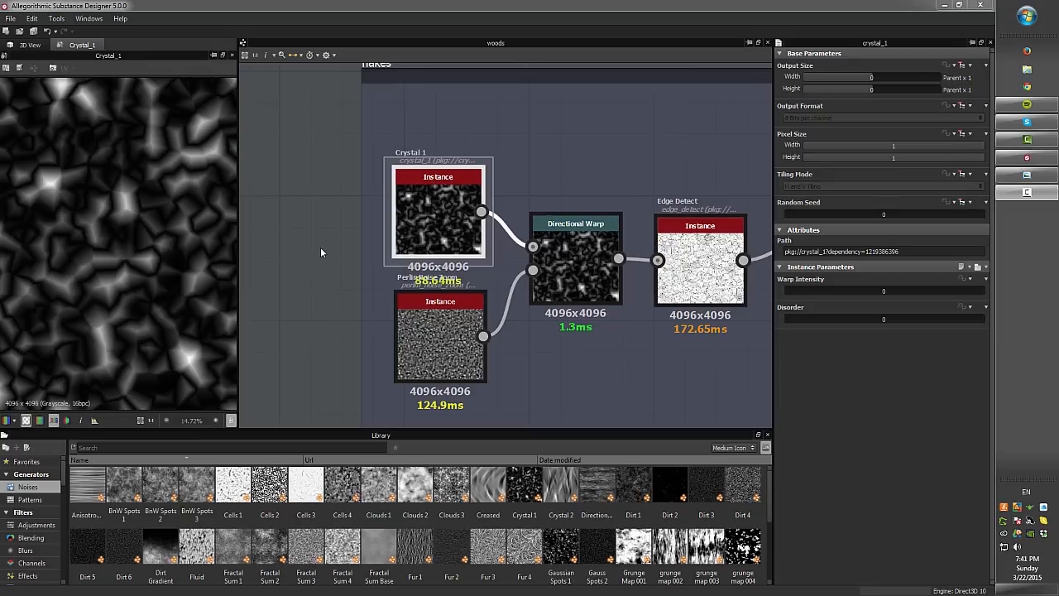
Survey the flakes, wrinkles, albedo, rough and output frames of the woods graph, returning to the first nodes of the flakes frame
middle_click_drag(321, 246, 269, 213)
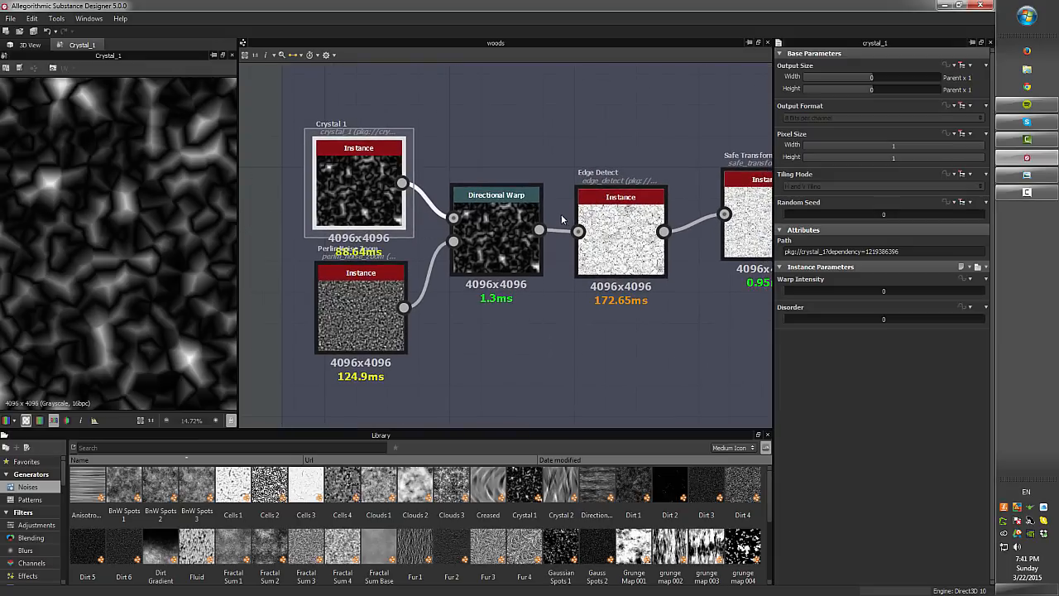
scroll(561, 213, "down", 8)
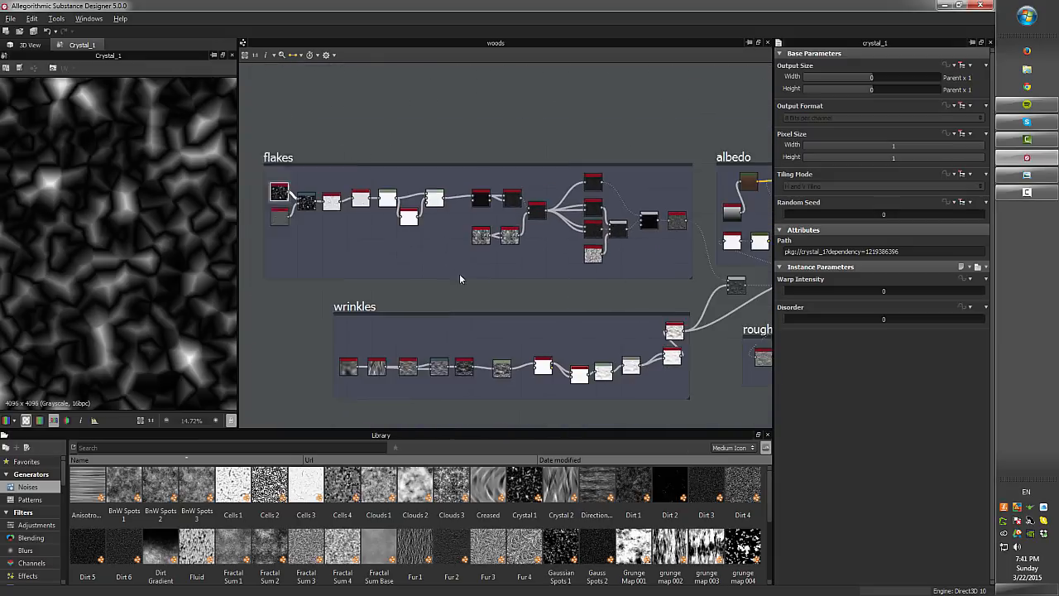
scroll(460, 279, "down", 2)
middle_click_drag(542, 294, 501, 299)
scroll(505, 296, "down", 1)
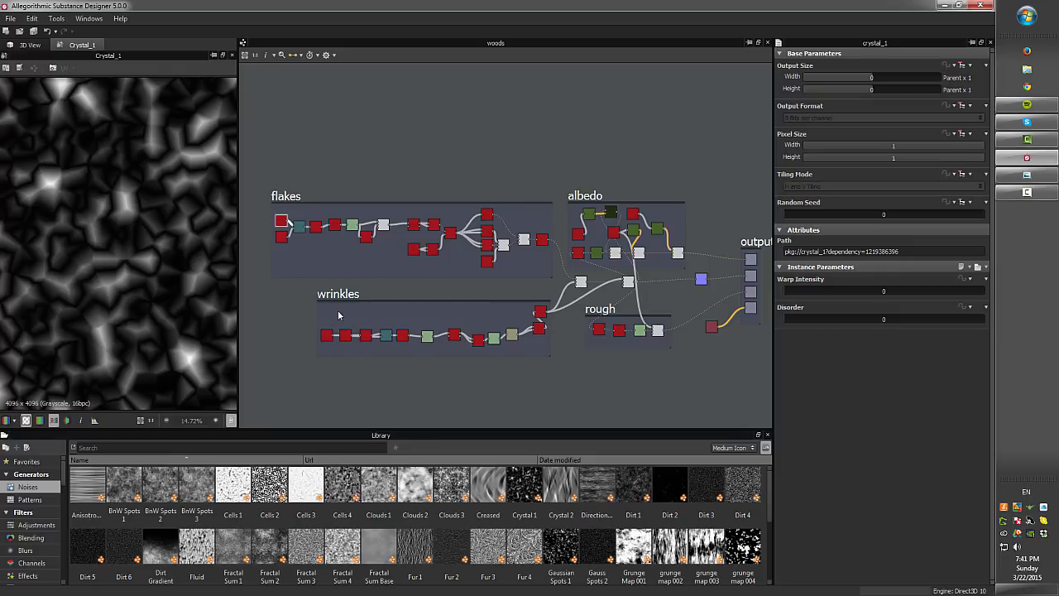
middle_click_drag(409, 321, 632, 370)
scroll(517, 205, "up", 5)
middle_click_drag(517, 205, 439, 320)
scroll(461, 316, "up", 3)
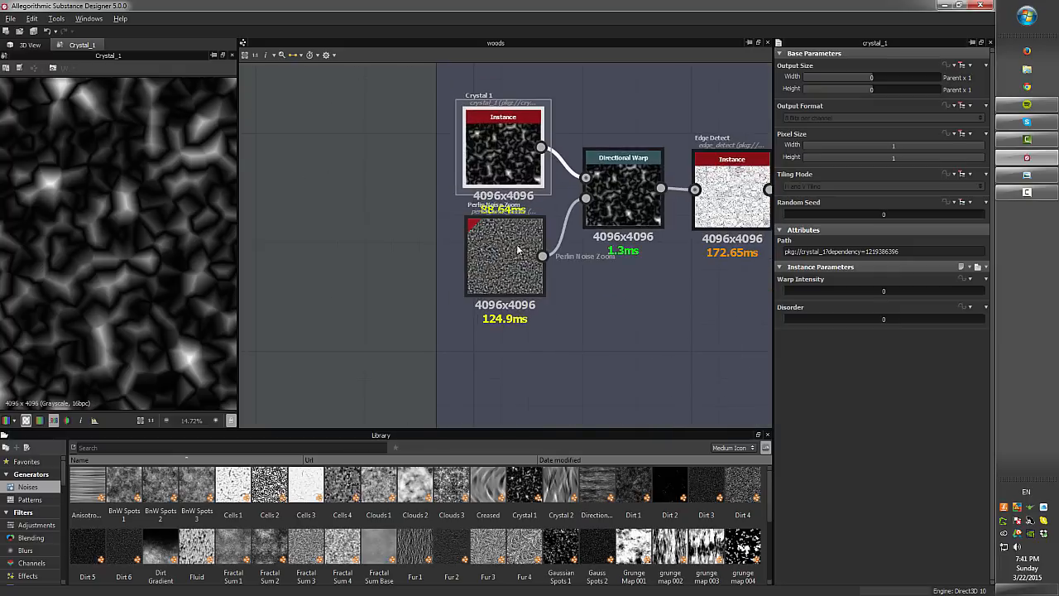
middle_click_drag(518, 248, 436, 329)
scroll(417, 197, "up", 2)
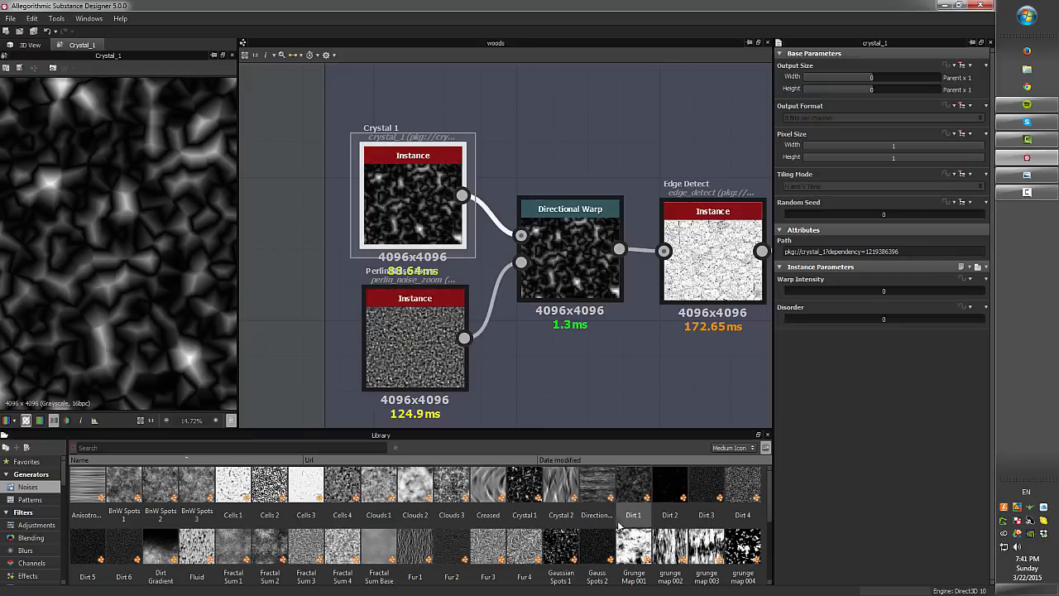
Inspect the Crystal 1 and Perlin Noise Zoom inputs and preview the Directional Warp result close up with its parameters
left_click(28, 487)
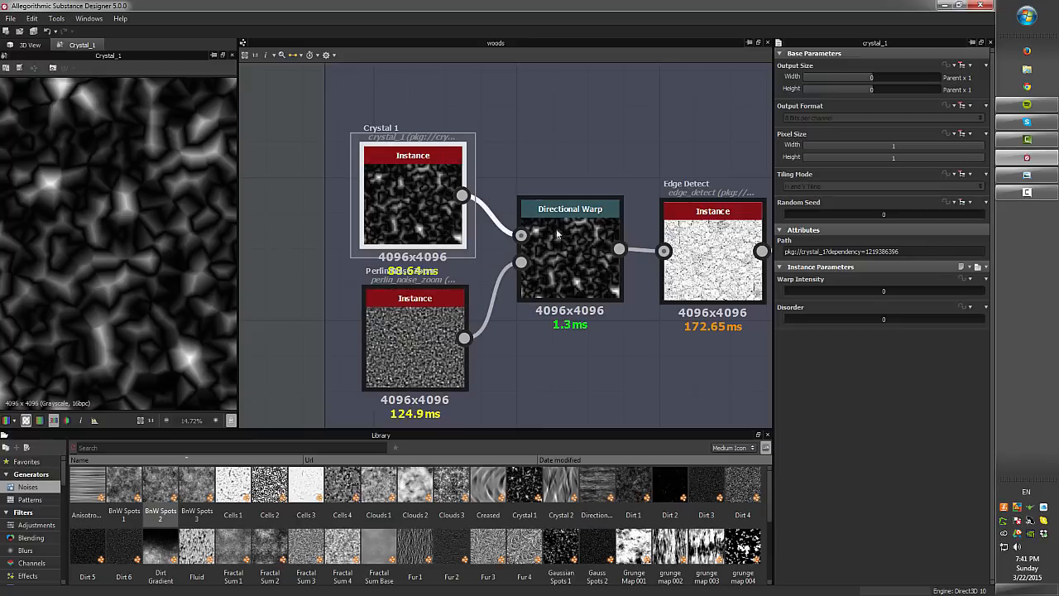
left_click(417, 334)
double_click(417, 335)
left_click_drag(420, 338, 414, 339)
double_click(427, 189)
left_click(415, 338)
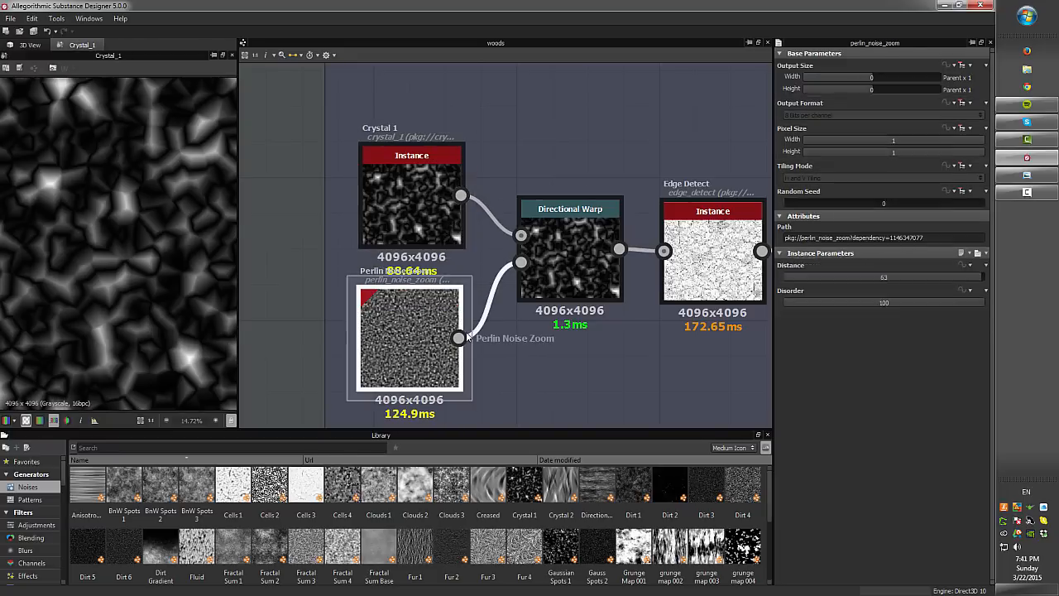
double_click(568, 255)
scroll(135, 226, "up", 6)
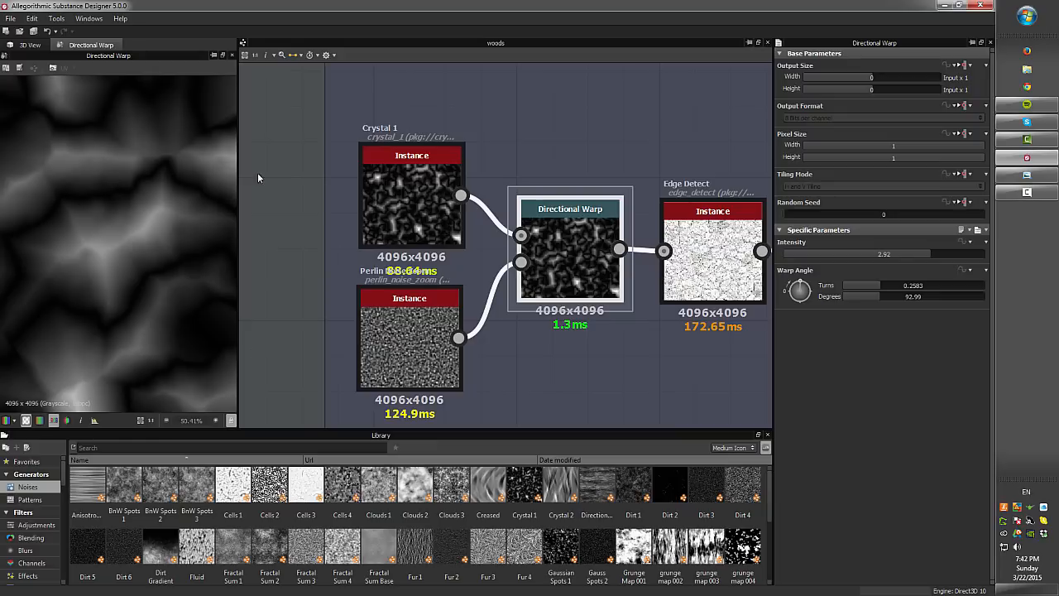
Preview the Edge Detect output and compare it with the Directional Warp output that feeds it
middle_click_drag(715, 251, 469, 234)
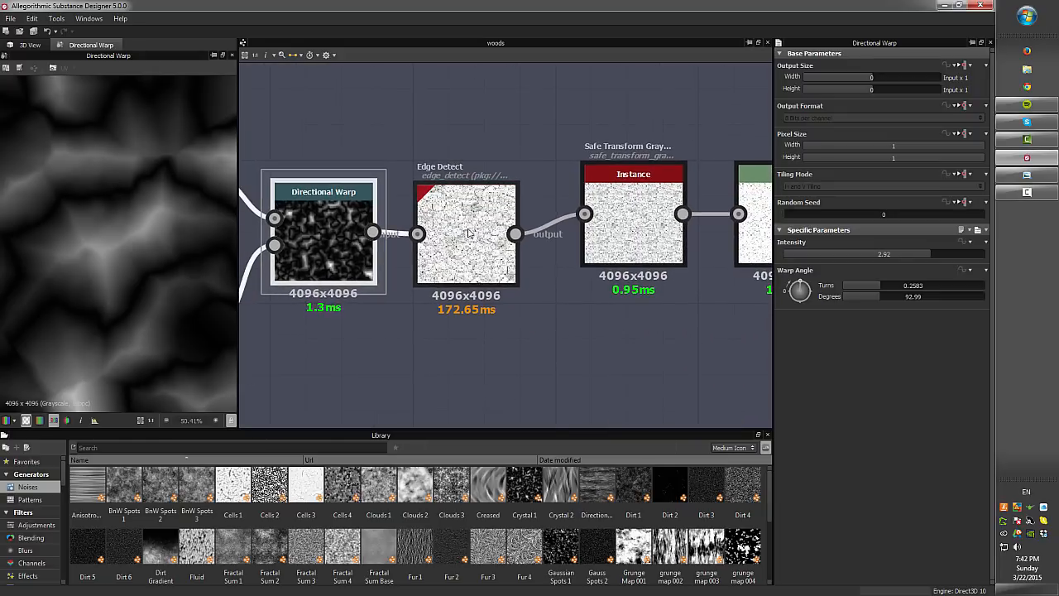
double_click(469, 233)
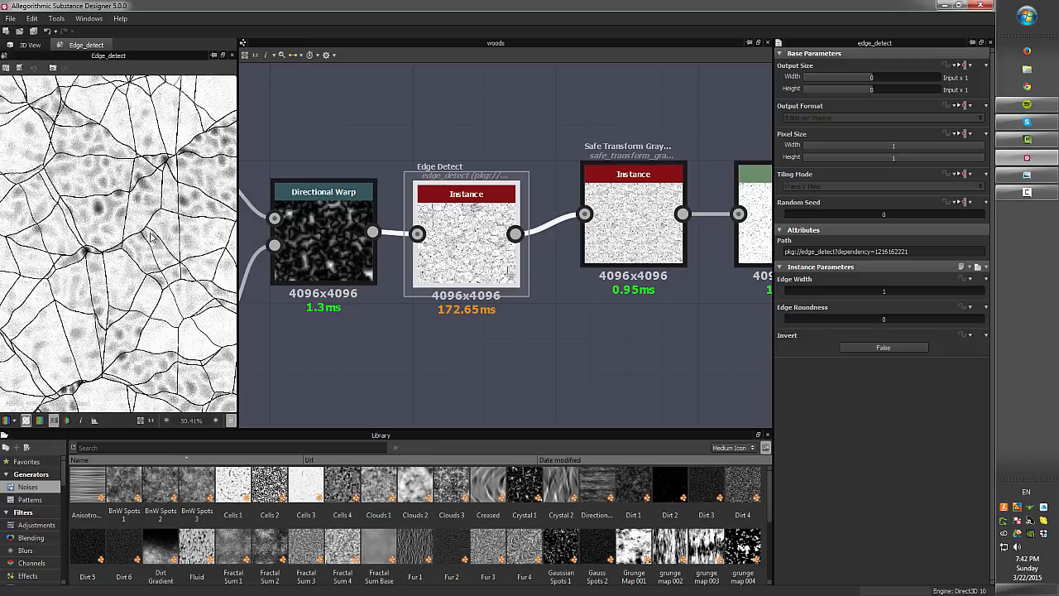
middle_click_drag(152, 237, 198, 281)
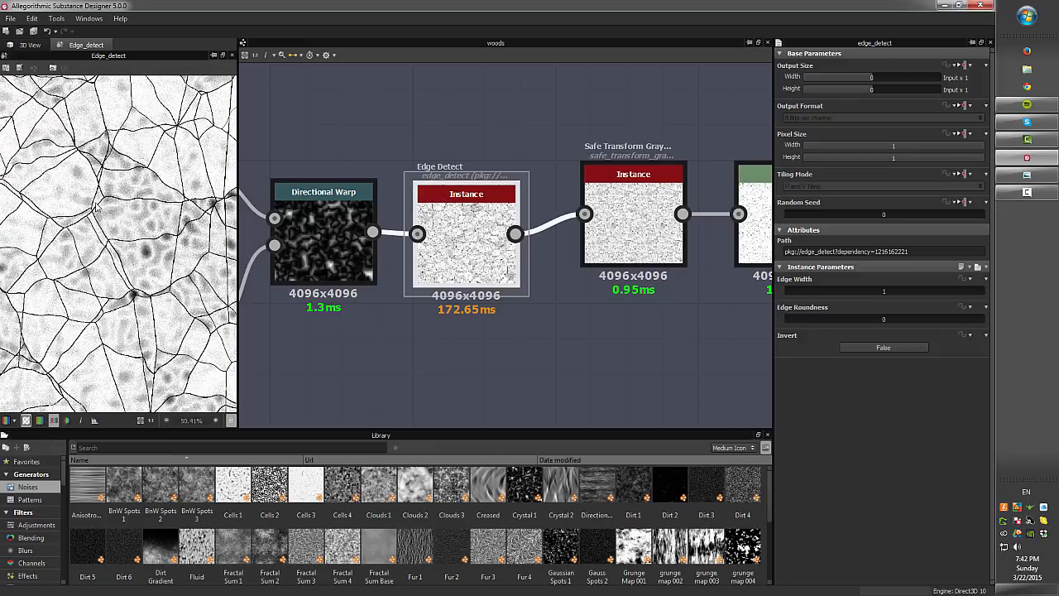
double_click(348, 251)
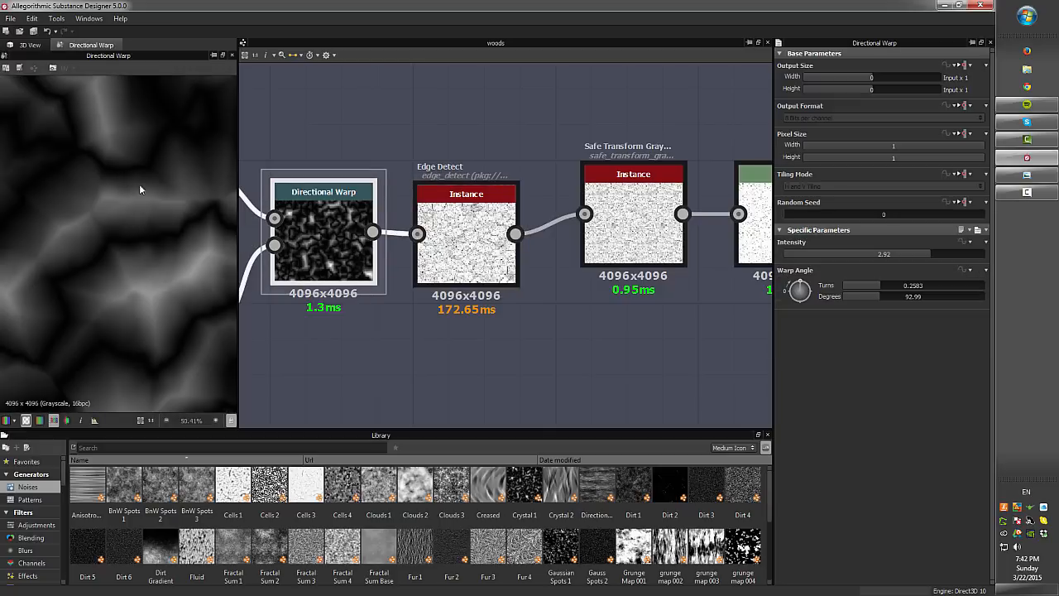
double_click(462, 233)
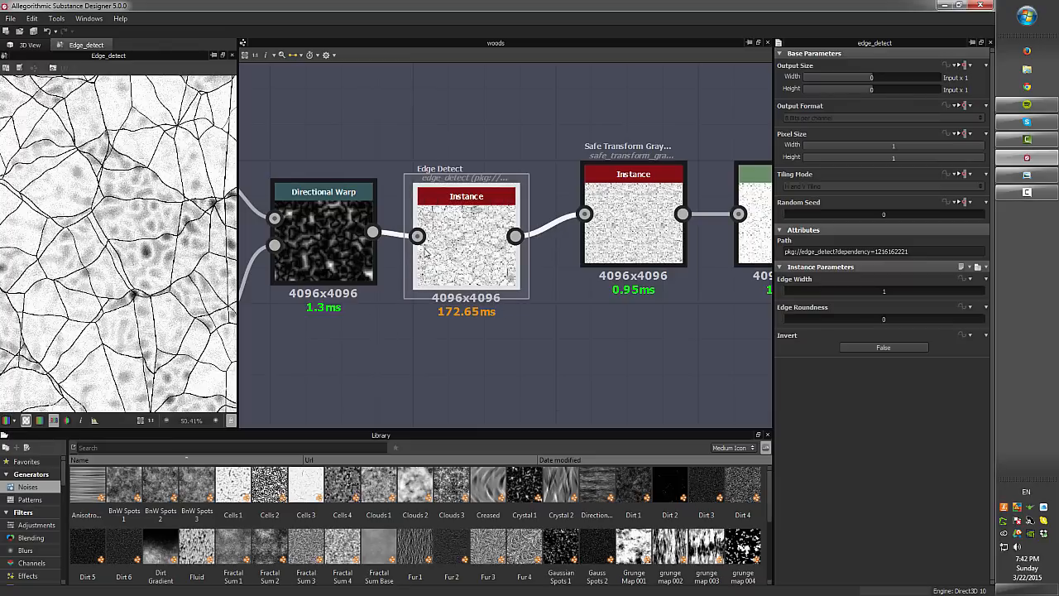
Set the woods graph's output size to 1024 x 1024 px and examine the Edge Detect result at that resolution
key("f")
left_click(469, 126)
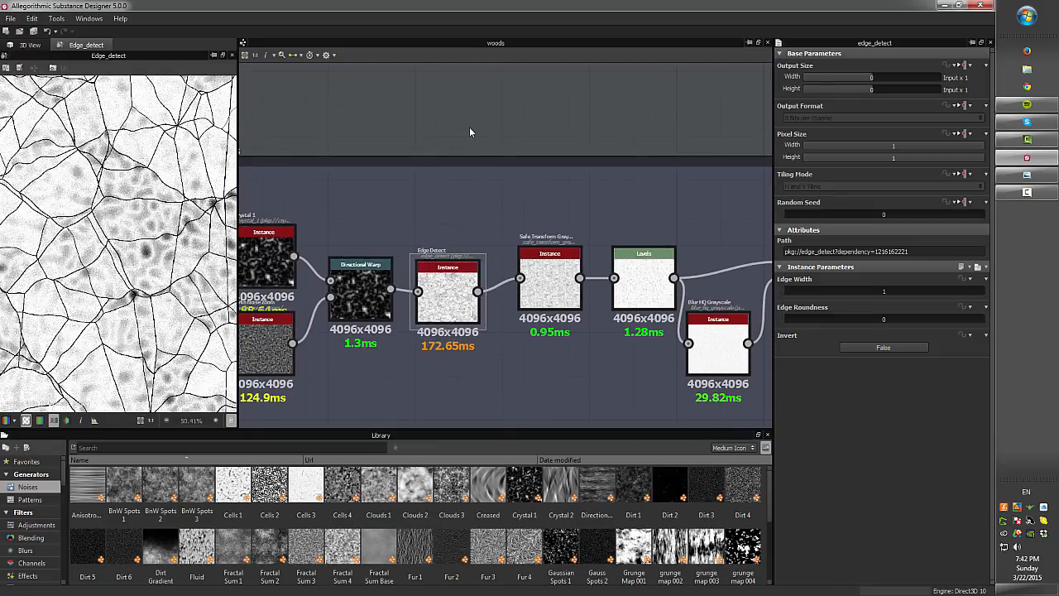
left_click_drag(940, 78, 928, 79)
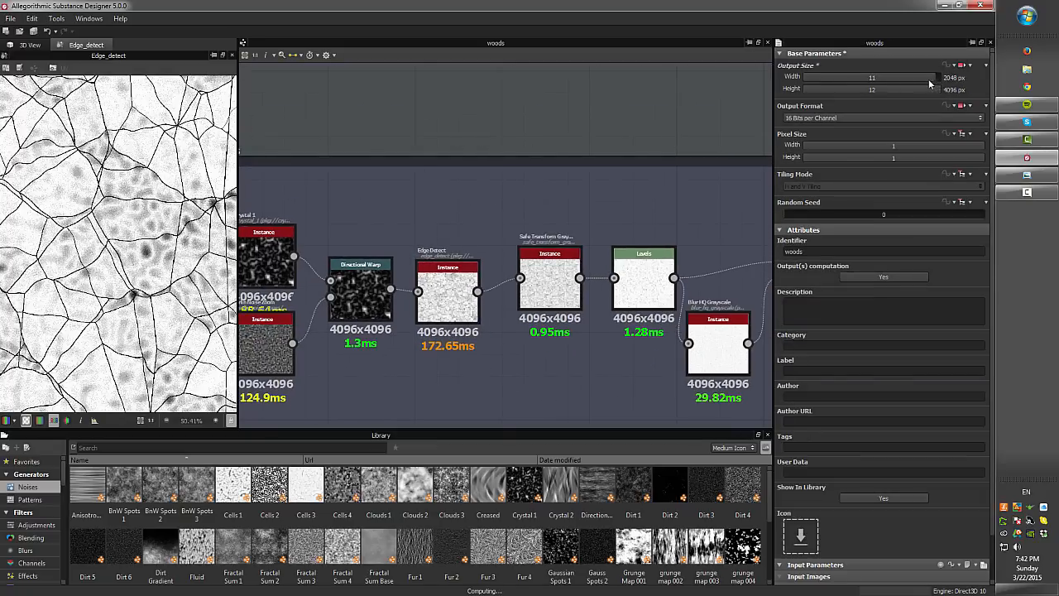
left_click(452, 291)
scroll(156, 208, "up", 6)
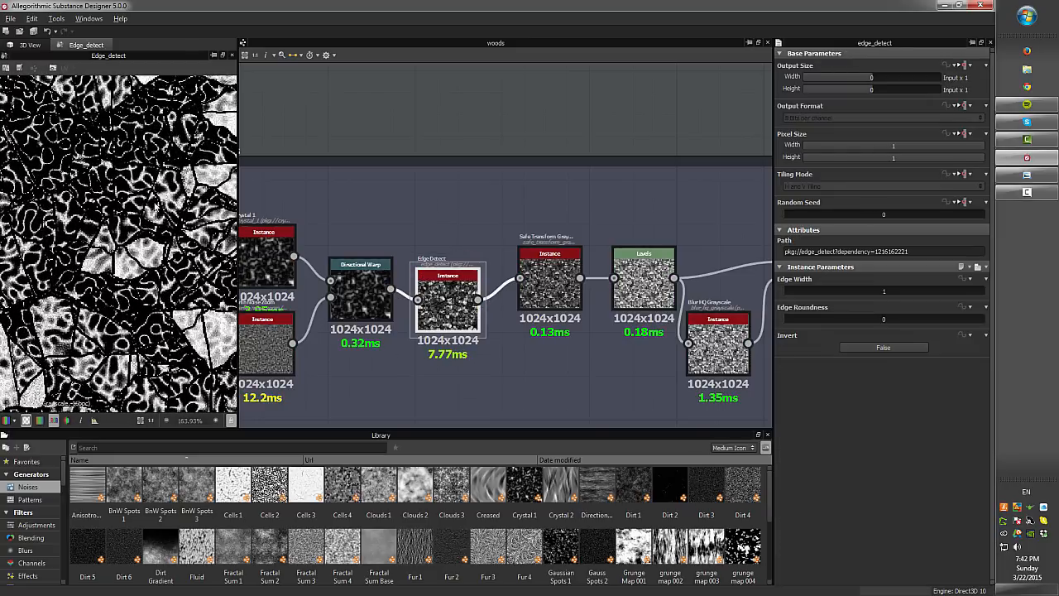
middle_click_drag(147, 189, 99, 280)
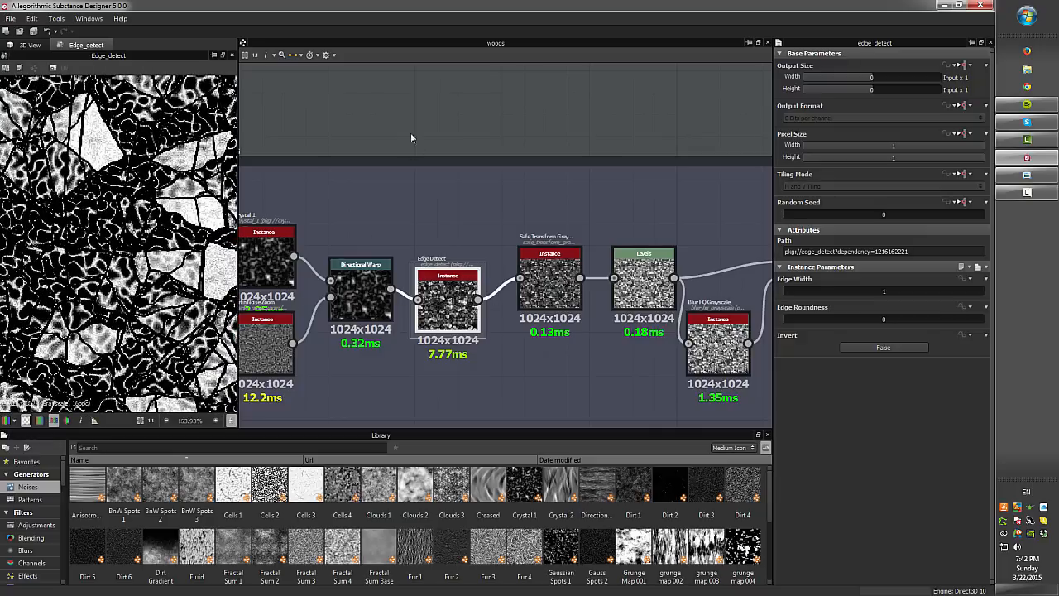
Set the woods graph's output size back to 4096 x 4096 px
left_click(485, 121)
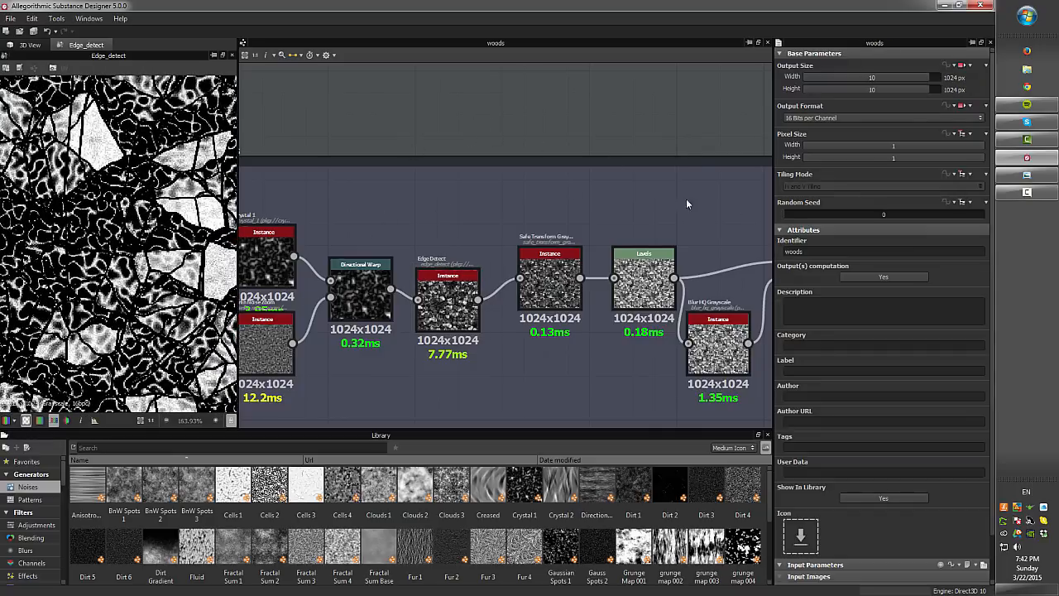
left_click_drag(923, 77, 942, 89)
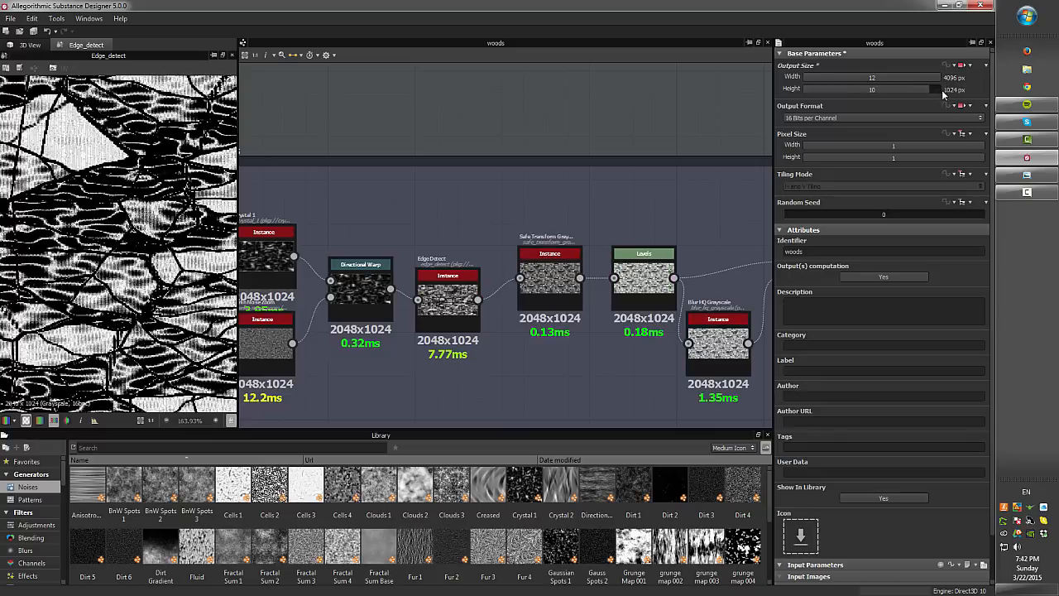
Preview the Safe Transform Grayscale node after Edge Detect and examine its tiled pattern and Tile setting
middle_click_drag(511, 233, 393, 170)
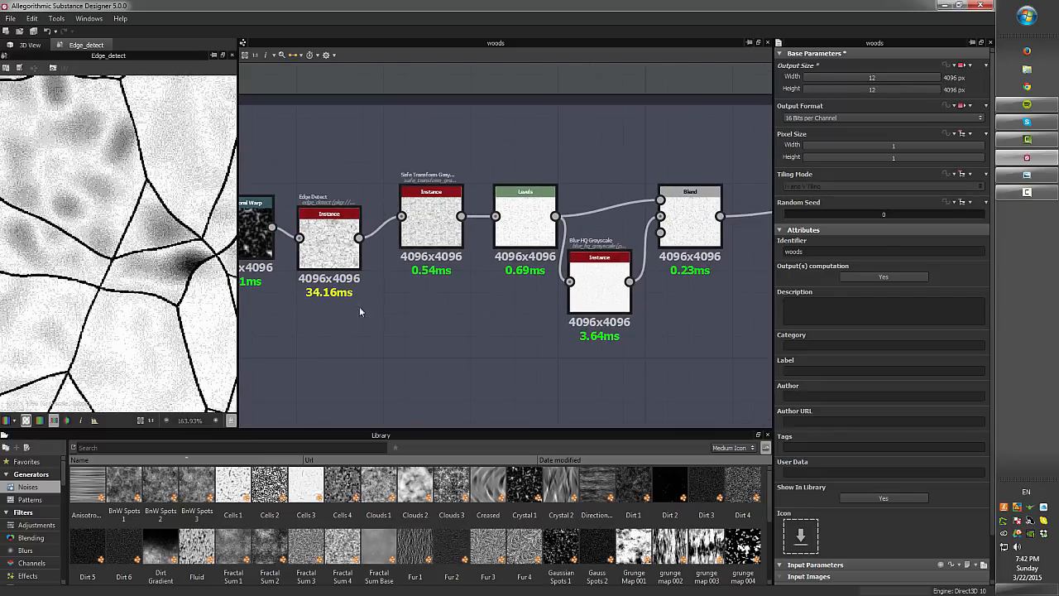
middle_click_drag(424, 231, 451, 278)
double_click(451, 278)
left_click_drag(451, 278, 458, 277)
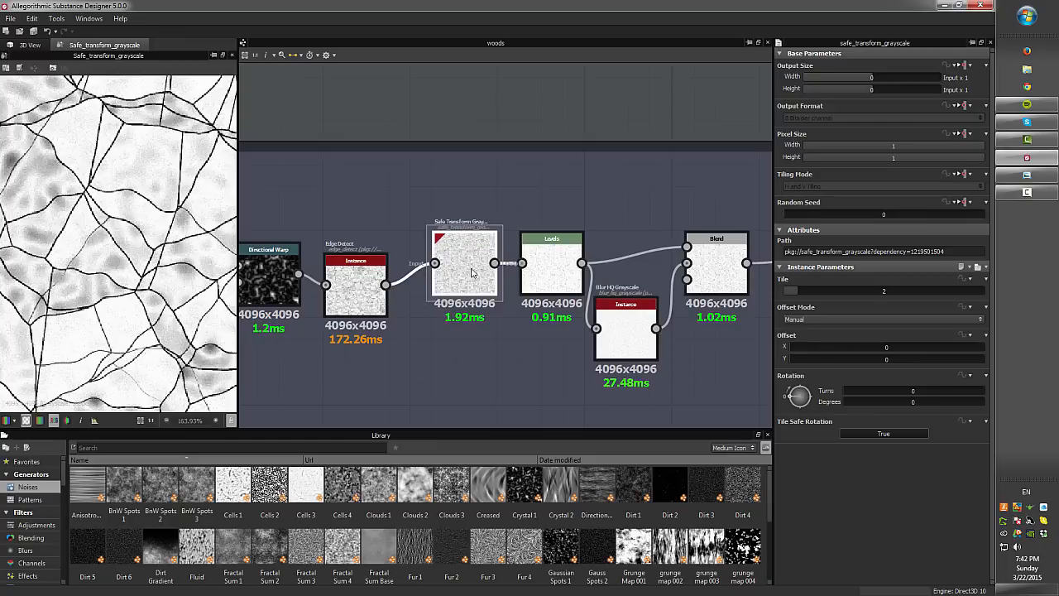
scroll(127, 216, "down", 10)
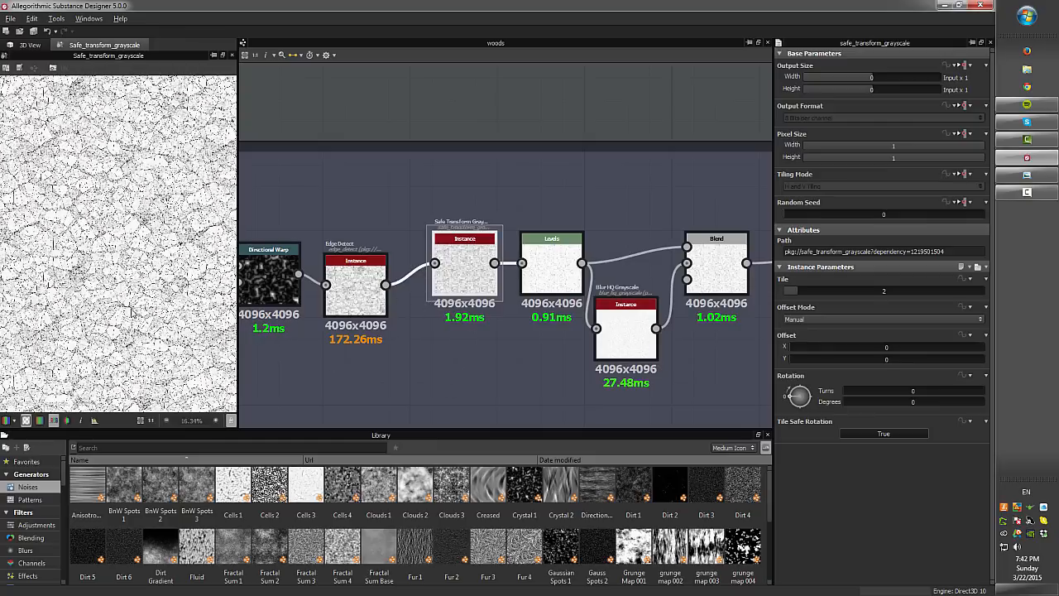
scroll(130, 336, "up", 4)
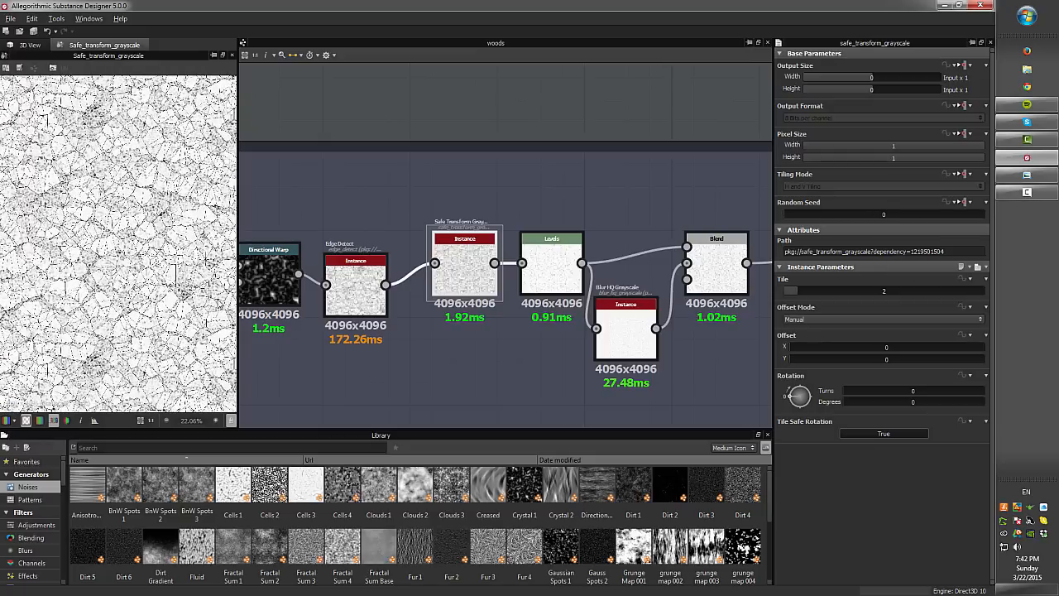
middle_click_drag(556, 174, 468, 149)
scroll(463, 165, "up", 2)
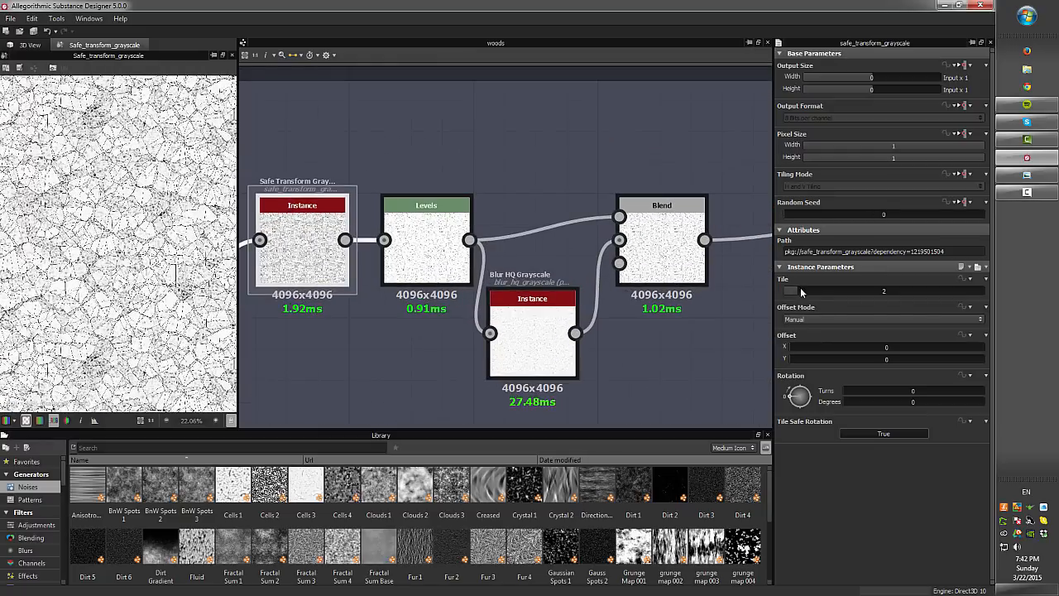
Compare the Levels and Blur HQ Grayscale outputs with the Blend node that combines them, checking its blending mode
middle_click_drag(522, 364, 473, 309)
double_click(474, 310)
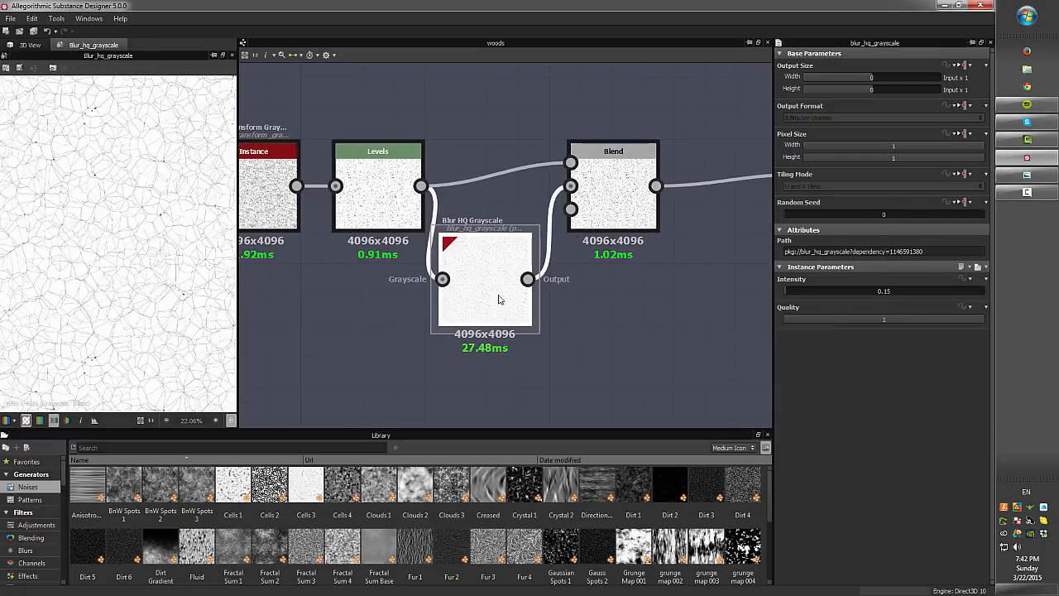
scroll(180, 207, "up", 5)
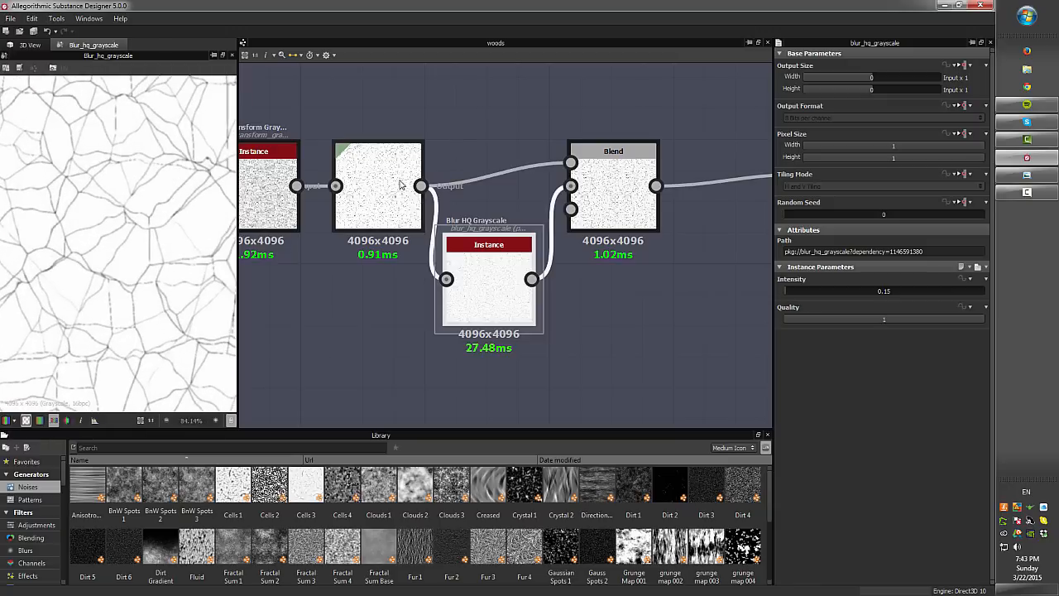
double_click(327, 234)
scroll(89, 262, "up", 3)
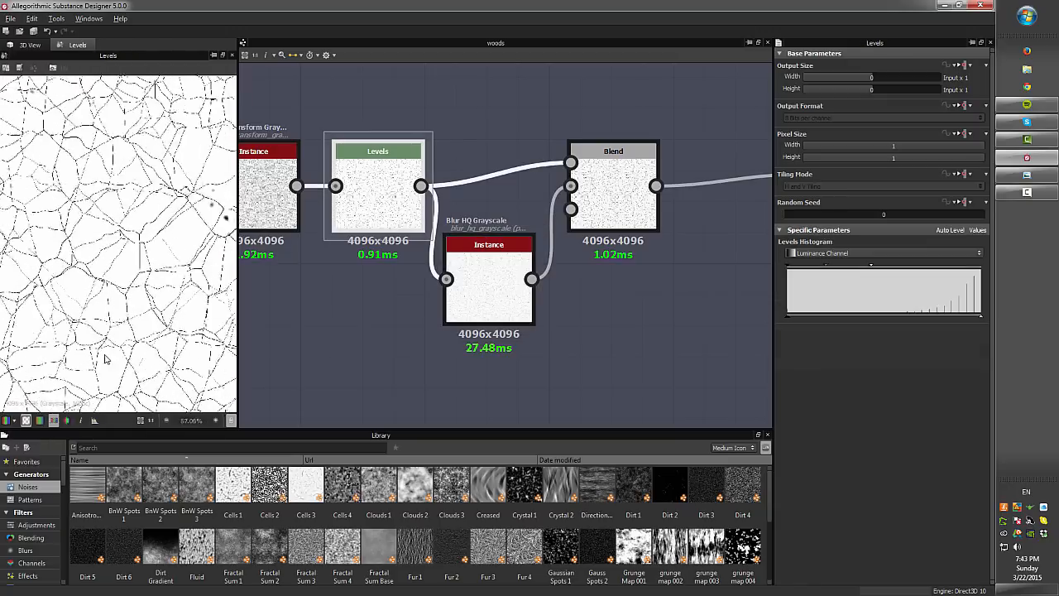
double_click(484, 276)
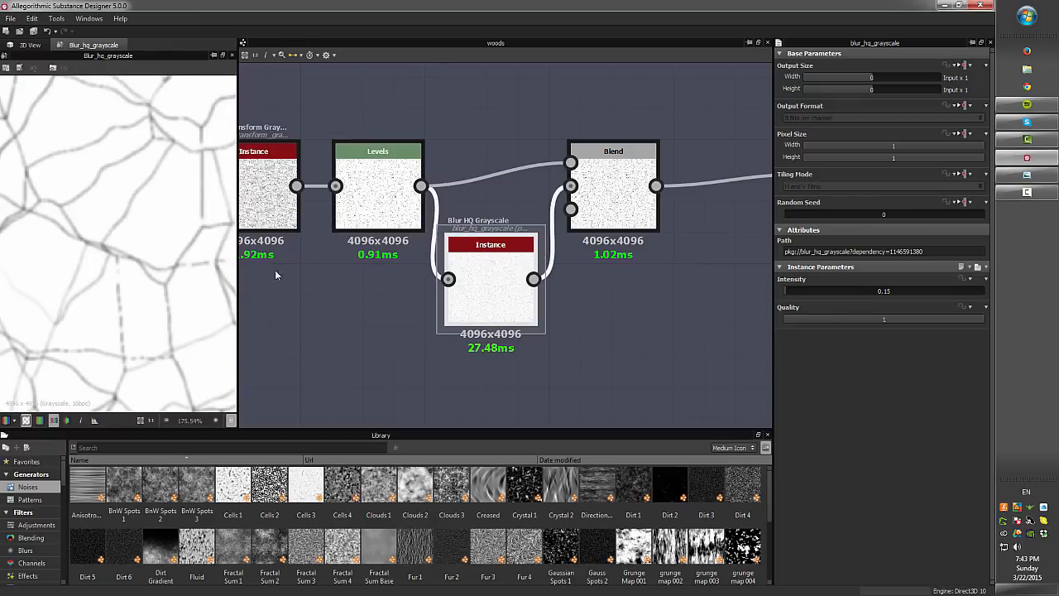
double_click(612, 189)
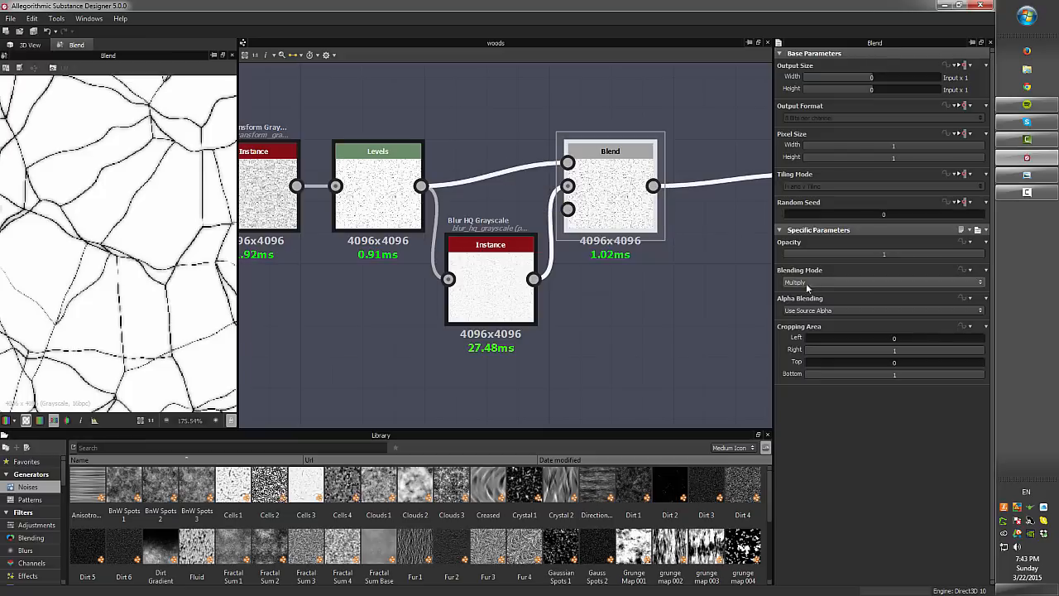
scroll(142, 189, "up", 4)
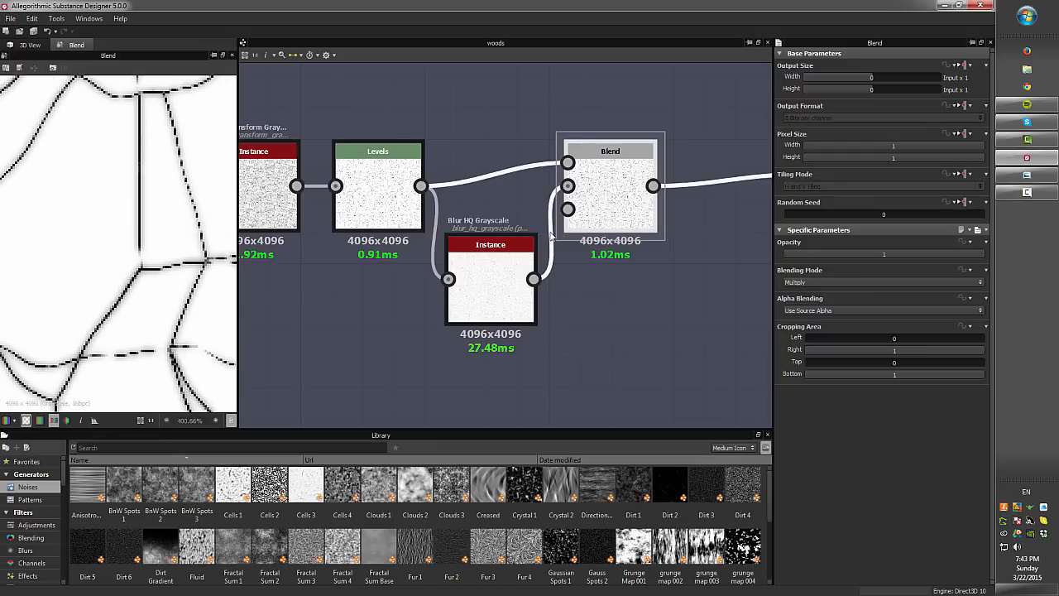
Preview the Bevel node's height output with its parameters and compare it with the Blend output feeding it
middle_click_drag(685, 204, 489, 247)
scroll(384, 262, "up", 2)
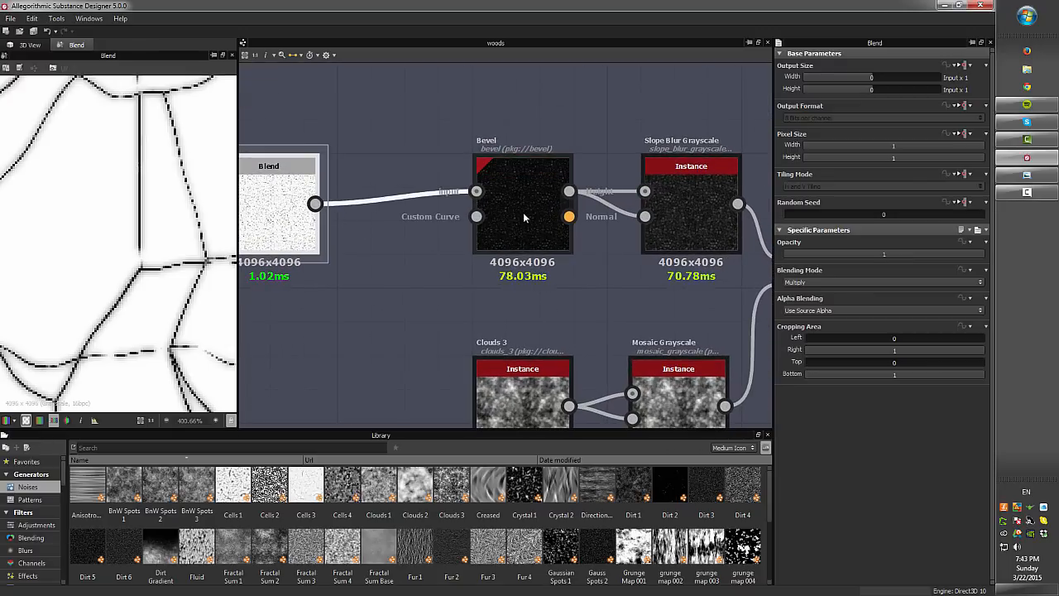
double_click(530, 215)
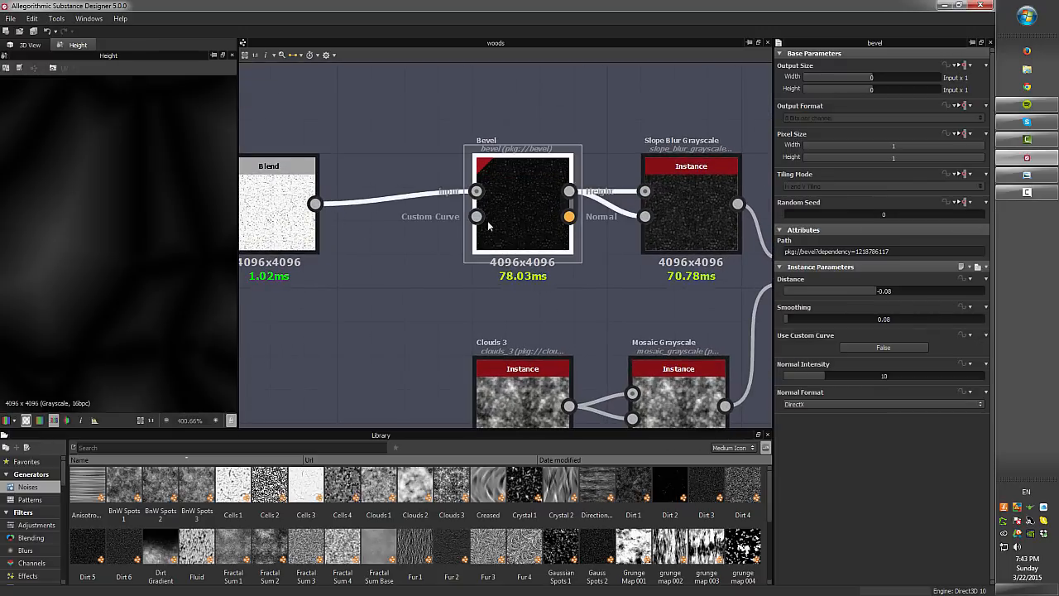
scroll(139, 239, "down", 4)
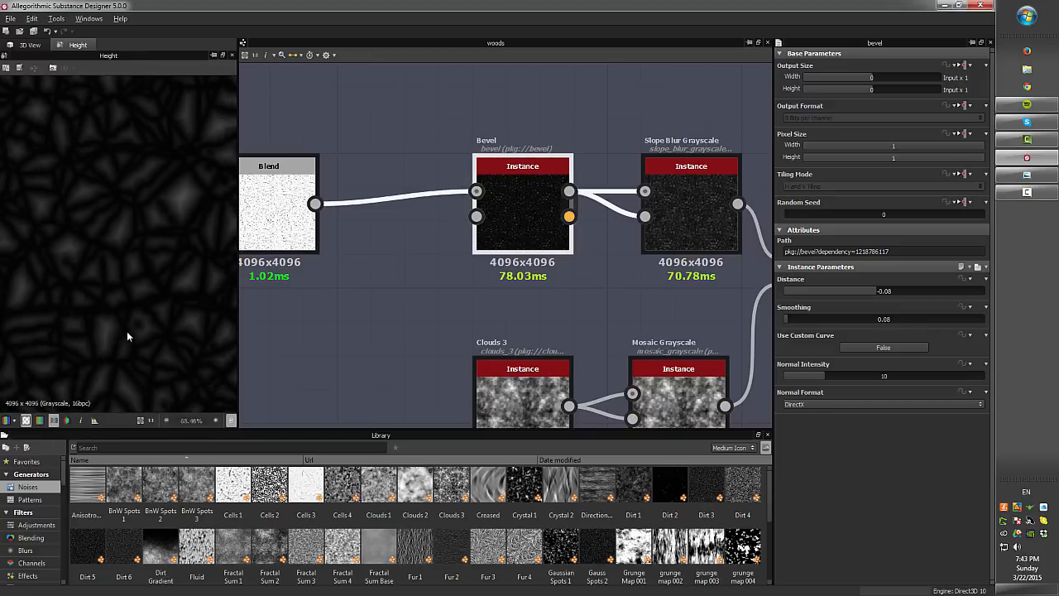
middle_click_drag(107, 169, 174, 164)
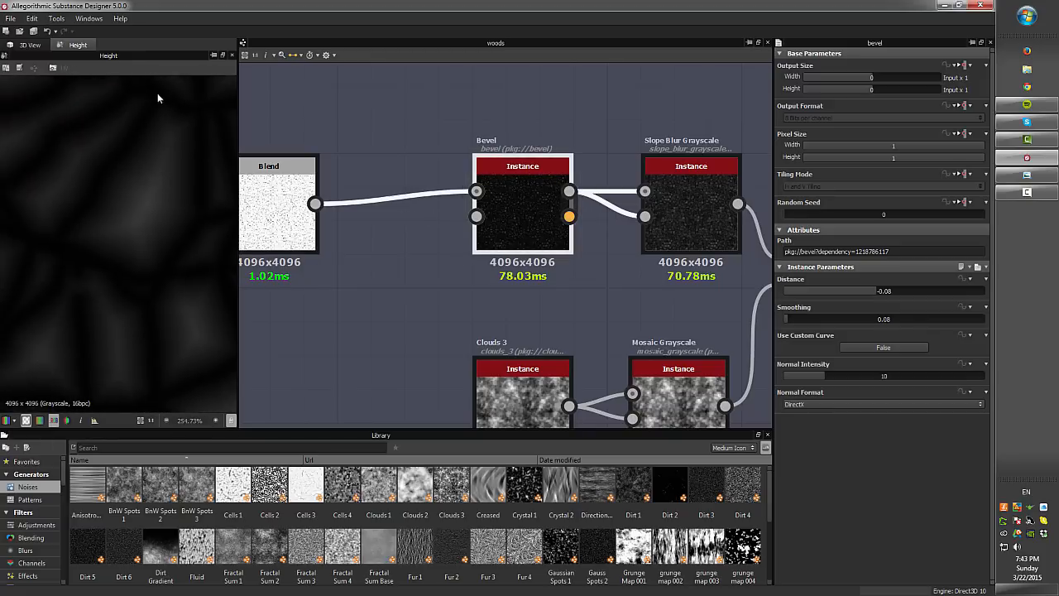
double_click(285, 207)
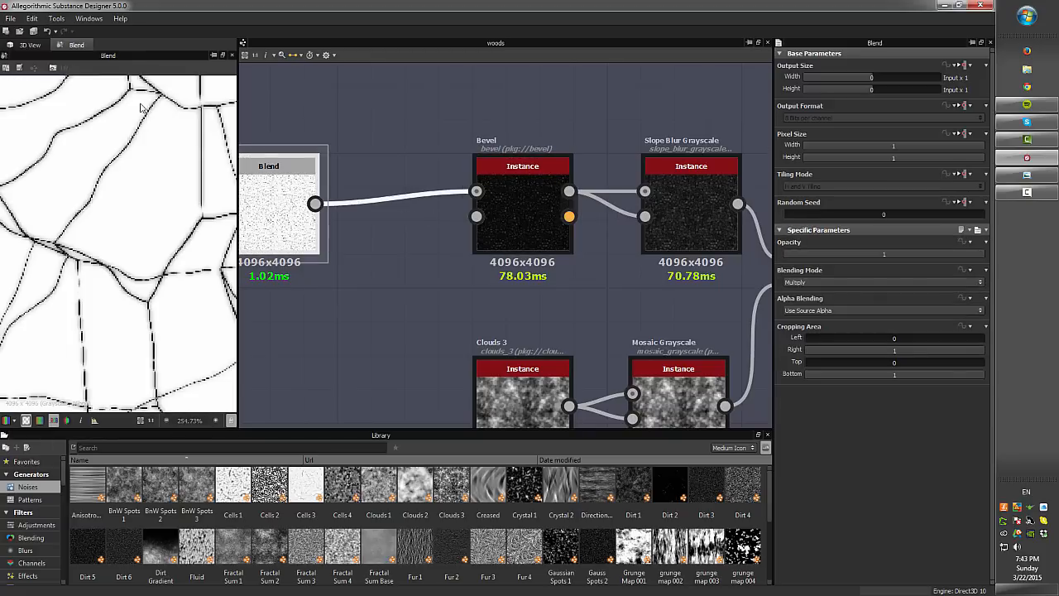
Preview the Bevel height output and the first Slope Blur Grayscale node it feeds, examining the cell shapes up close
double_click(513, 201)
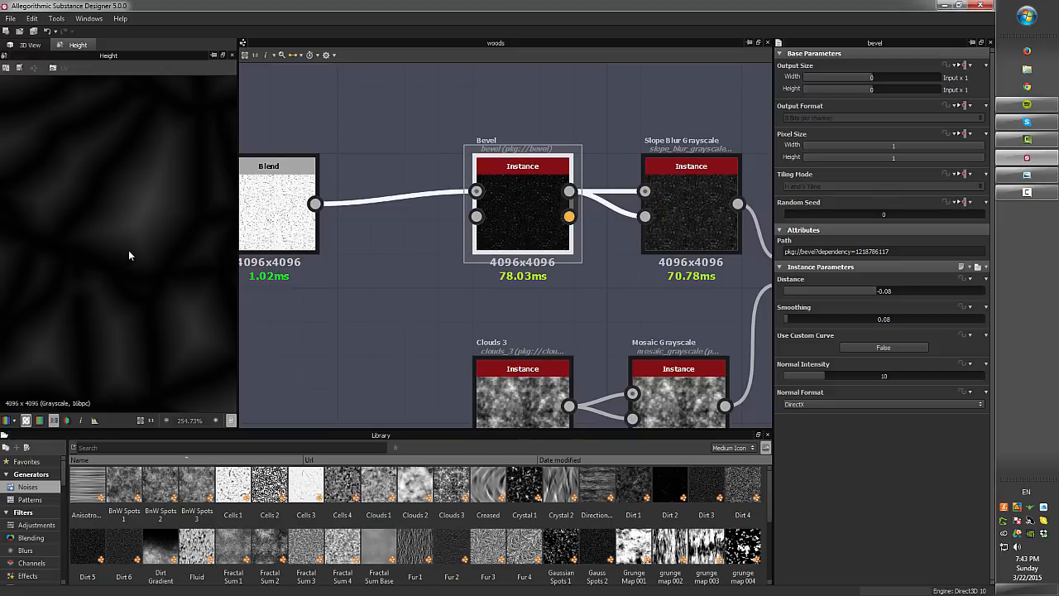
scroll(124, 248, "down", 6)
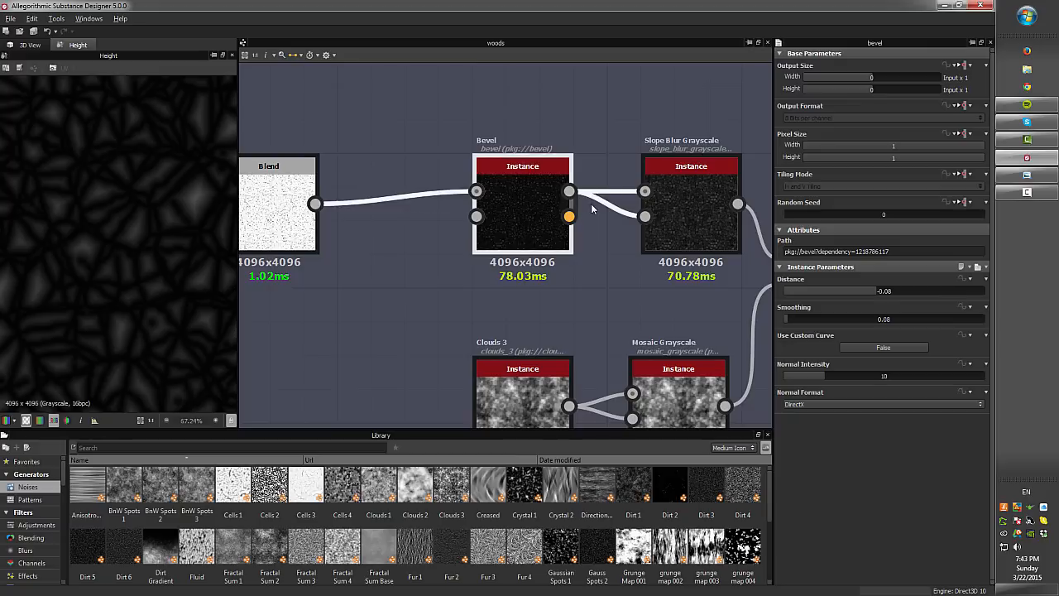
middle_click_drag(592, 207, 440, 202)
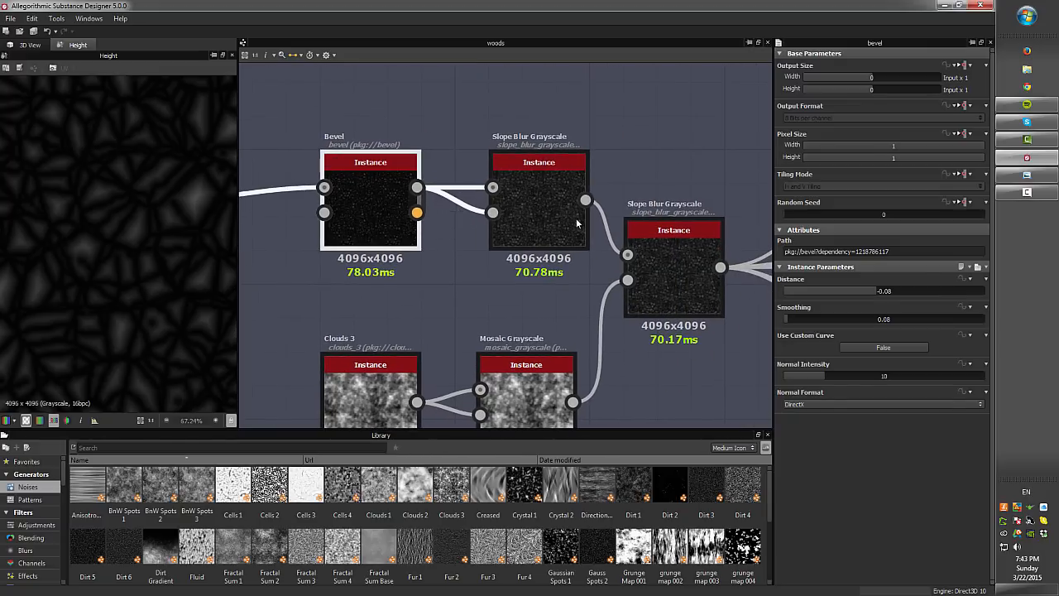
double_click(523, 212)
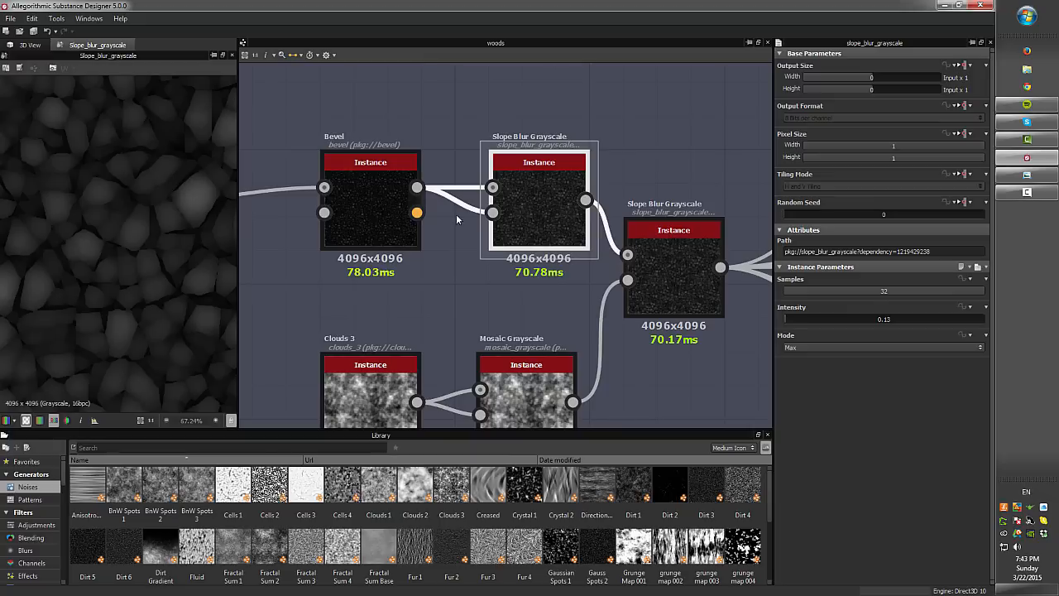
scroll(123, 266, "up", 5)
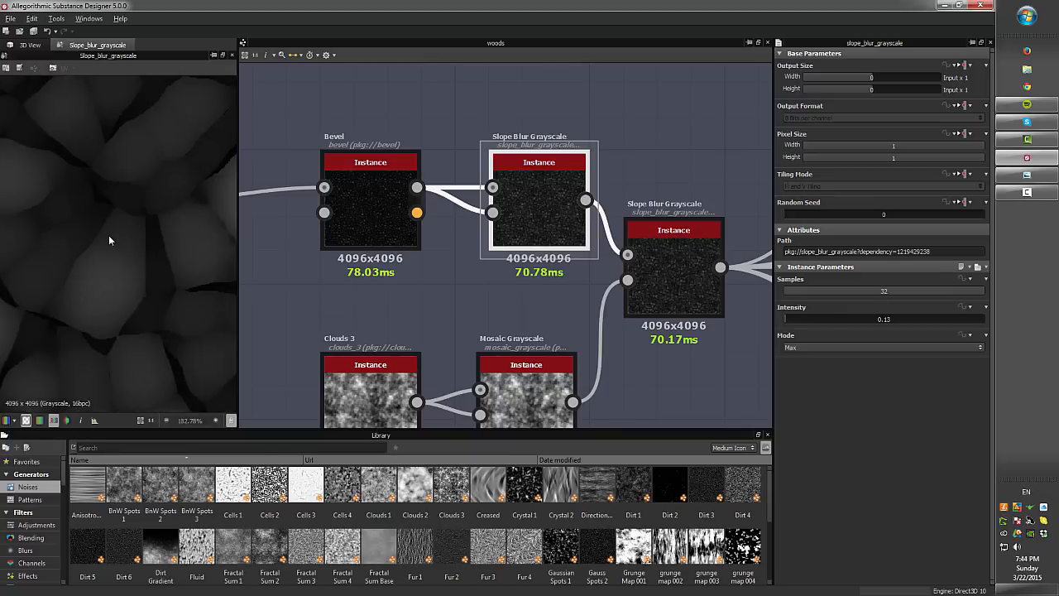
scroll(105, 284, "down", 2)
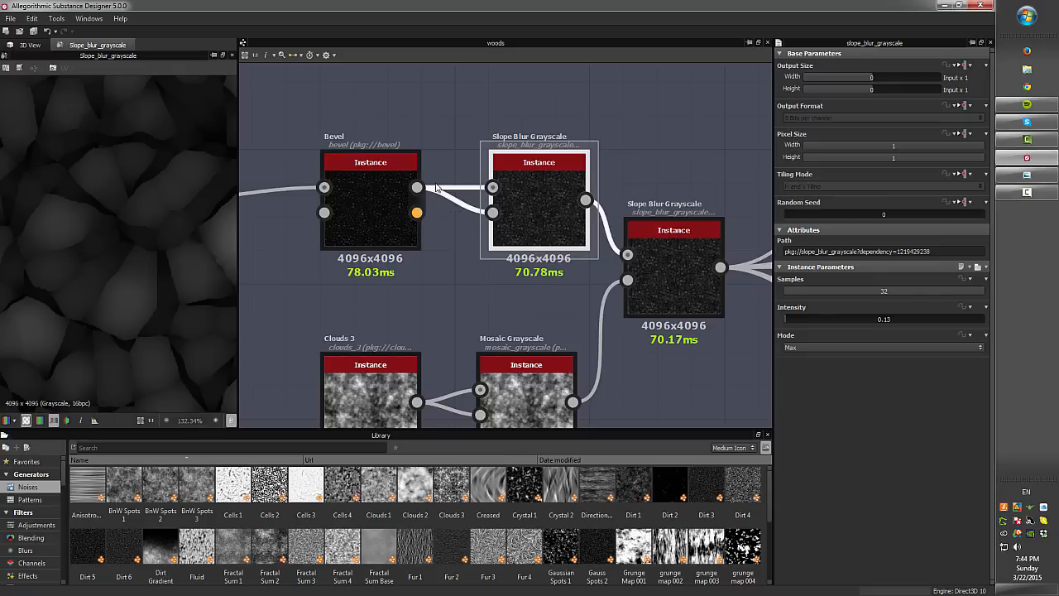
Compare the Bevel output with the first Slope Blur Grayscale result, checking the blur's Samples, Intensity and Mode settings
double_click(394, 220)
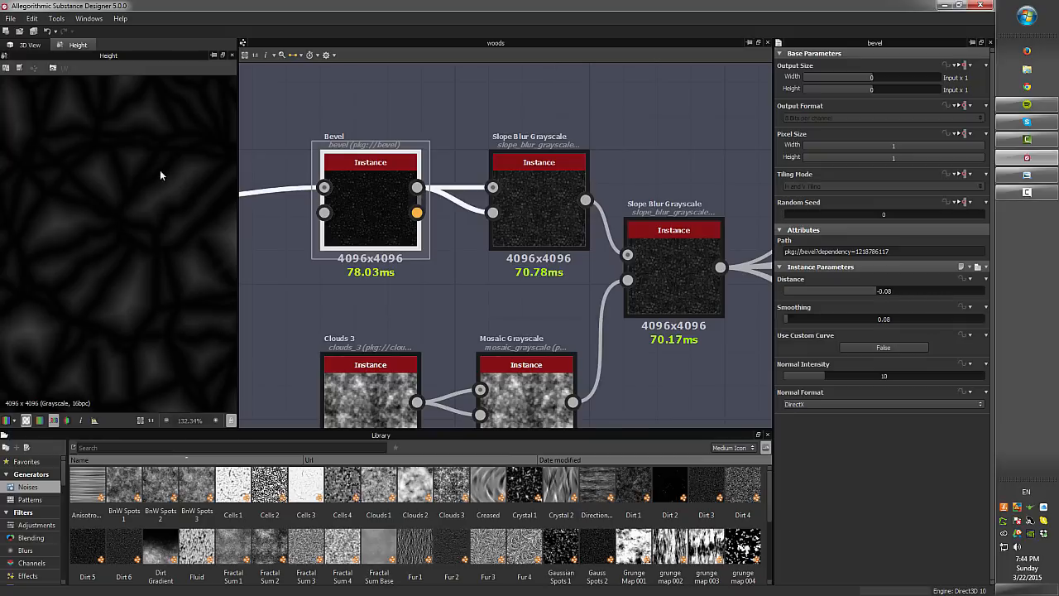
double_click(529, 205)
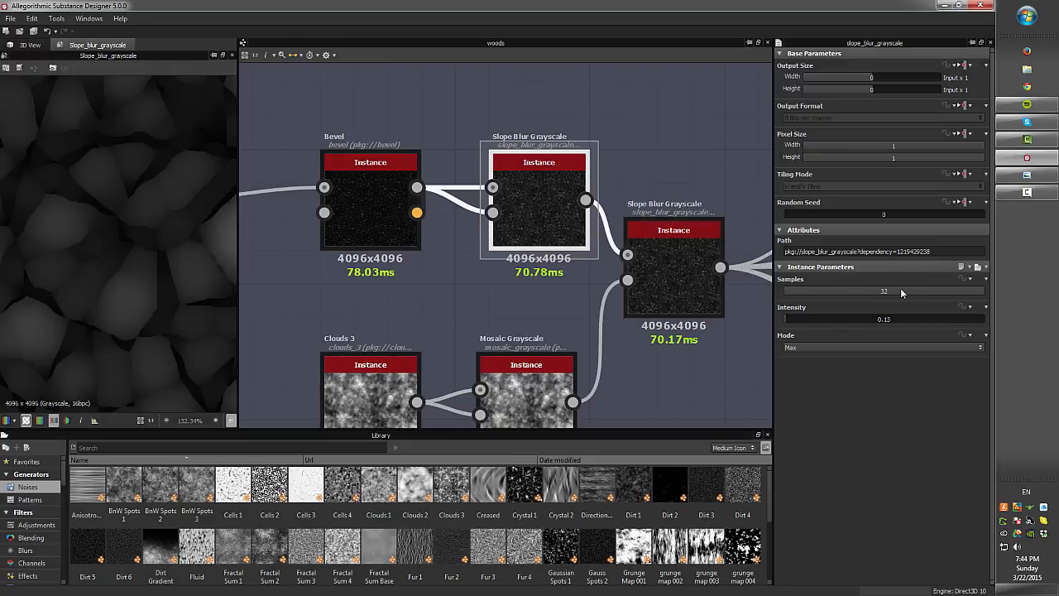
middle_click_drag(674, 122, 612, 129)
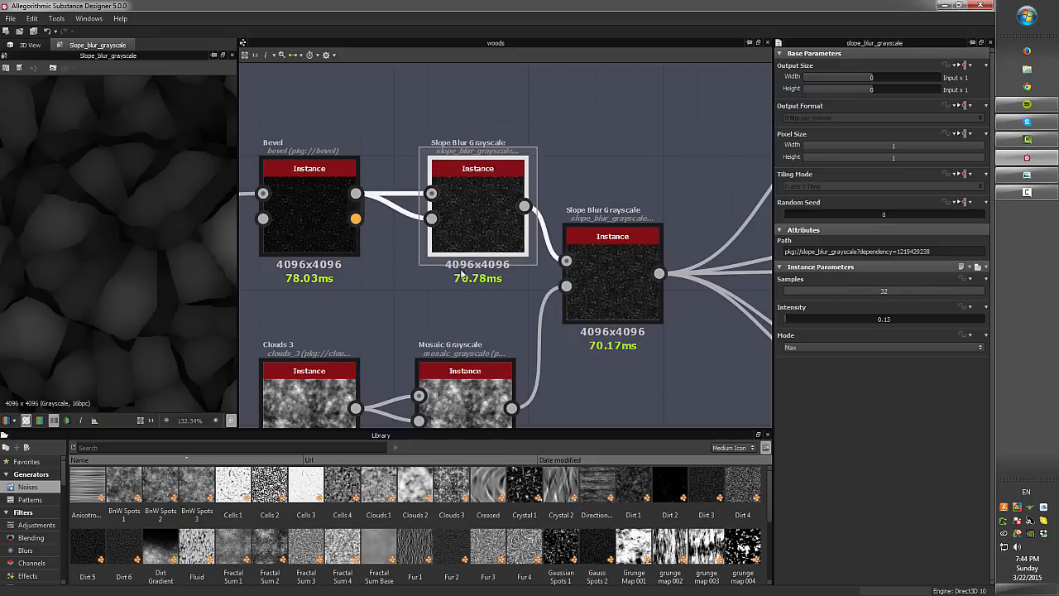
middle_click_drag(471, 283, 464, 274)
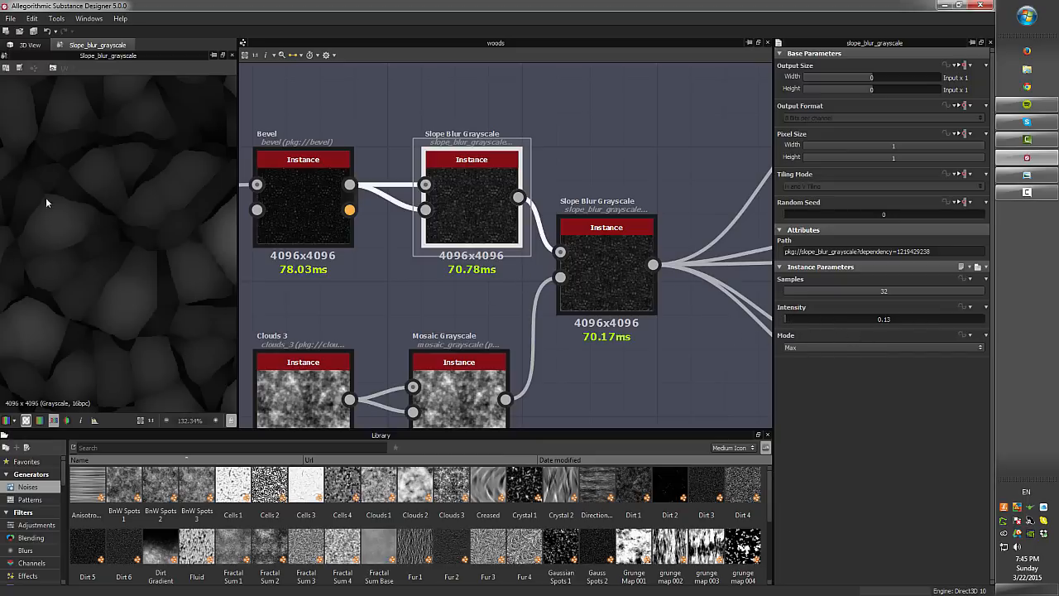
scroll(130, 318, "down", 3)
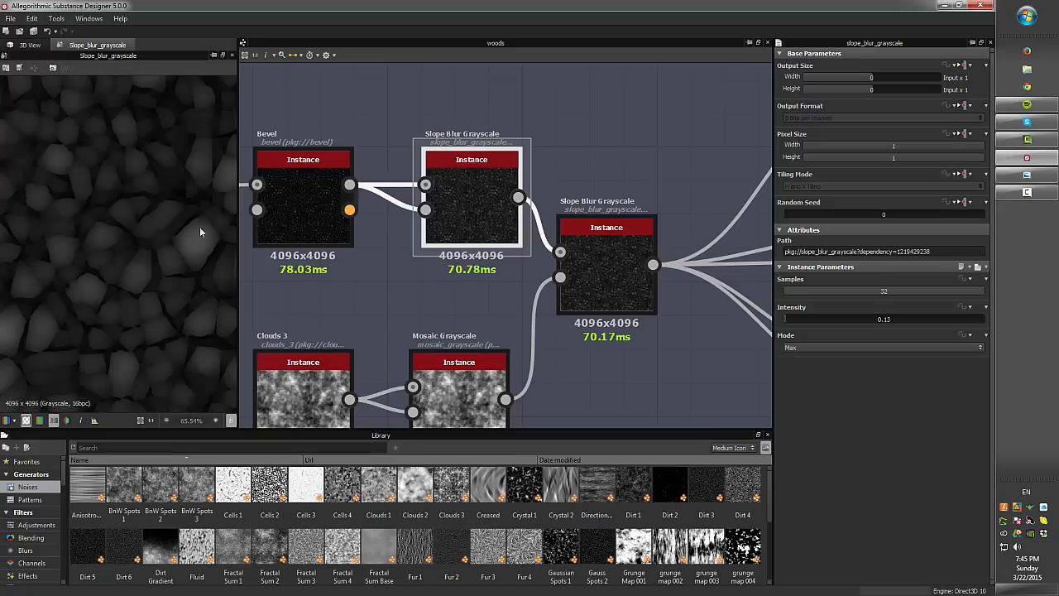
scroll(476, 261, "down", 2)
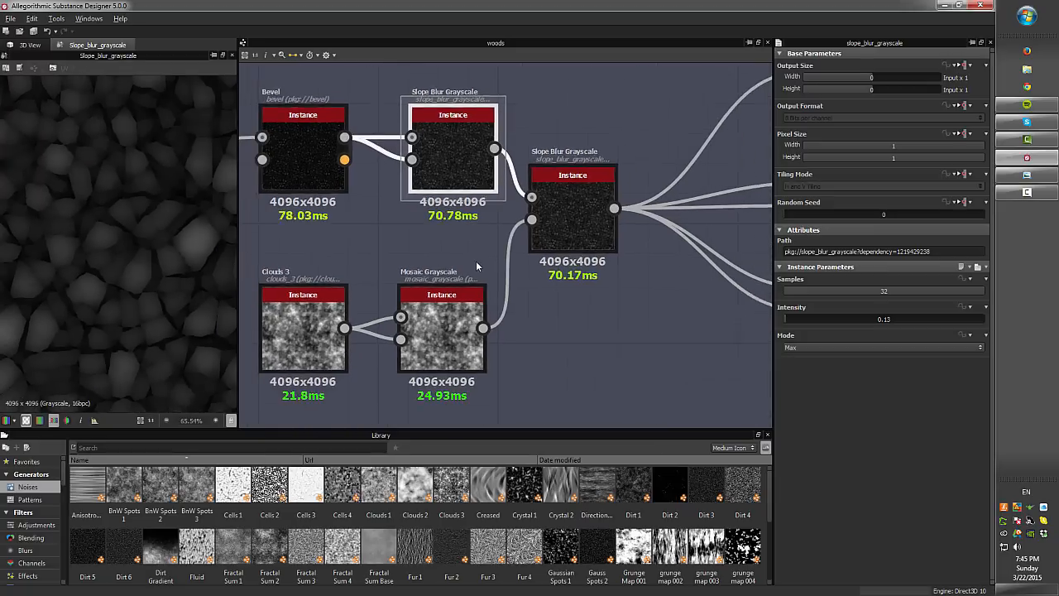
Compare the Mosaic Grayscale output feeding the second Slope Blur Grayscale with its Clouds 3 source, examining the mosaic detail up close
left_click(570, 215)
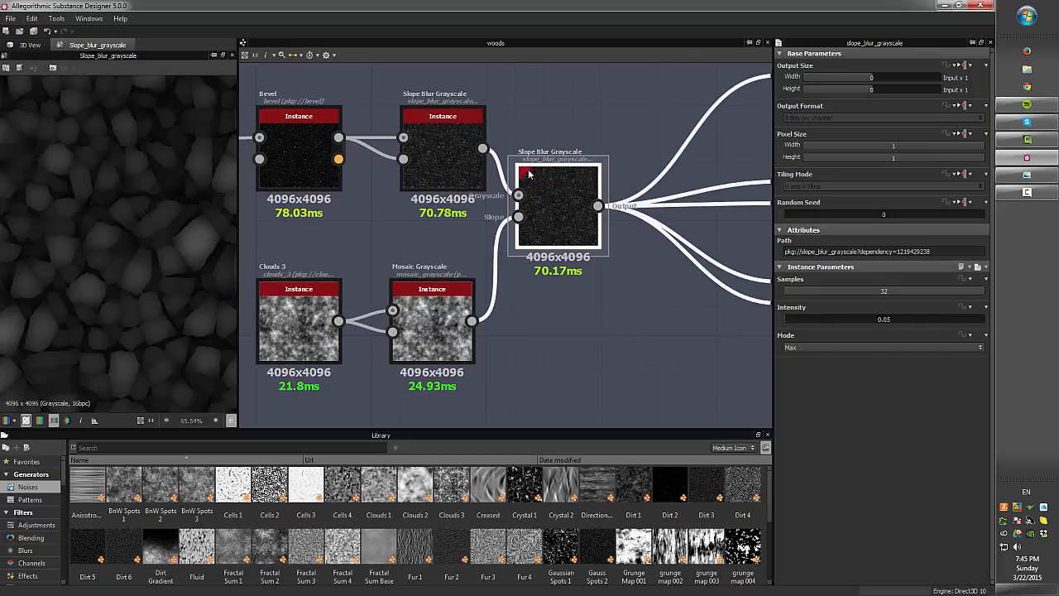
double_click(431, 320)
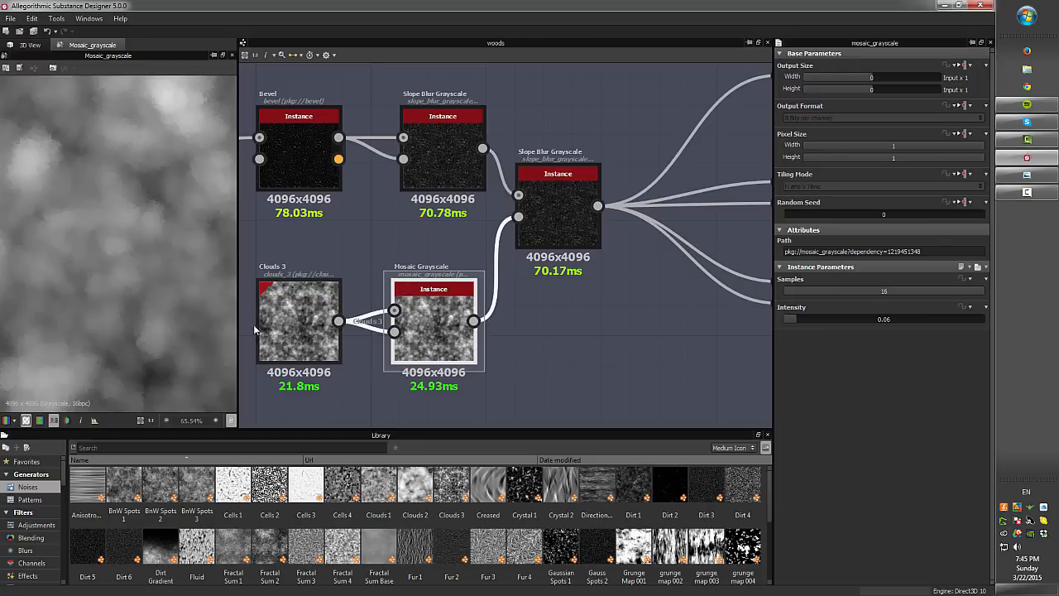
double_click(277, 323)
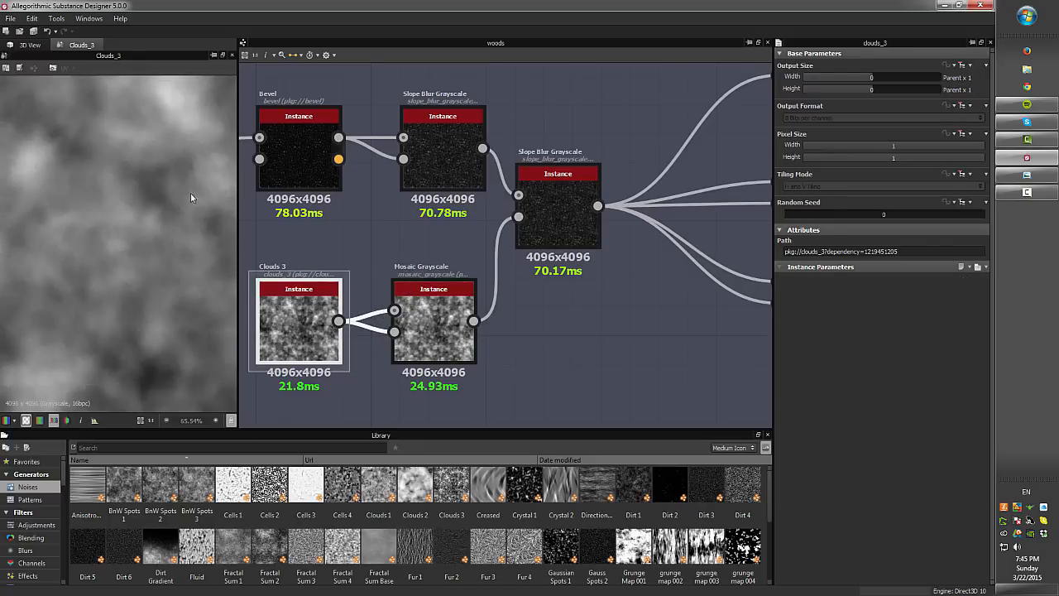
scroll(475, 323, "up", 2)
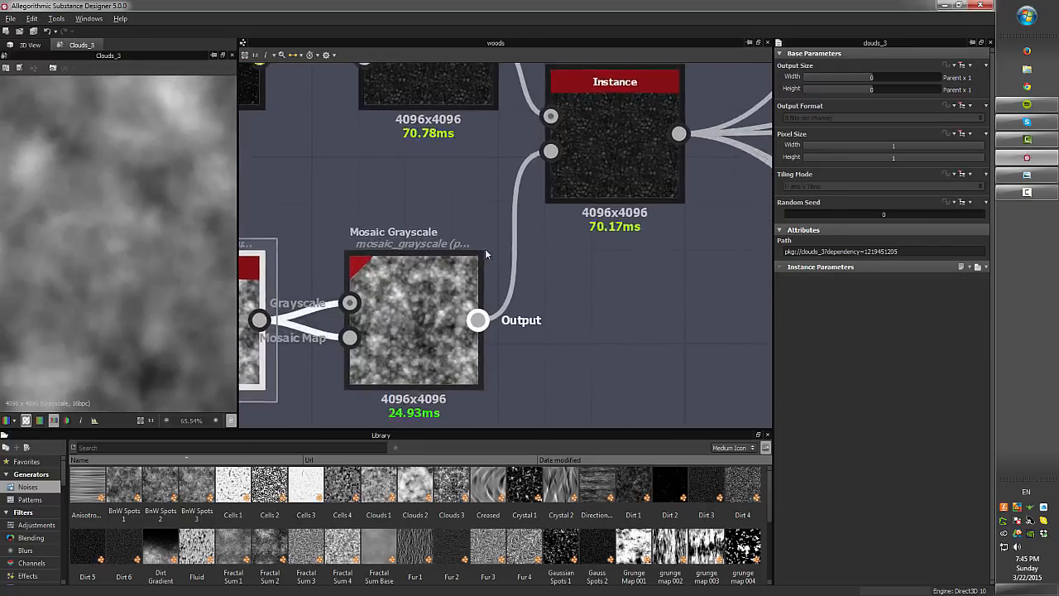
scroll(486, 255, "up", 2)
double_click(394, 302)
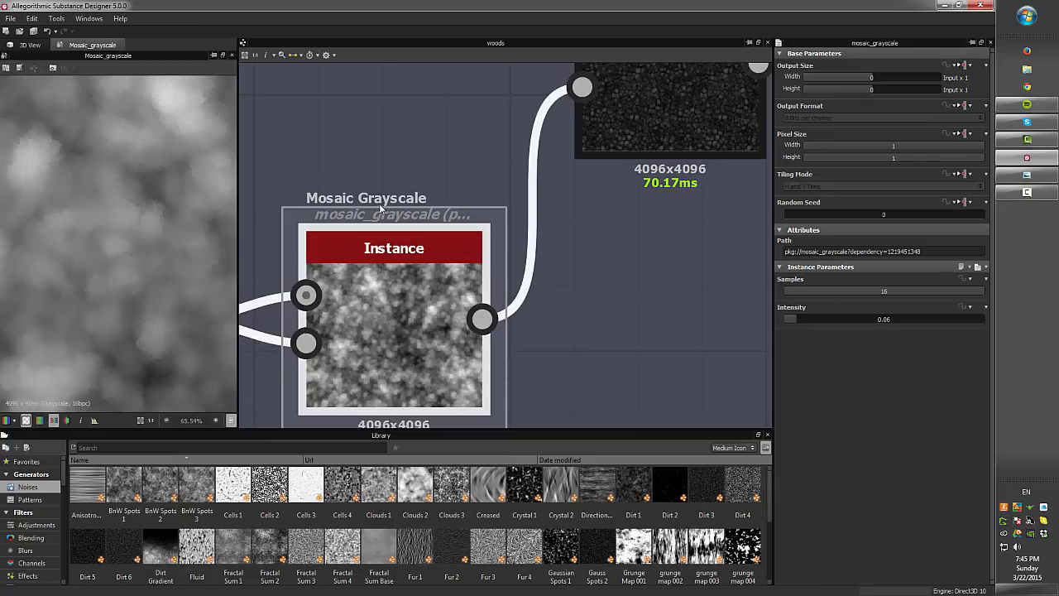
scroll(155, 221, "up", 5)
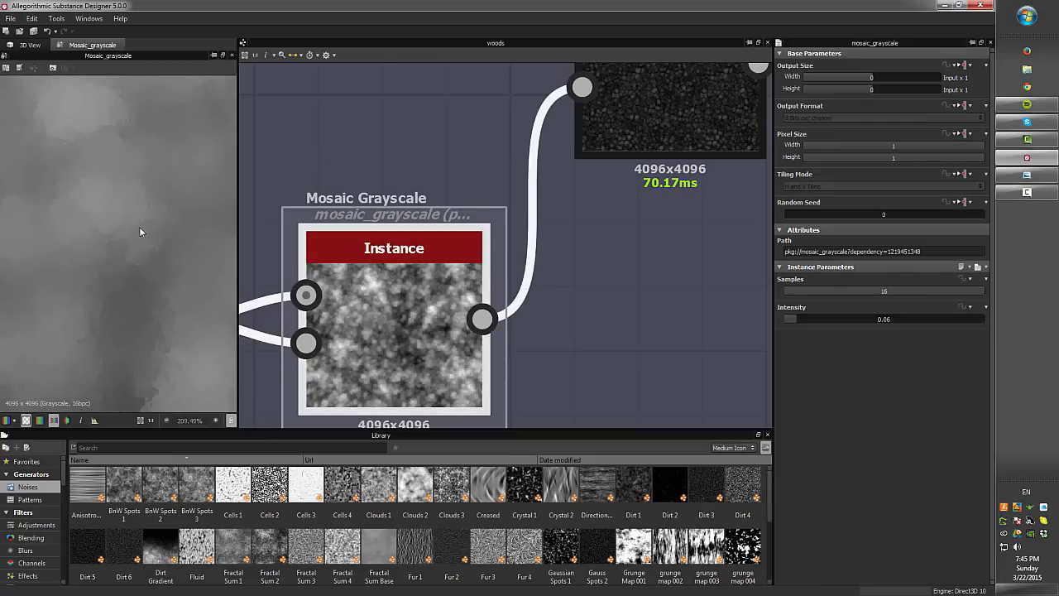
Try an Intensity of 0.55 on the Mosaic Grayscale node and return it to 0.06
scroll(464, 325, "down", 2)
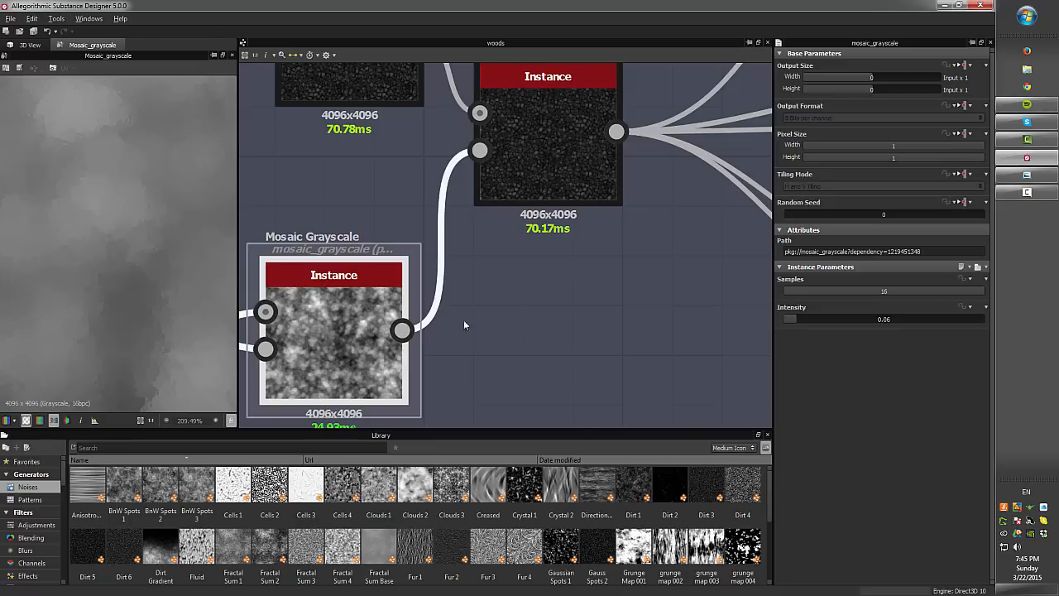
left_click(838, 318)
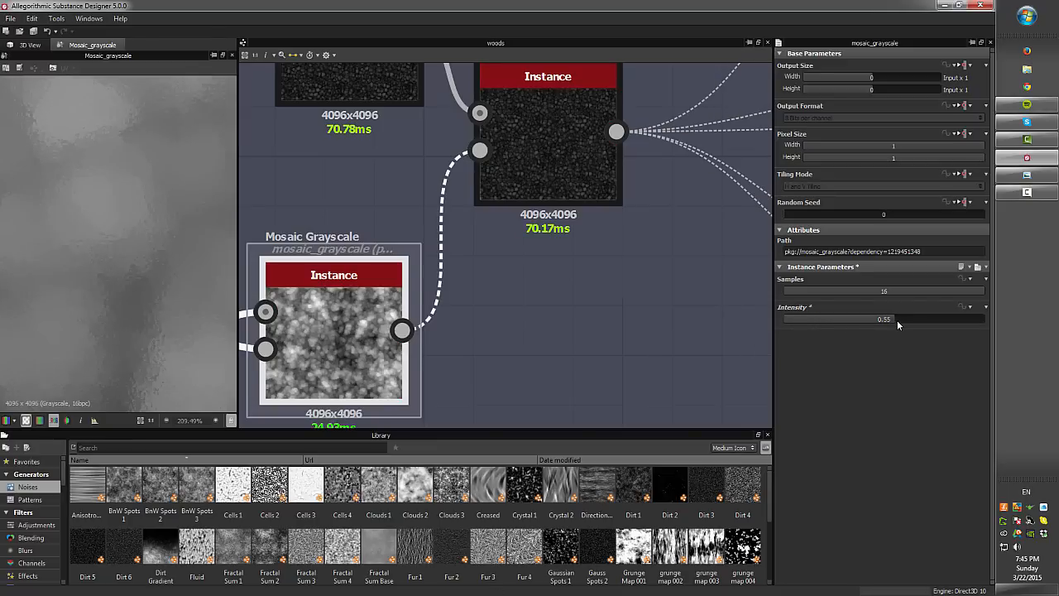
left_click_drag(818, 324, 791, 319)
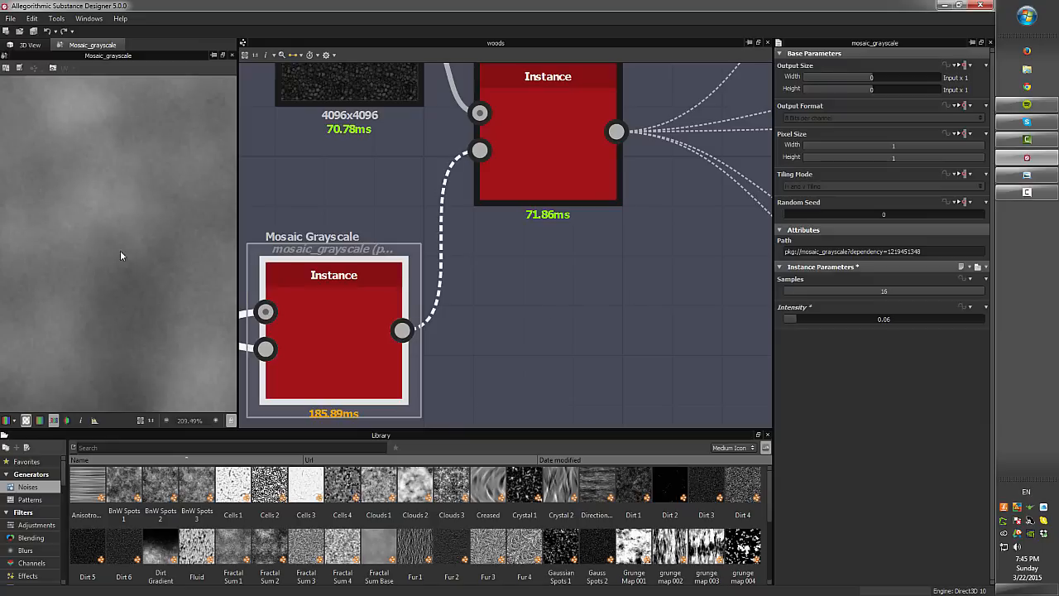
Preview the second Slope Blur Grayscale node, which uses the Mosaic Grayscale as its slope, and check its parameters
middle_click_drag(562, 165, 532, 242)
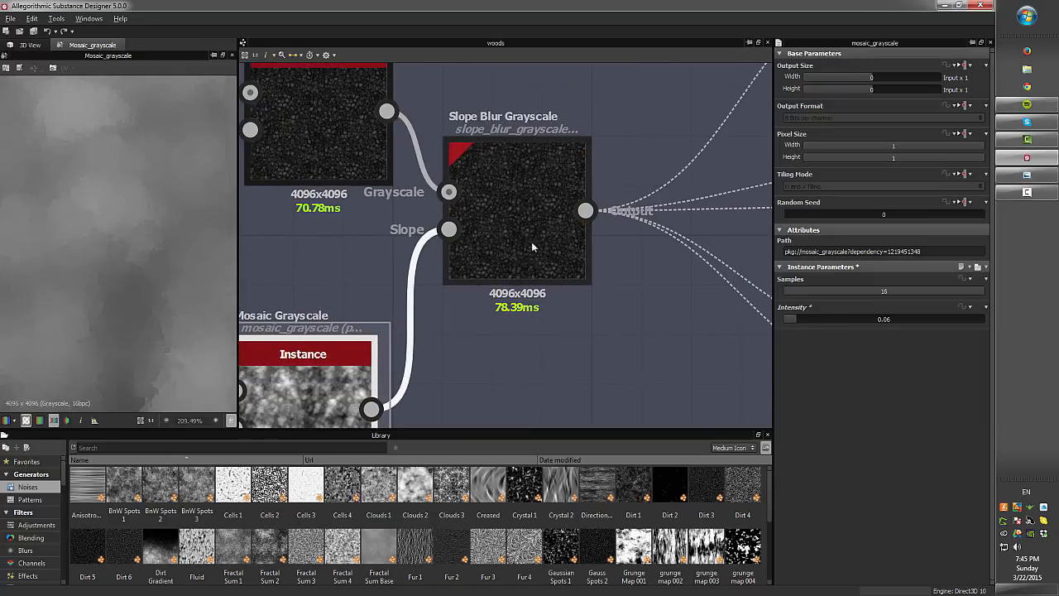
scroll(502, 244, "down", 3)
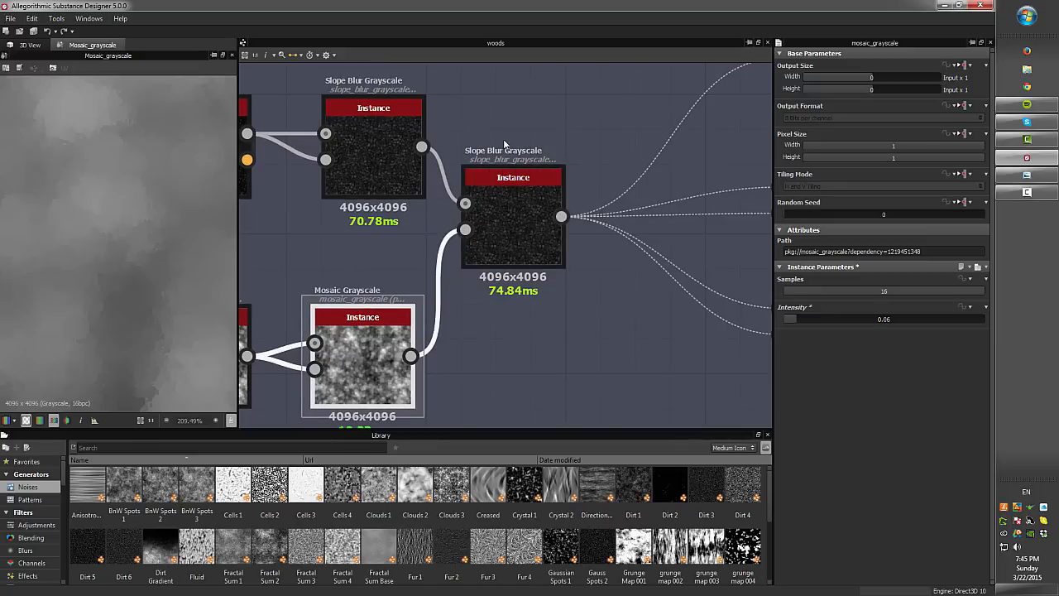
double_click(546, 191)
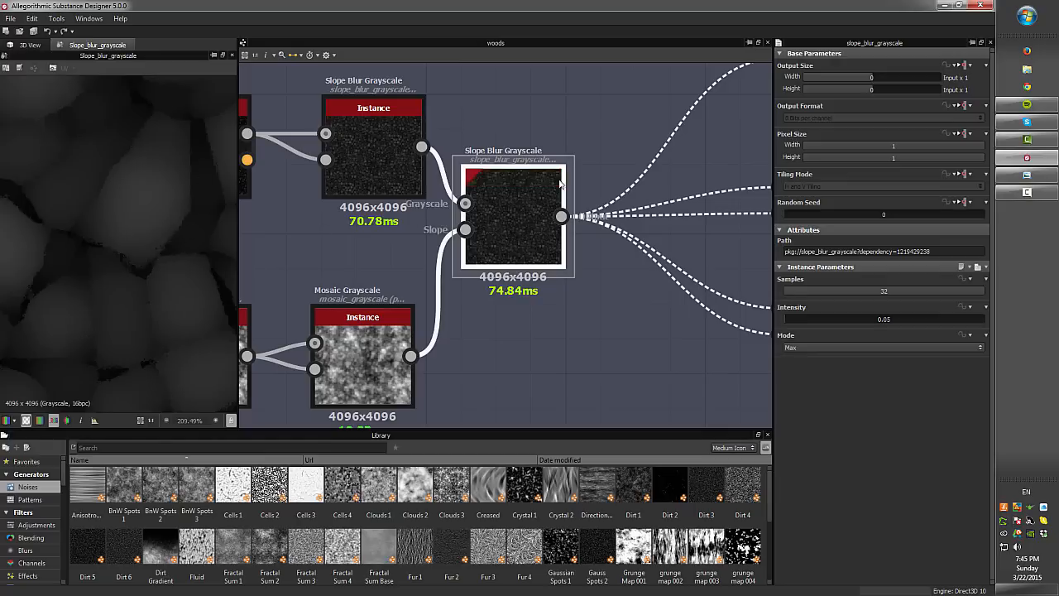
Follow the second Slope Blur Grayscale's outputs and preview the upper Non Uniform Blur Grayscale node with its parameters
scroll(622, 220, "down", 3)
middle_click_drag(623, 220, 473, 277)
scroll(475, 276, "up", 3)
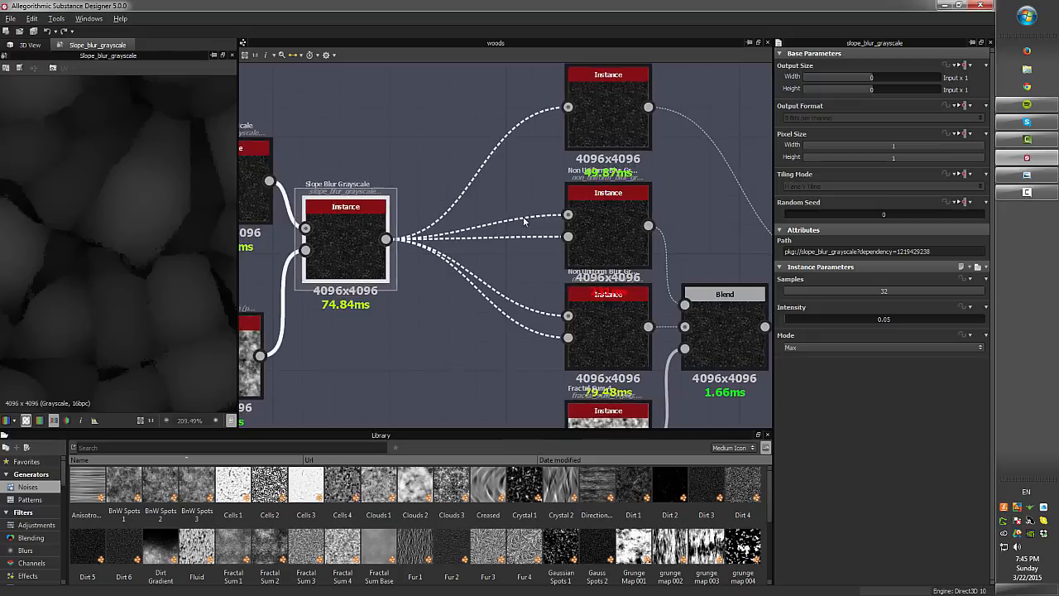
middle_click_drag(534, 213, 440, 214)
scroll(438, 216, "down", 1)
scroll(423, 265, "up", 2)
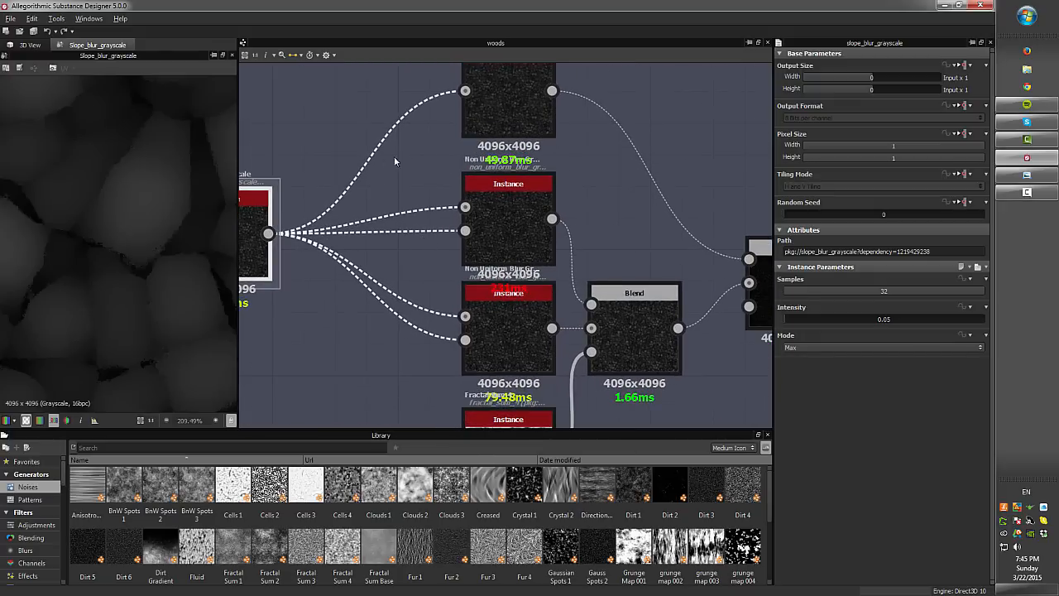
middle_click_drag(395, 157, 381, 236)
scroll(397, 199, "down", 1)
scroll(378, 245, "up", 1)
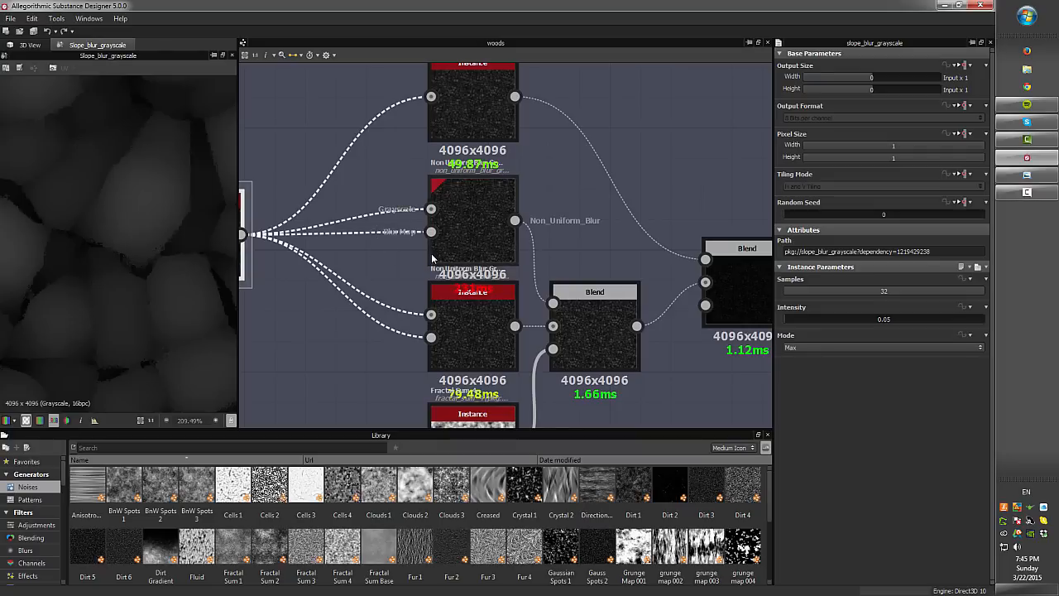
left_click(488, 239)
left_click_drag(488, 239, 482, 214)
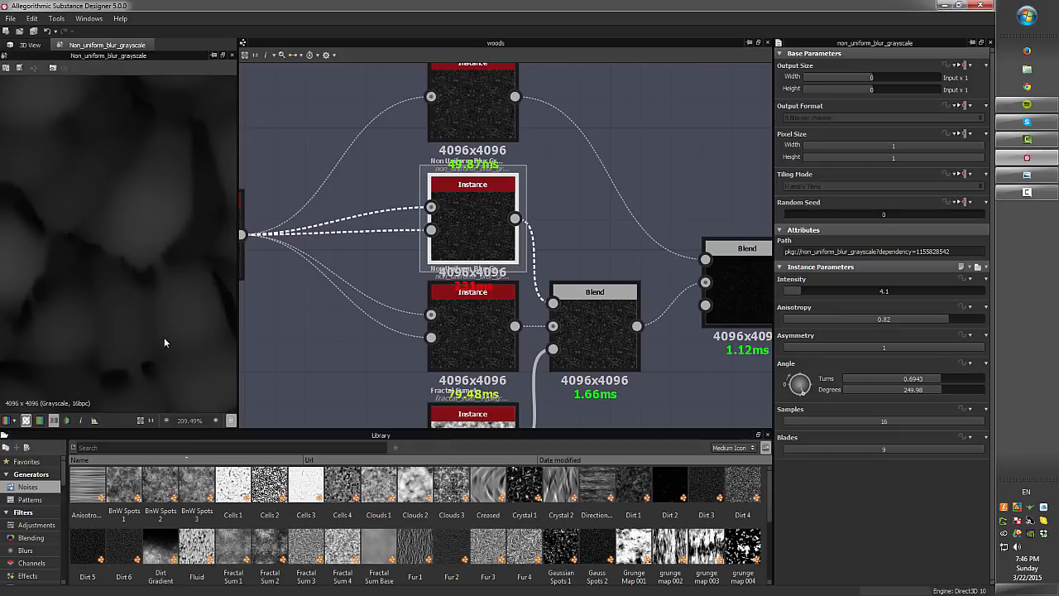
Compare the upper Non Uniform Blur Grayscale result with the lower one and with the Slope Blur Grayscale feeding both
middle_click_drag(367, 181, 389, 170)
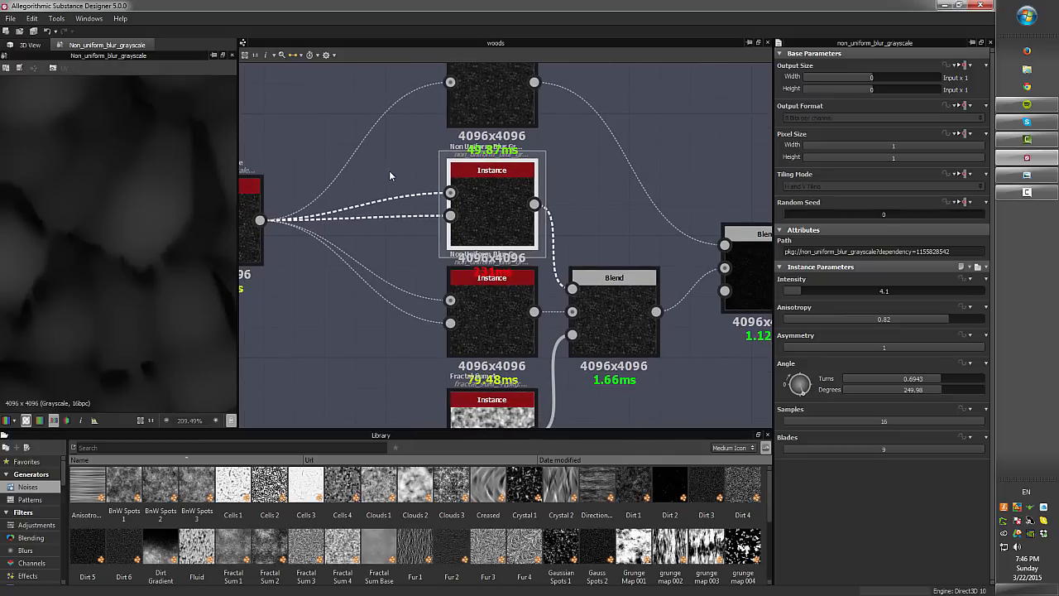
double_click(492, 319)
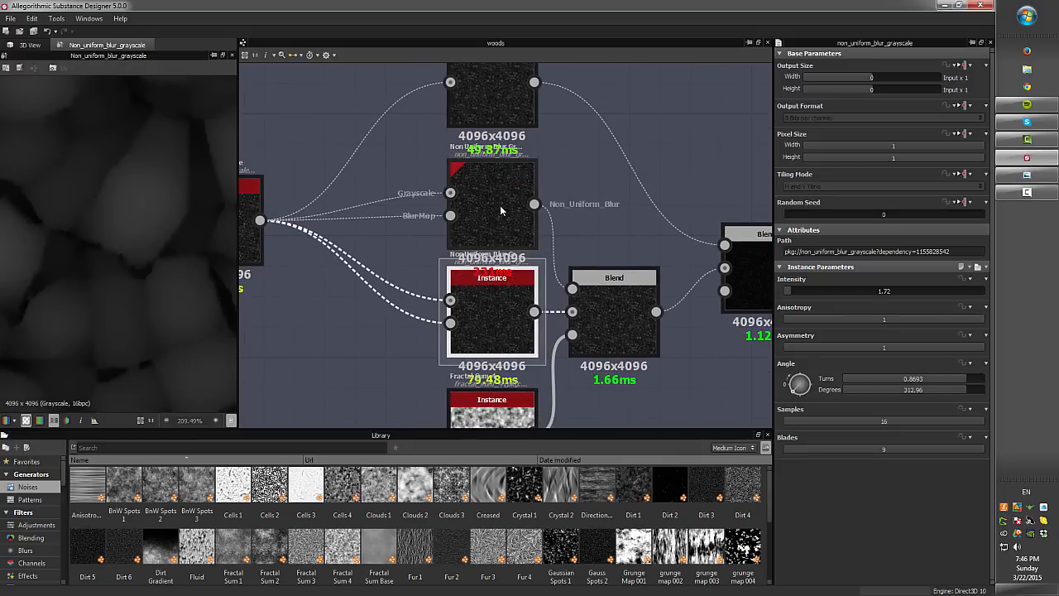
left_click(502, 210)
middle_click_drag(240, 207, 301, 208)
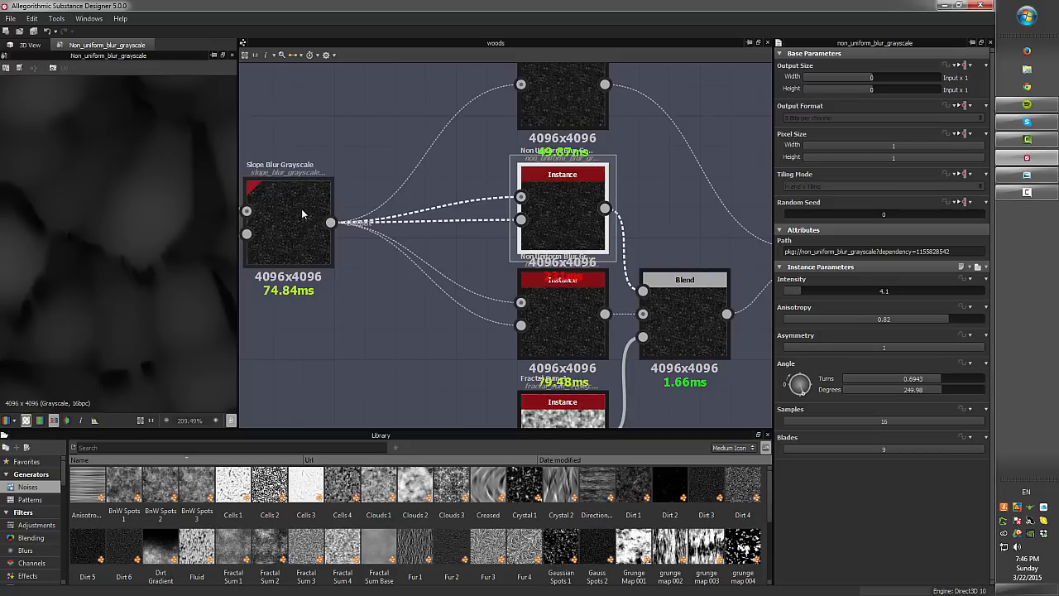
left_click(303, 207)
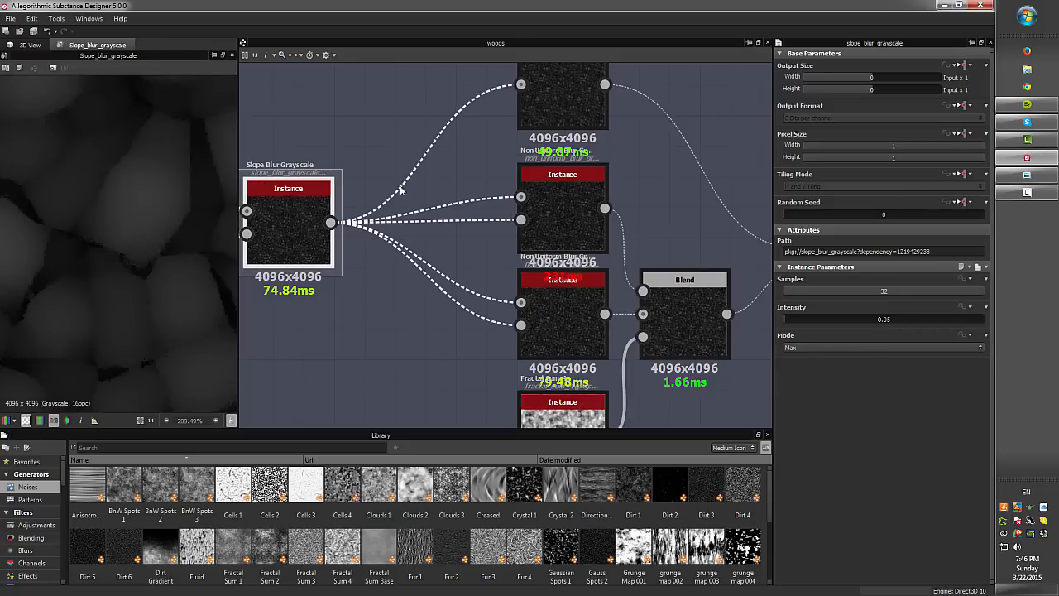
left_click(572, 210)
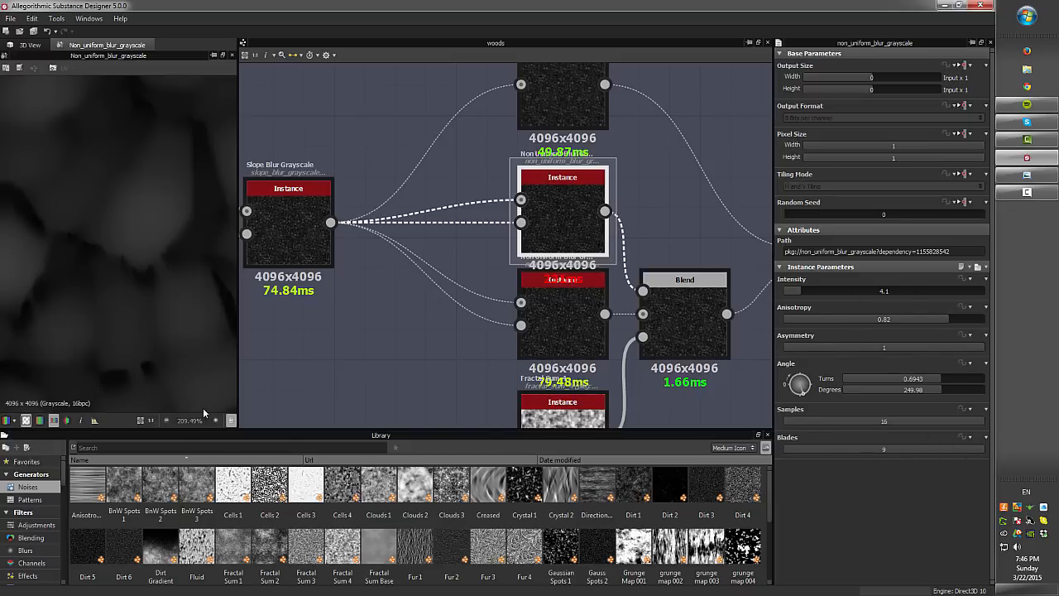
Preview the lower Non Uniform Blur Grayscale node, checking its Intensity and Anisotropy and the Blend node it feeds
middle_click_drag(461, 172, 405, 158)
double_click(498, 291)
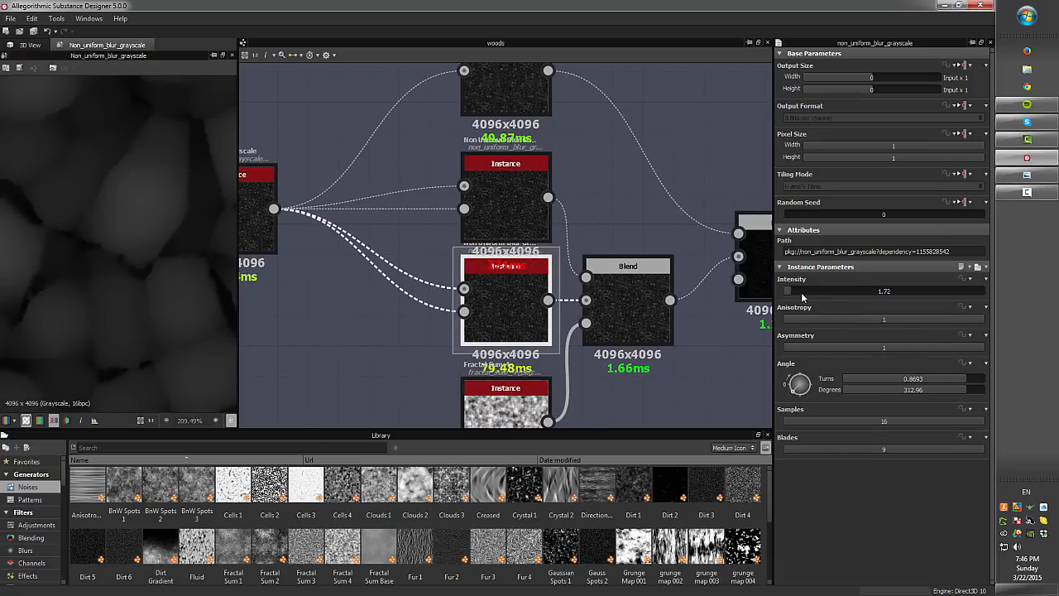
middle_click_drag(579, 251, 539, 204)
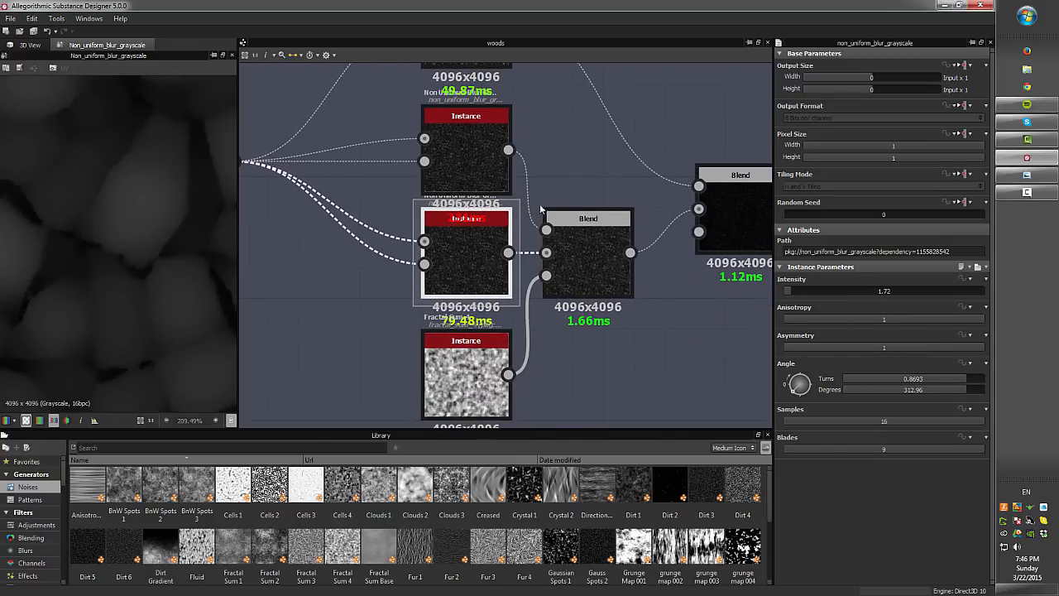
Preview the Max (Lighten) Blend of the two Non Uniform Blur nodes and compare it with the Slope Blur Grayscale feeding them
double_click(592, 251)
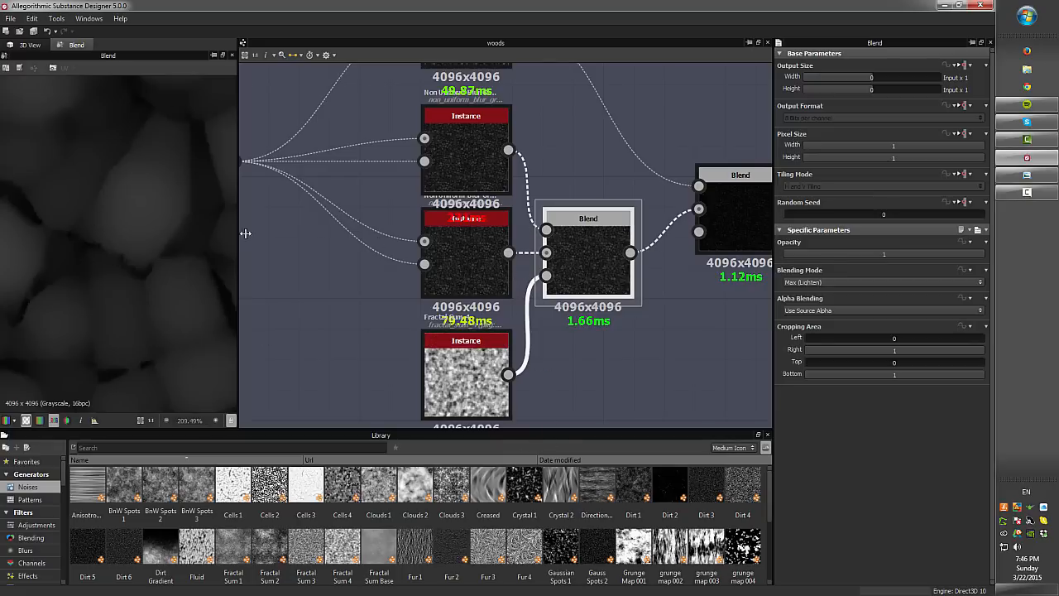
middle_click_drag(465, 250, 561, 267)
left_click(277, 183)
double_click(277, 181)
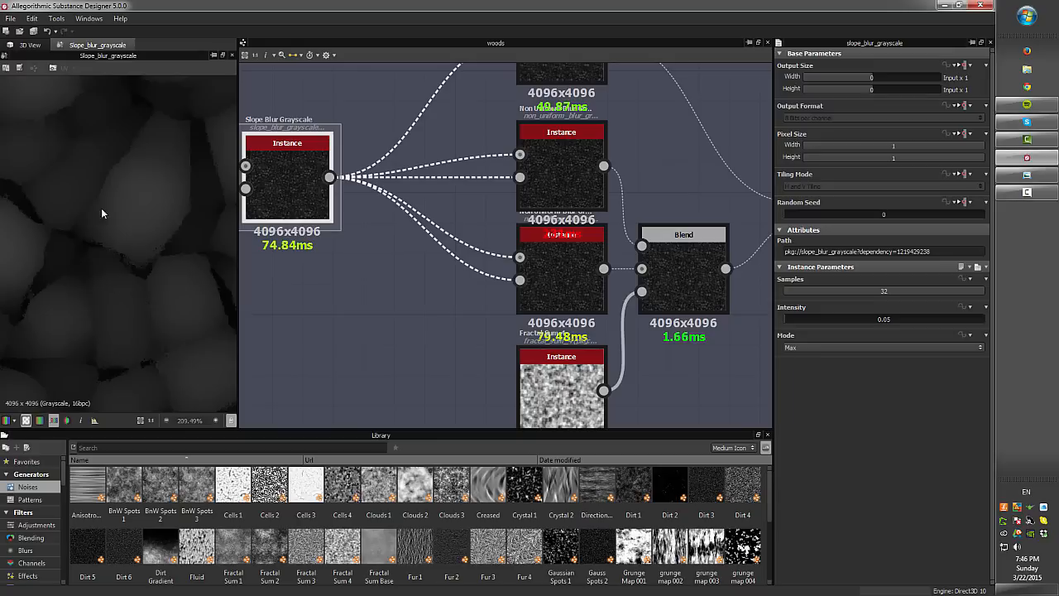
double_click(661, 284)
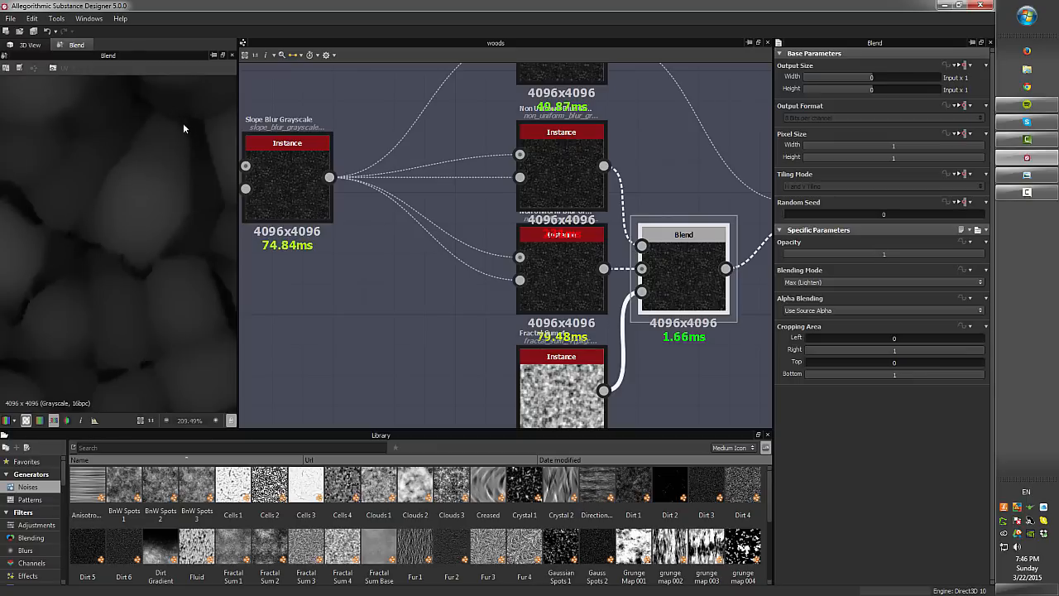
Preview the Blur HQ Grayscale node with its parameters and compare its result with the Slope Blur Grayscale source
scroll(465, 168, "down", 2)
middle_click_drag(448, 191, 359, 249)
middle_click_drag(516, 193, 480, 210)
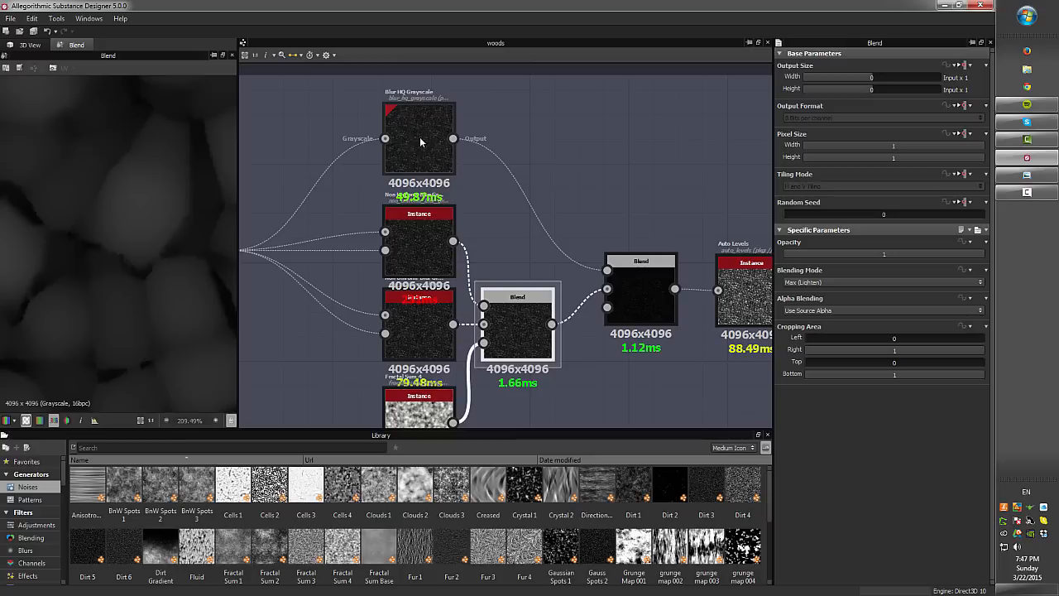
middle_click_drag(367, 182, 424, 181)
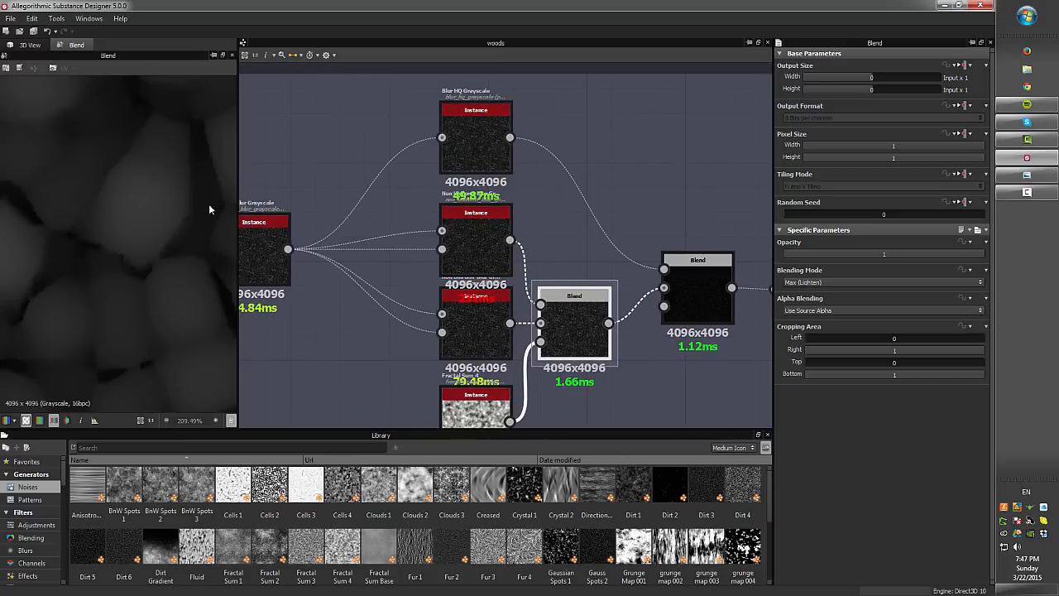
left_click(472, 139)
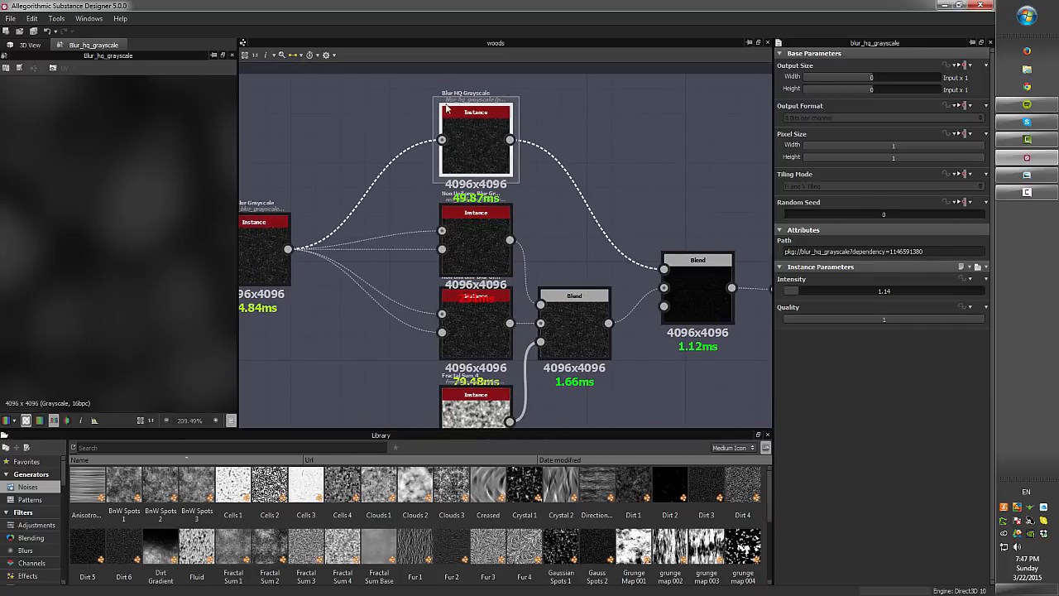
left_click(268, 238)
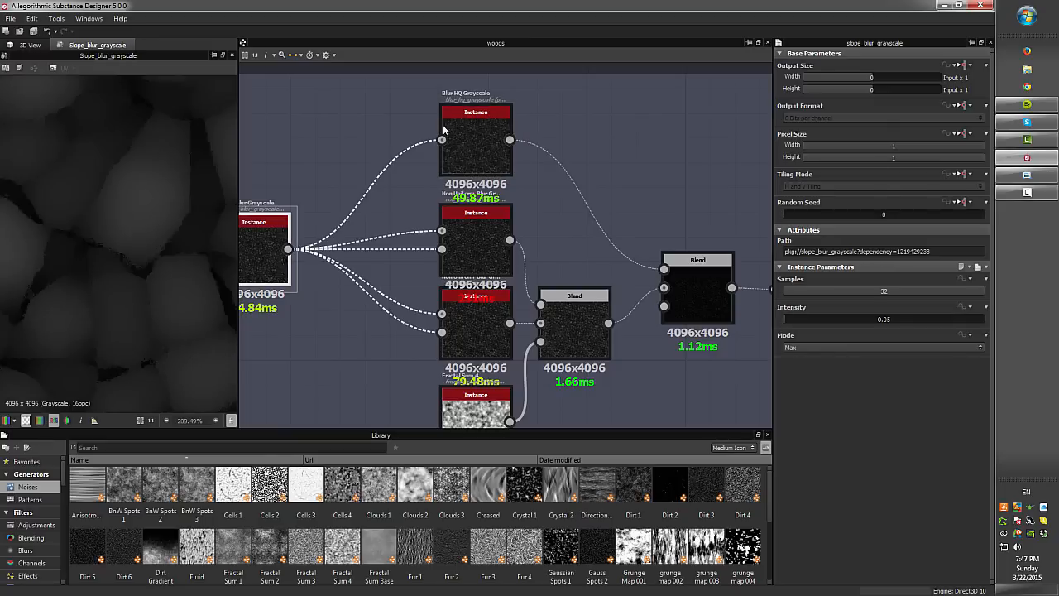
left_click(500, 149)
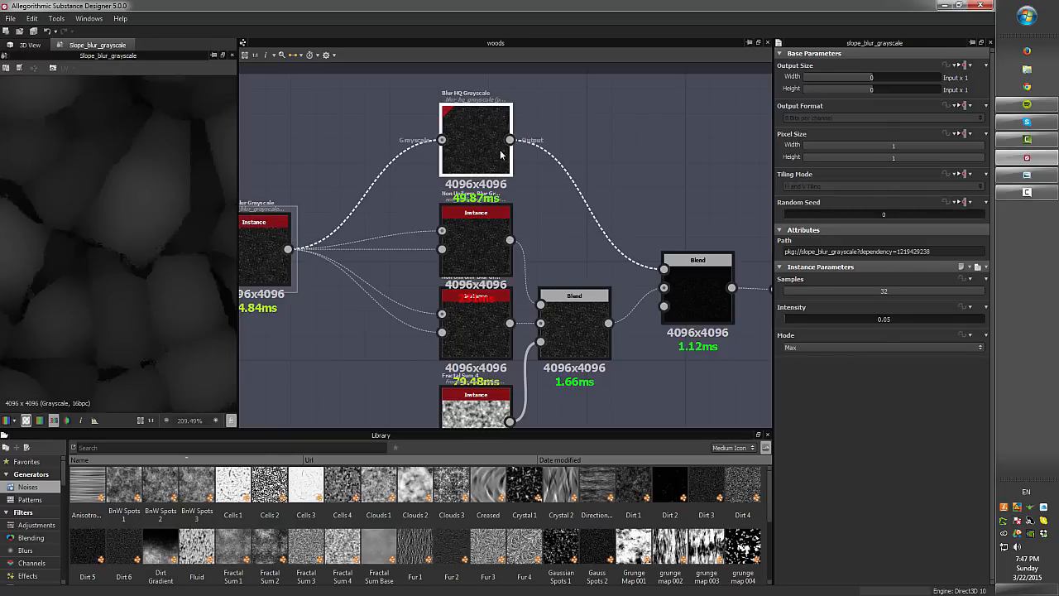
Preview the Subtract Blend node and compare it with its two inputs, the Max (Lighten) Blend and the Blur HQ Grayscale
left_click(615, 248)
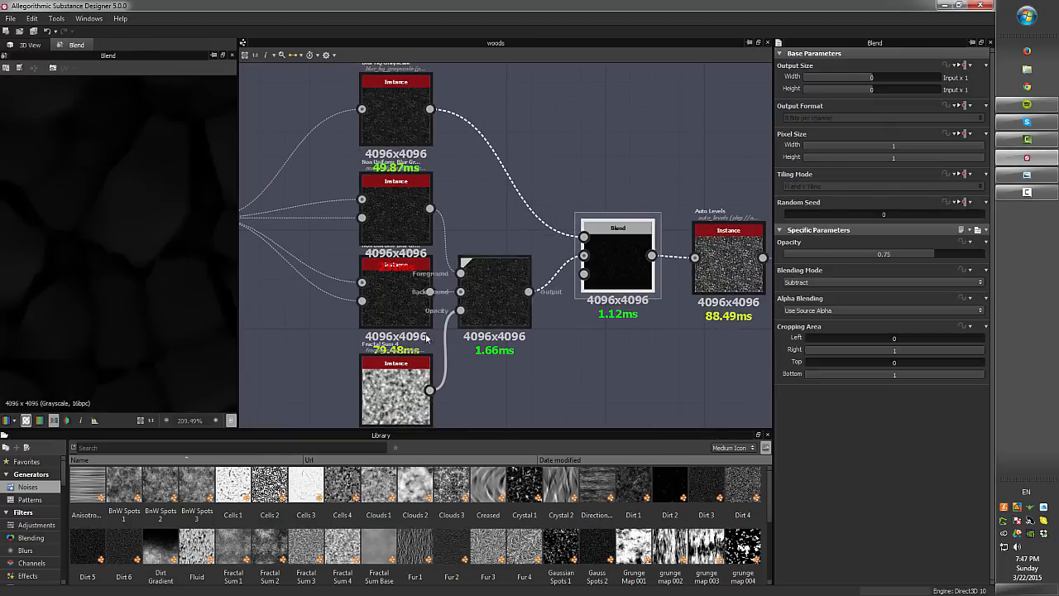
left_click(500, 295)
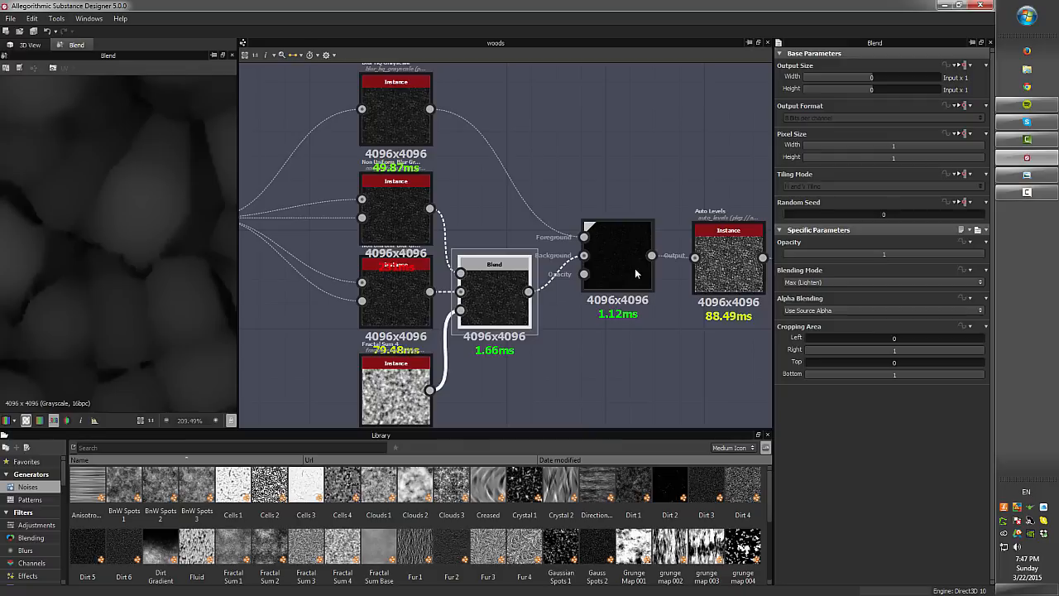
left_click(635, 270)
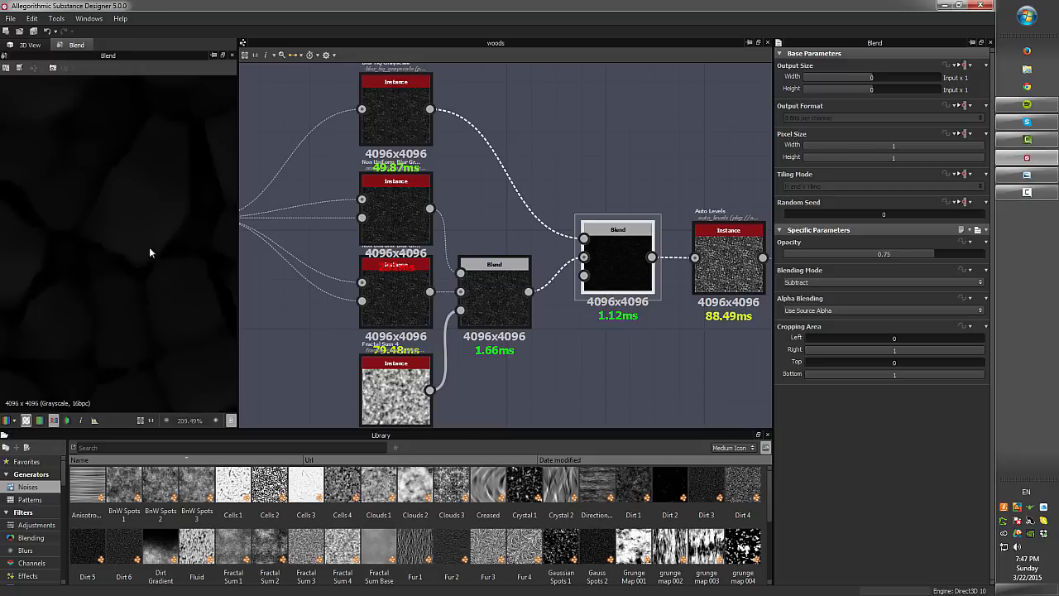
double_click(400, 120)
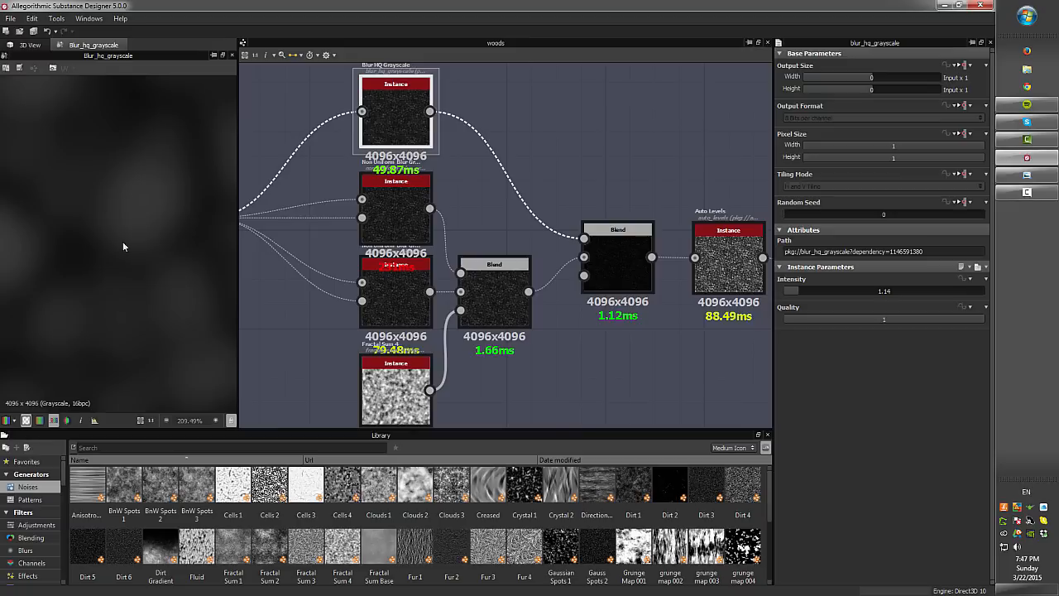
middle_click_drag(410, 144, 415, 120)
double_click(603, 282)
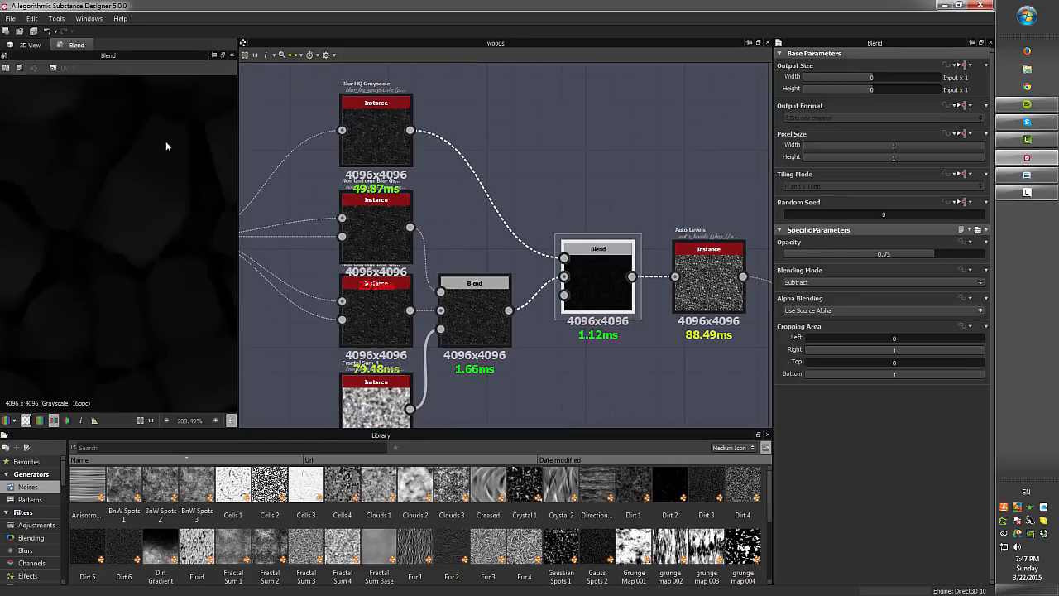
Try an Intensity of 0.88 on the Blur HQ Grayscale while previewing the Subtract Blend, and restore it to 1.14
left_click(381, 127)
mouse_move(814, 293)
left_mouse_down()
mouse_move(849, 298)
mouse_move(810, 308)
mouse_move(795, 299)
left_mouse_up()
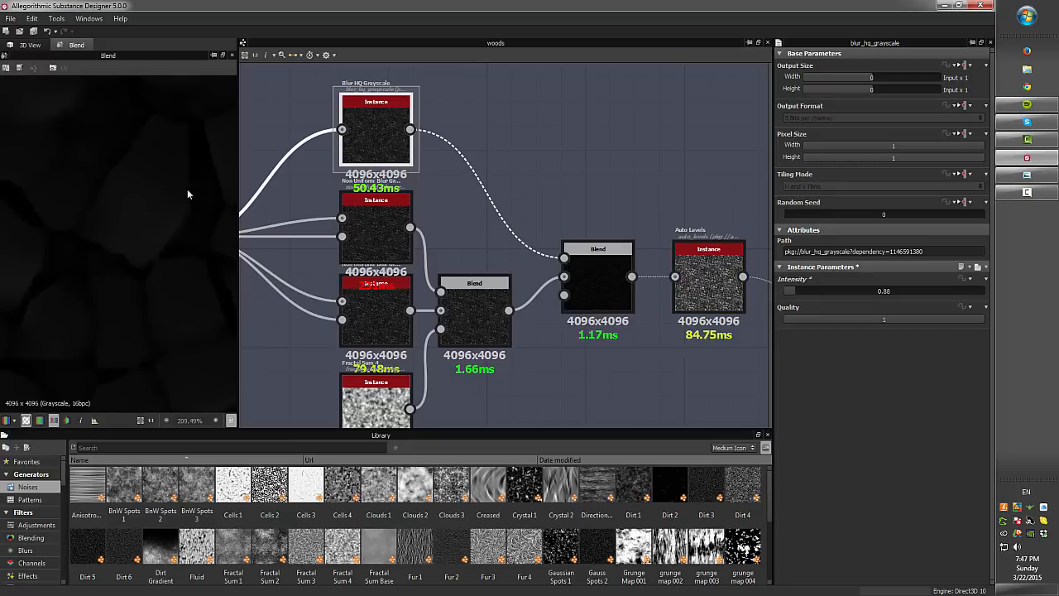
left_click_drag(795, 292, 798, 292)
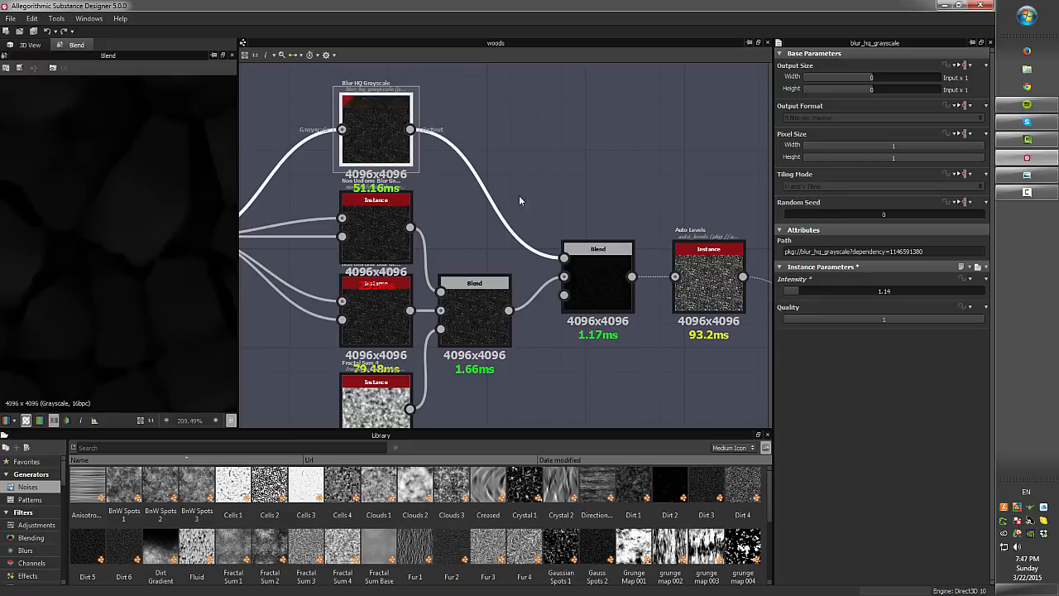
Preview the Auto Levels node after the Subtract Blend and review the blur chain back to the Slope Blur Grayscale
middle_click_drag(548, 156, 472, 120)
double_click(632, 244)
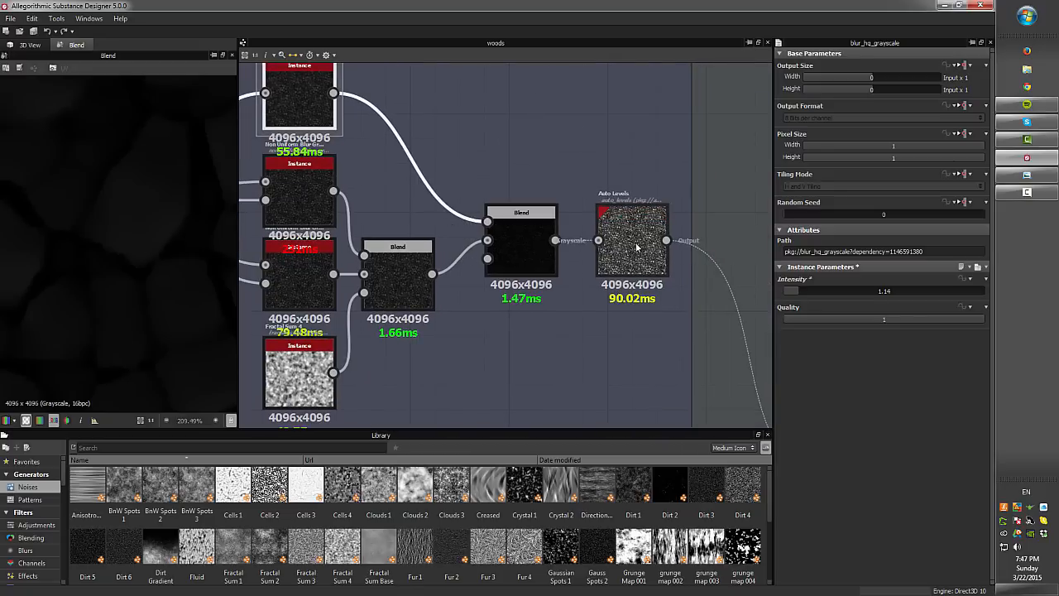
scroll(116, 221, "up", 2)
scroll(123, 235, "down", 5)
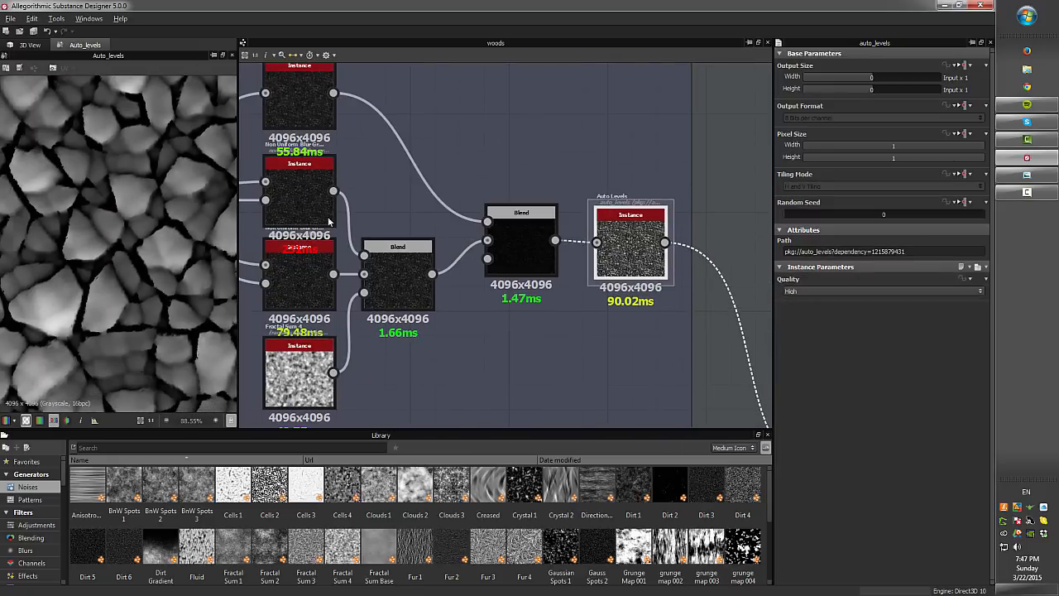
middle_click_drag(550, 133, 573, 195)
scroll(650, 145, "down", 4)
scroll(538, 178, "up", 1)
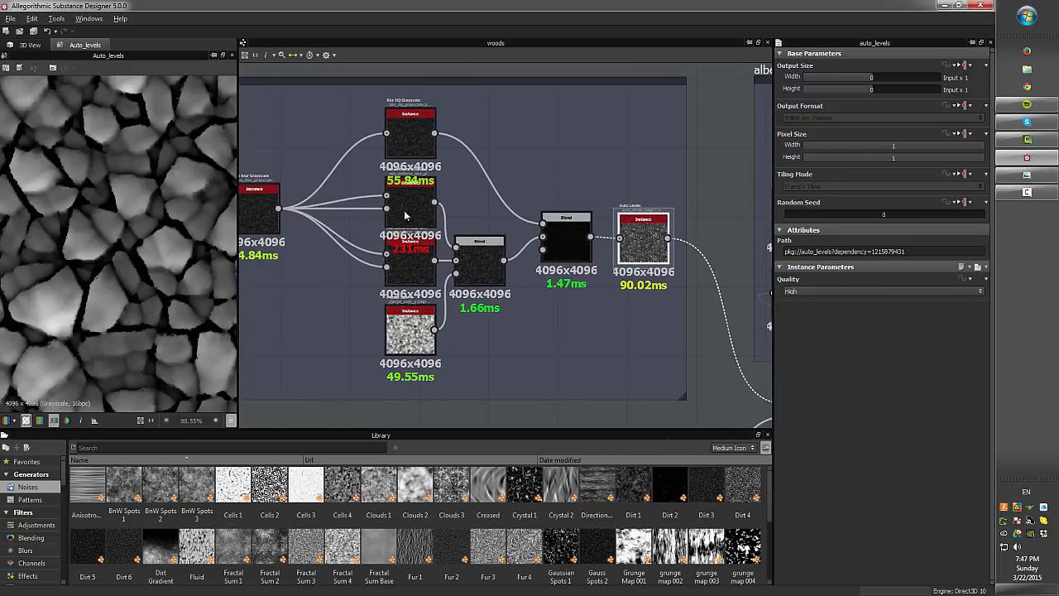
left_click(258, 230)
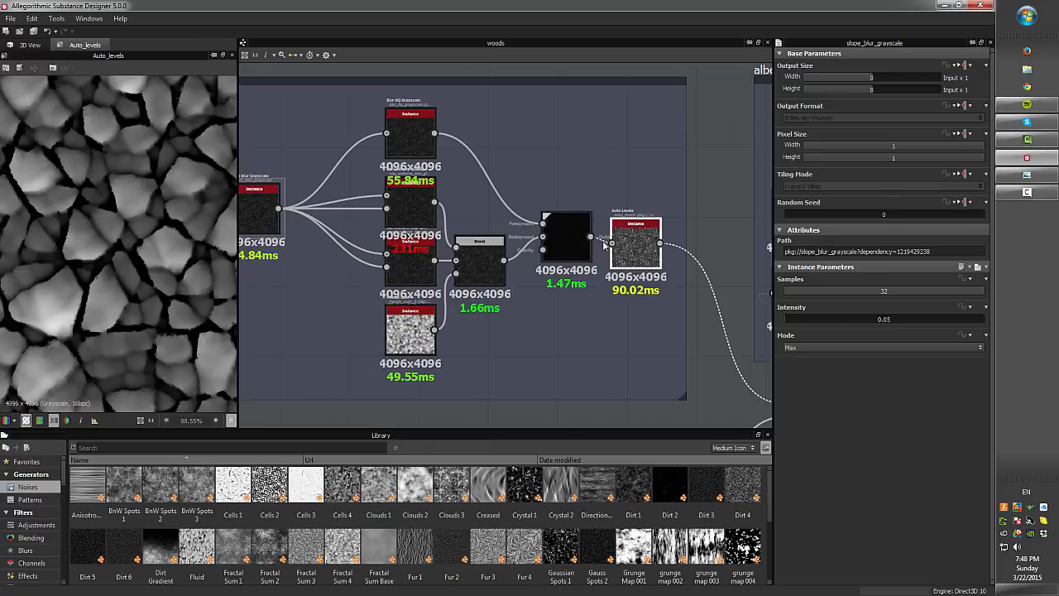
Follow the Auto Levels output to the Blend outside the frame, and preview the Auto Levels flake pattern again
middle_click_drag(701, 295, 449, 217)
scroll(449, 218, "down", 3)
middle_click_drag(447, 341, 449, 305)
scroll(450, 300, "up", 3)
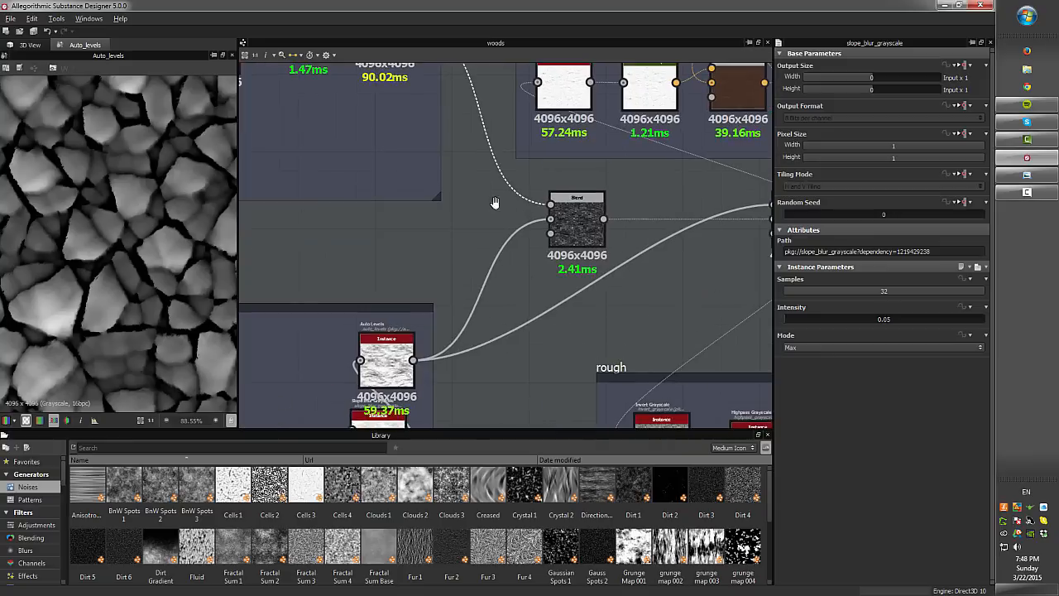
middle_click_drag(494, 203, 433, 219)
double_click(512, 238)
middle_click_drag(470, 262, 478, 345)
double_click(321, 122)
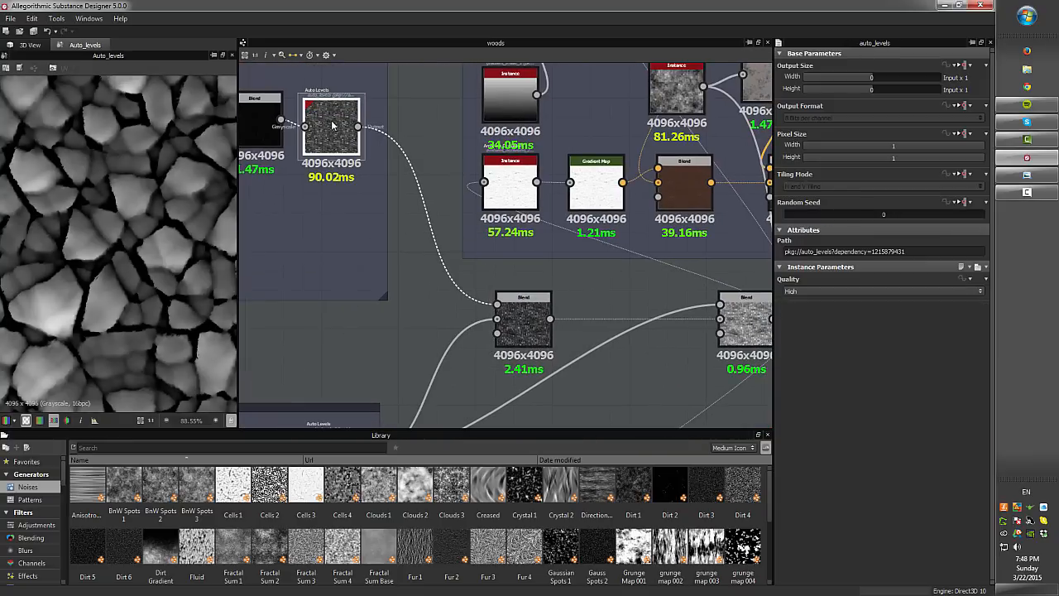
scroll(158, 349, "down", 4)
scroll(162, 289, "up", 2)
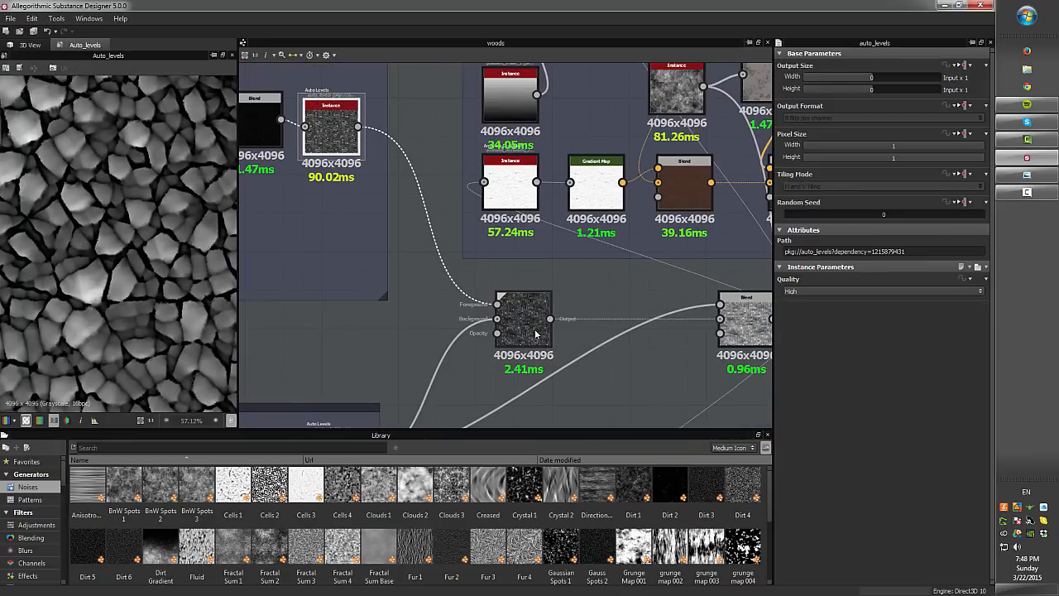
In the wrinkles frame, place Crystal 2 and Safe Transform Grayscale above and Perlin Noise Zoom below as separate inputs to the Directional Warp
scroll(525, 319, "down", 3)
middle_click_drag(530, 314, 577, 262)
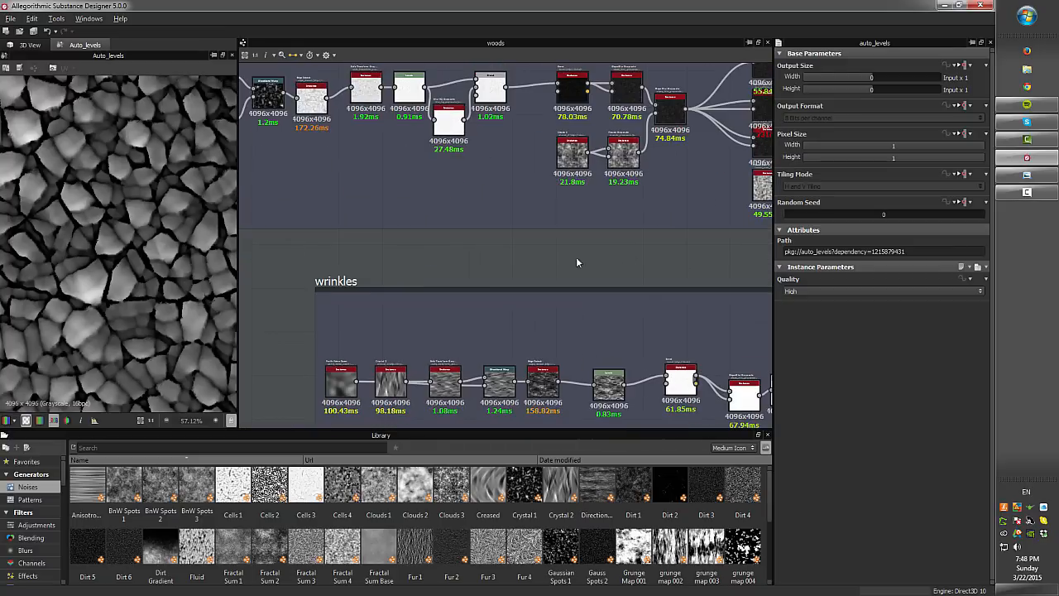
middle_click_drag(462, 232, 288, 182)
middle_click_drag(529, 226, 757, 243)
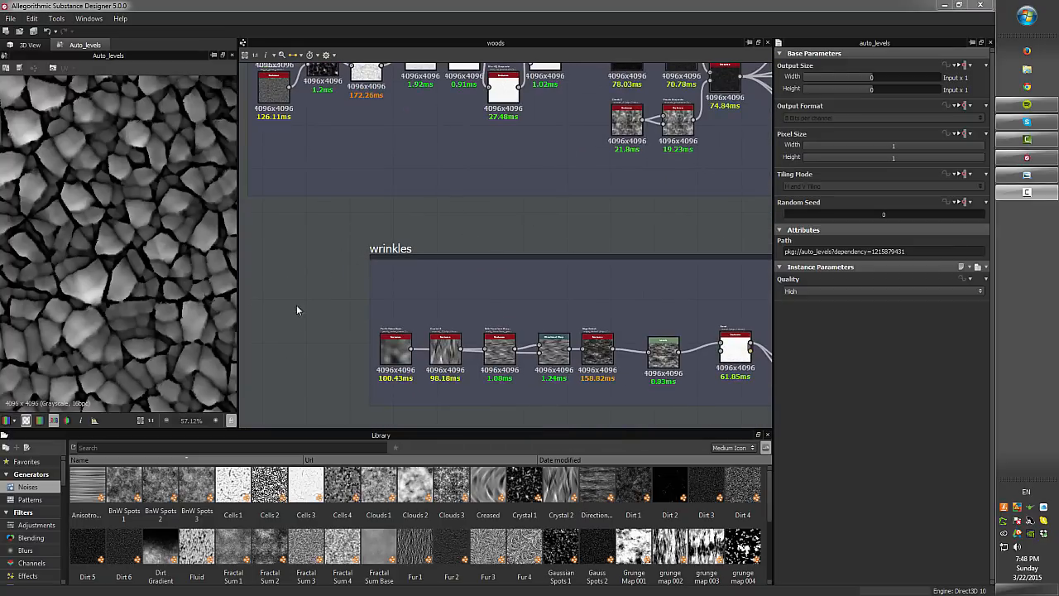
middle_click_drag(297, 305, 251, 231)
scroll(445, 275, "up", 5)
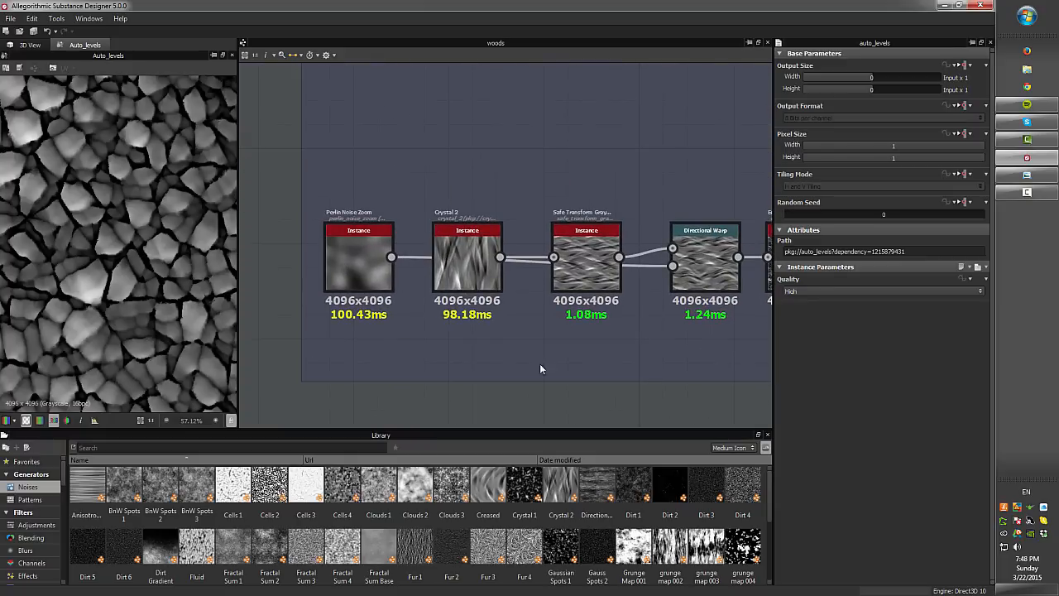
left_click_drag(369, 242, 471, 353)
left_click_drag(465, 269, 423, 183)
left_click_drag(566, 240, 482, 145)
middle_click_drag(491, 294, 389, 374)
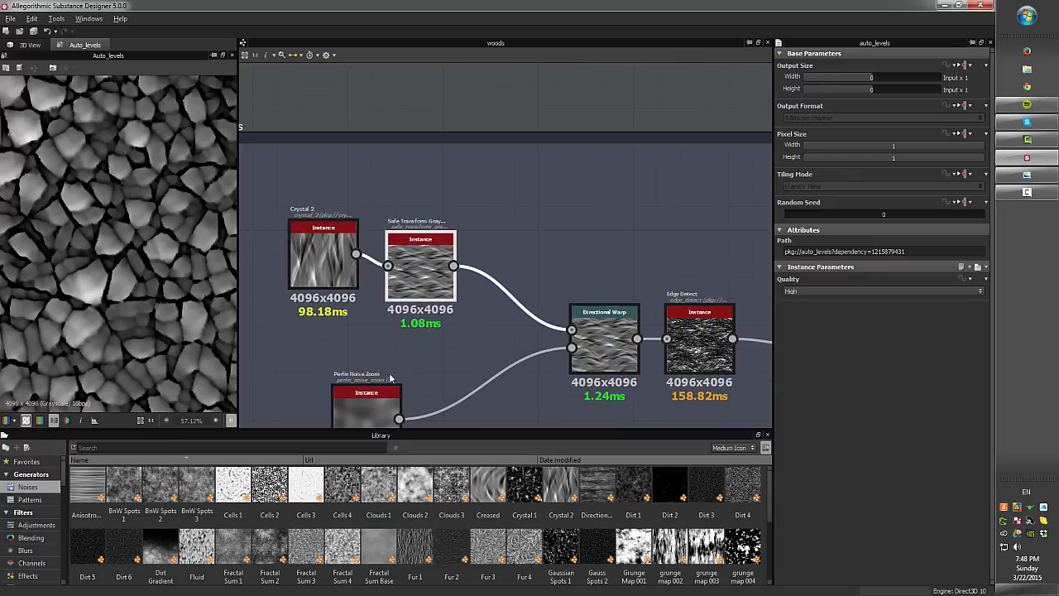
left_click_drag(364, 408, 349, 365)
middle_click_drag(449, 332, 453, 271)
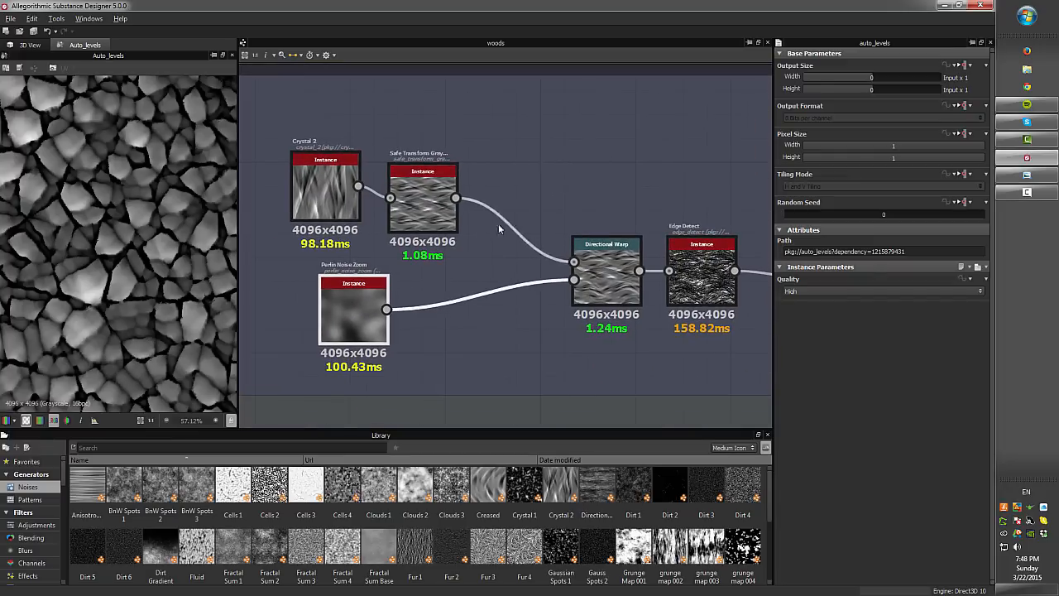
Preview the Crystal 2 noise node that starts the wrinkles chain and examine its streak pattern
double_click(327, 191)
scroll(141, 294, "down", 6)
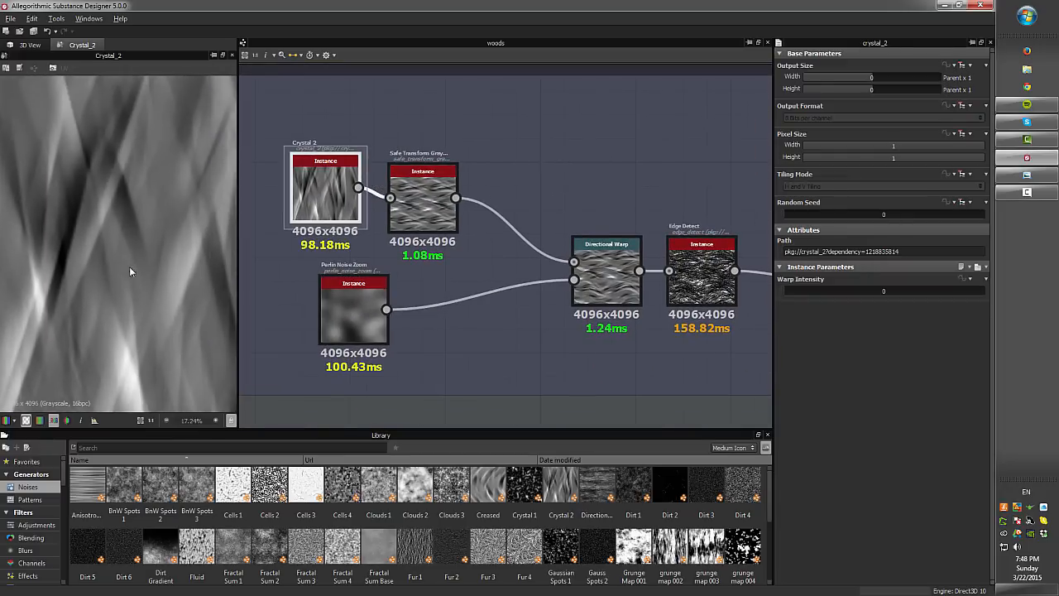
scroll(123, 295, "up", 3)
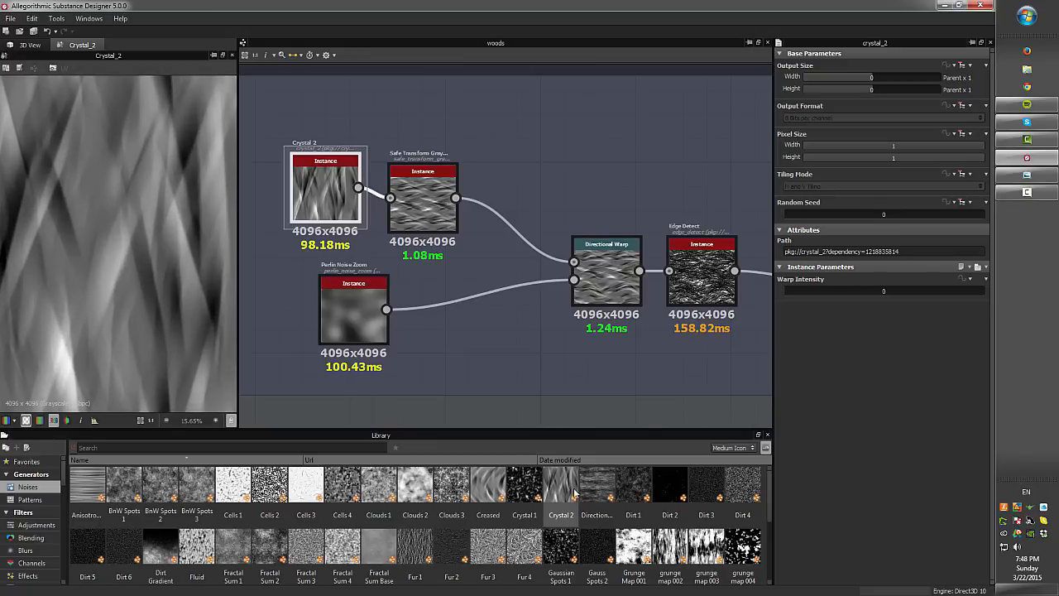
Align the Safe Transform Grayscale node level with Crystal 2 and preview it, checking its Tile and Rotation settings
left_click_drag(415, 199, 436, 191)
double_click(436, 190)
scroll(98, 244, "down", 3)
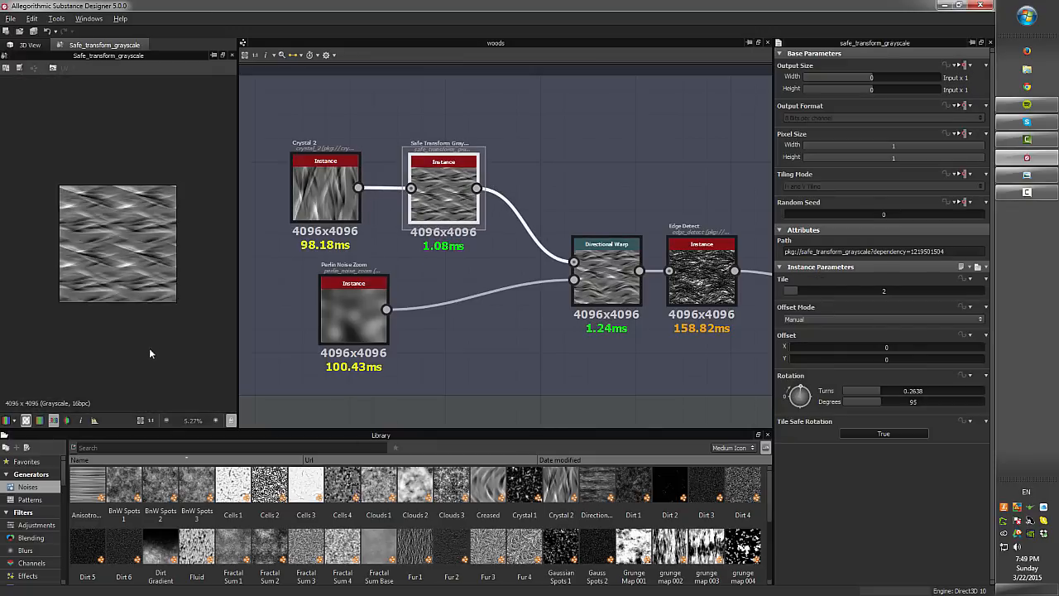
scroll(52, 186, "up", 1)
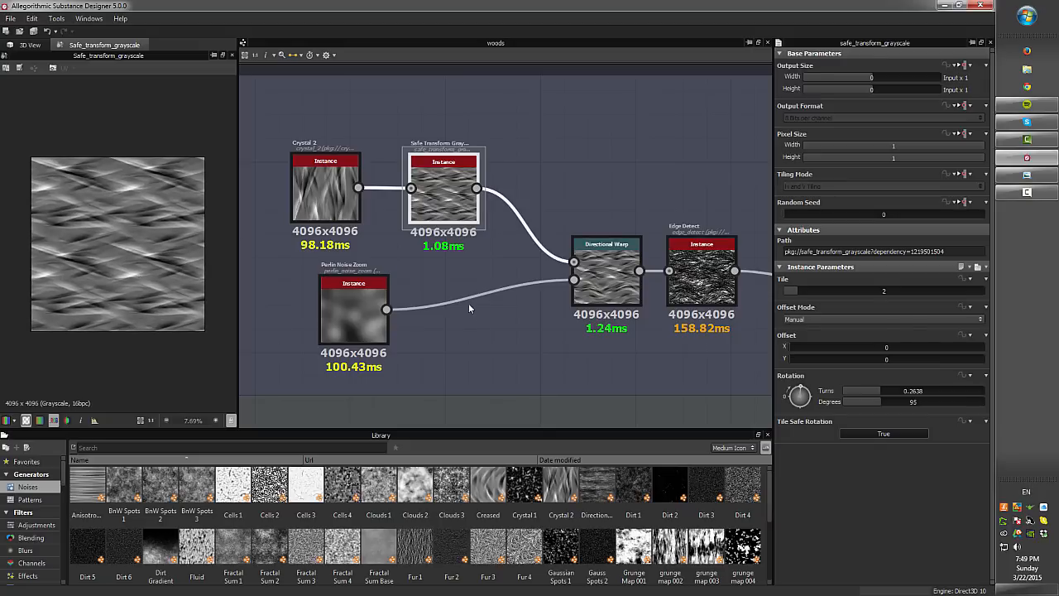
Preview the Perlin Noise Zoom node that feeds the Directional Warp, checking its Distance and Disorder
scroll(469, 303, "up", 3)
double_click(286, 318)
scroll(383, 326, "down", 2)
middle_click_drag(383, 326, 453, 339)
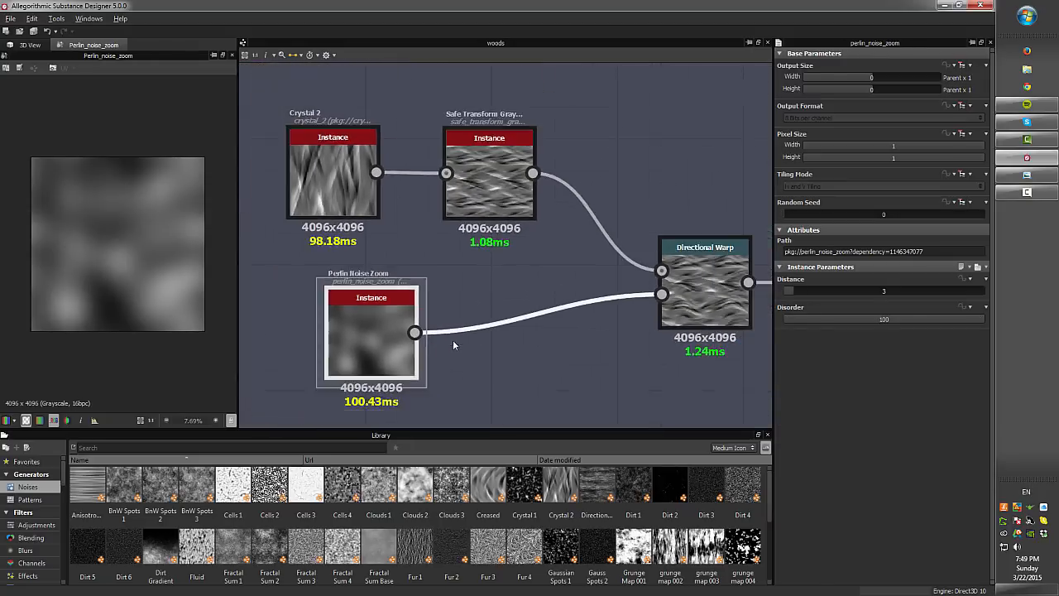
Move the Directional Warp node closer to its inputs and preview it, checking its Intensity and Warp Angle
scroll(625, 308, "down", 1)
middle_click_drag(625, 308, 539, 308)
left_click_drag(618, 298, 571, 269)
double_click(572, 273)
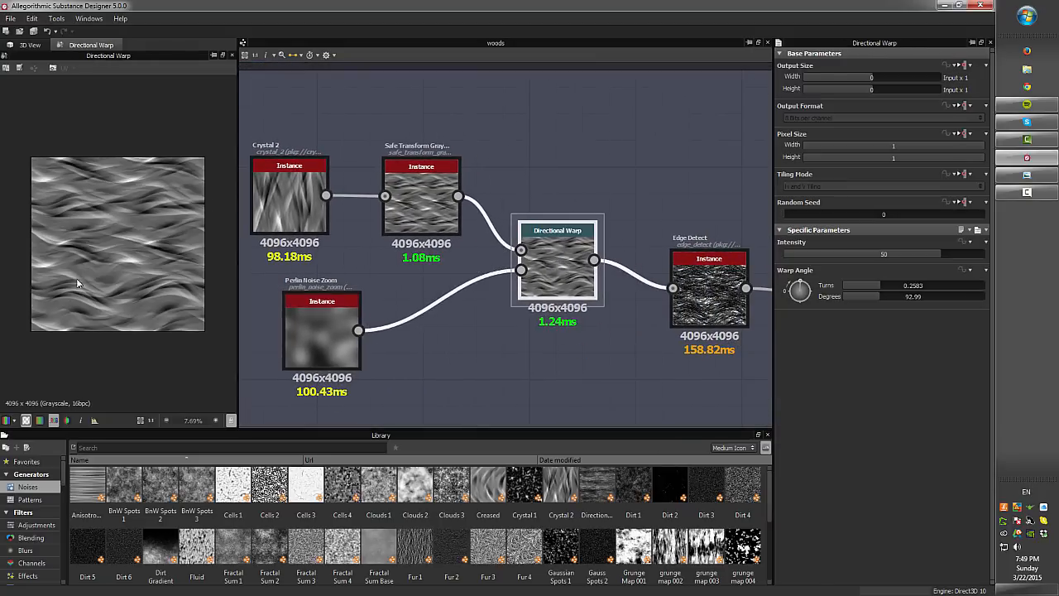
scroll(29, 164, "up", 3)
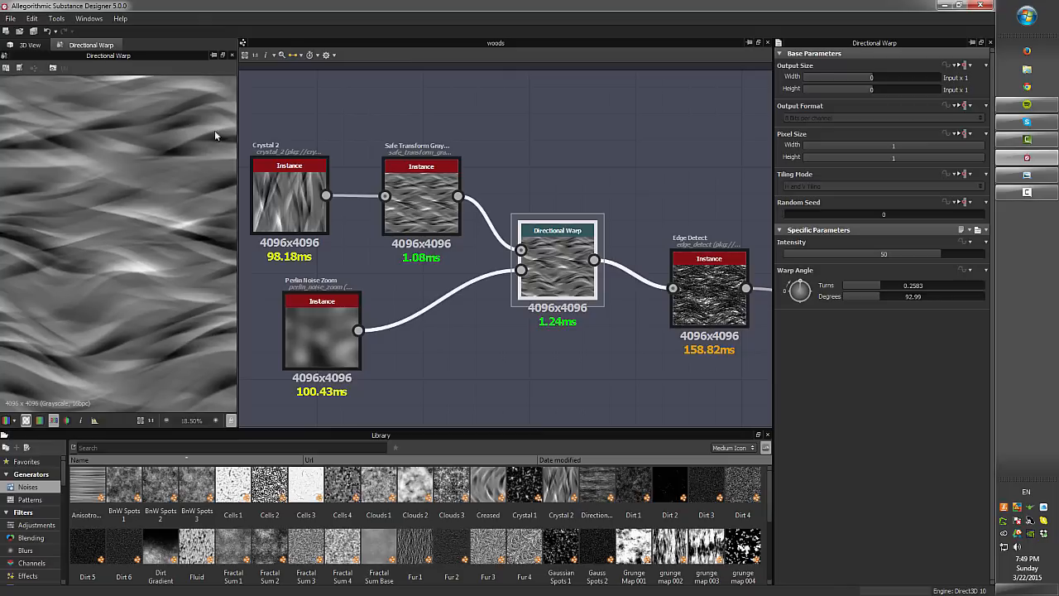
scroll(47, 160, "down", 3)
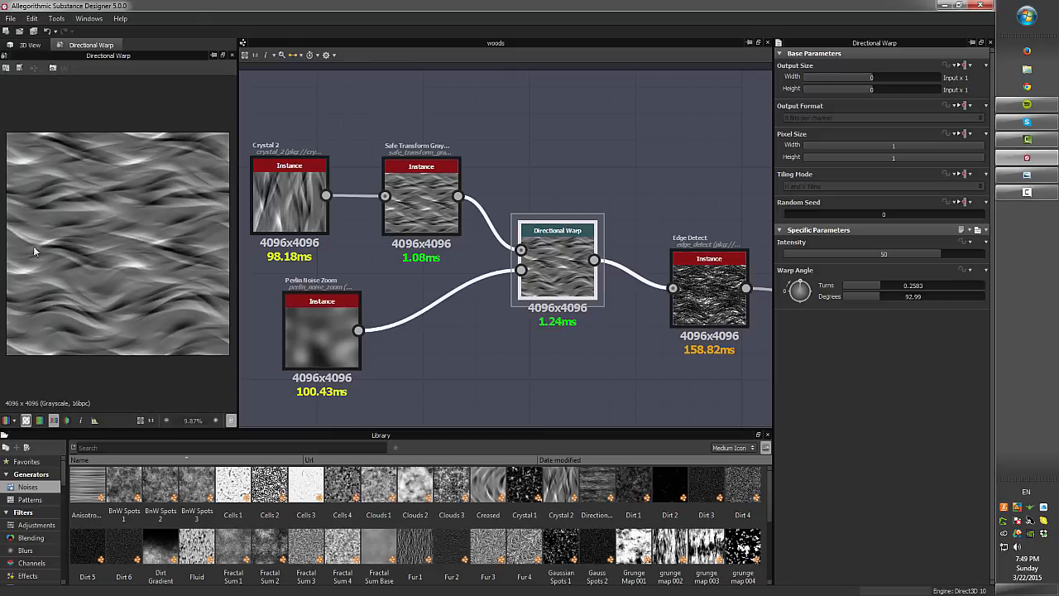
Preview the Edge Detect node and the Levels node after it, examining the line pattern made from the warped noise
middle_click_drag(670, 333, 463, 319)
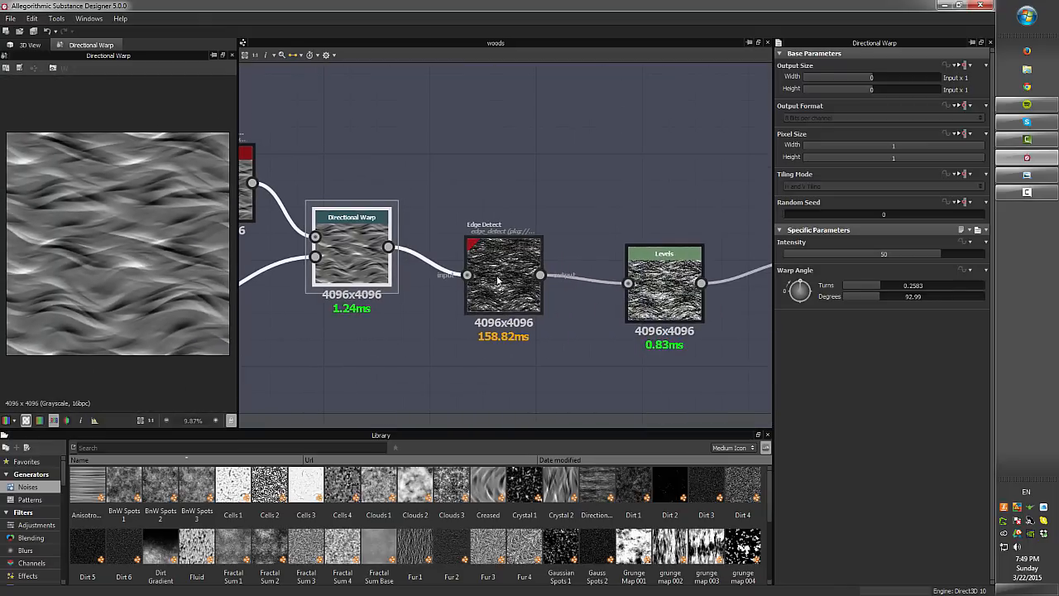
double_click(463, 319)
scroll(131, 257, "up", 3)
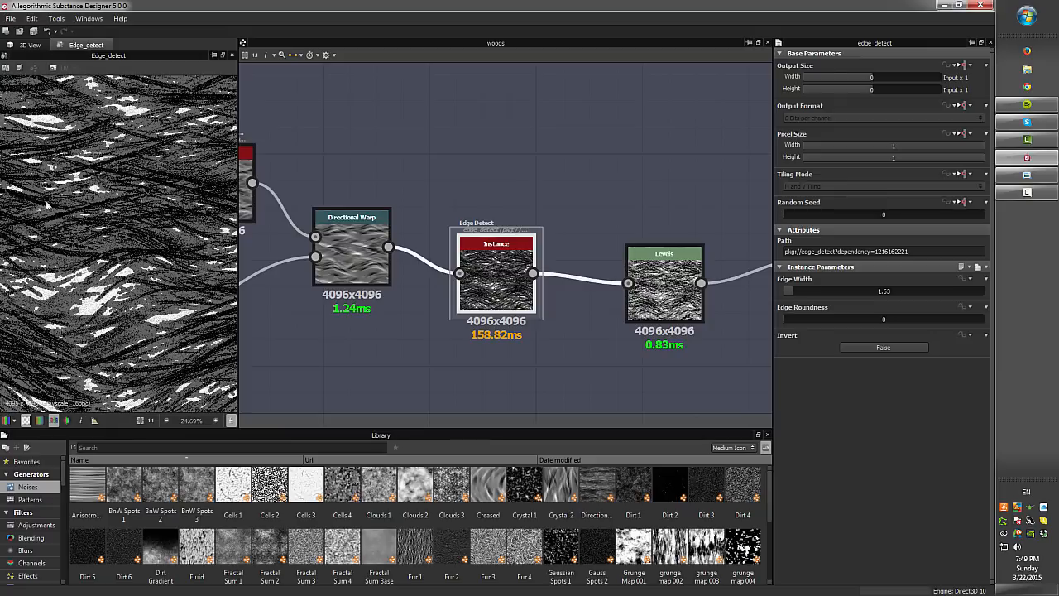
middle_click_drag(720, 281, 534, 272)
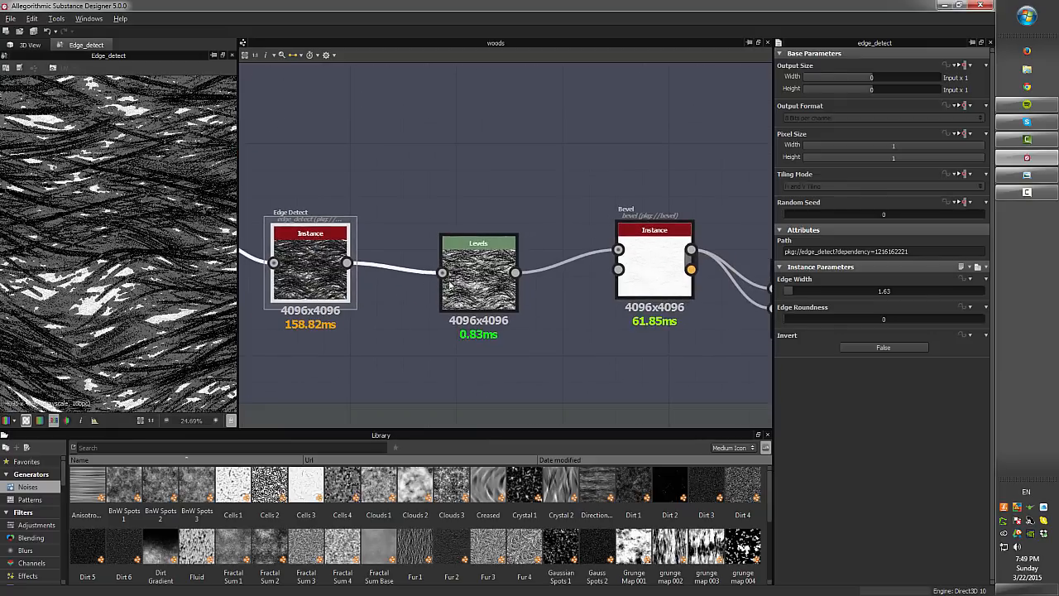
double_click(490, 276)
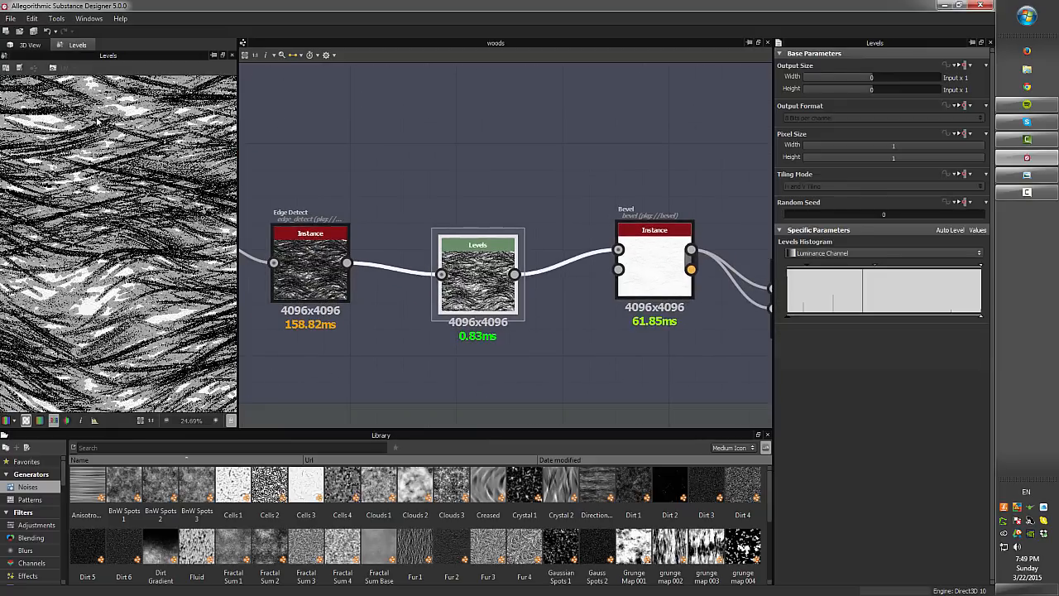
scroll(153, 224, "down", 2)
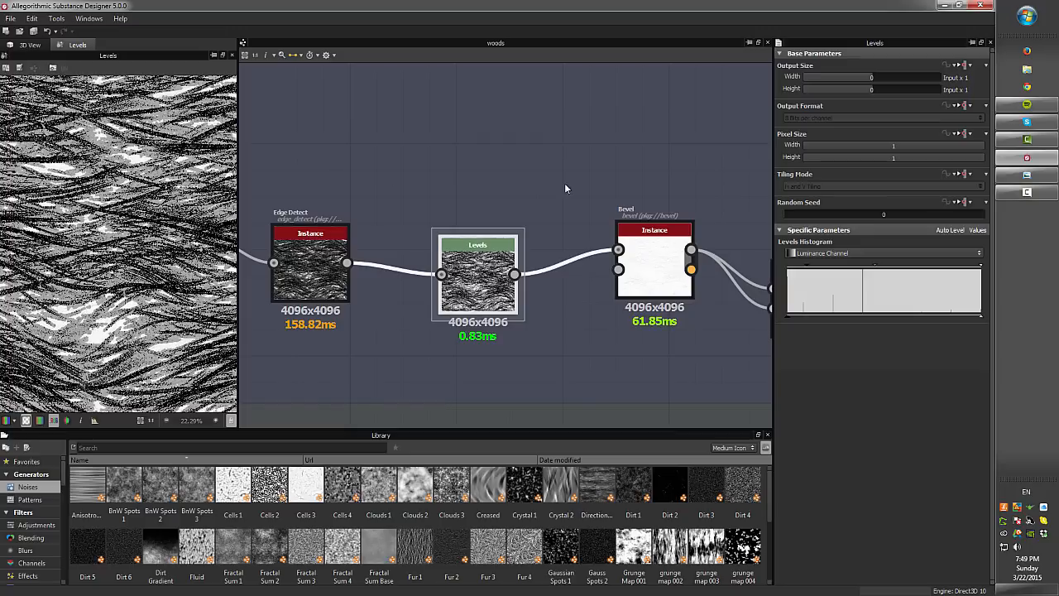
Preview the Bevel node's height output and examine its fine lines up close, checking the Distance and Smoothing settings
middle_click_drag(623, 257, 398, 237)
double_click(425, 243)
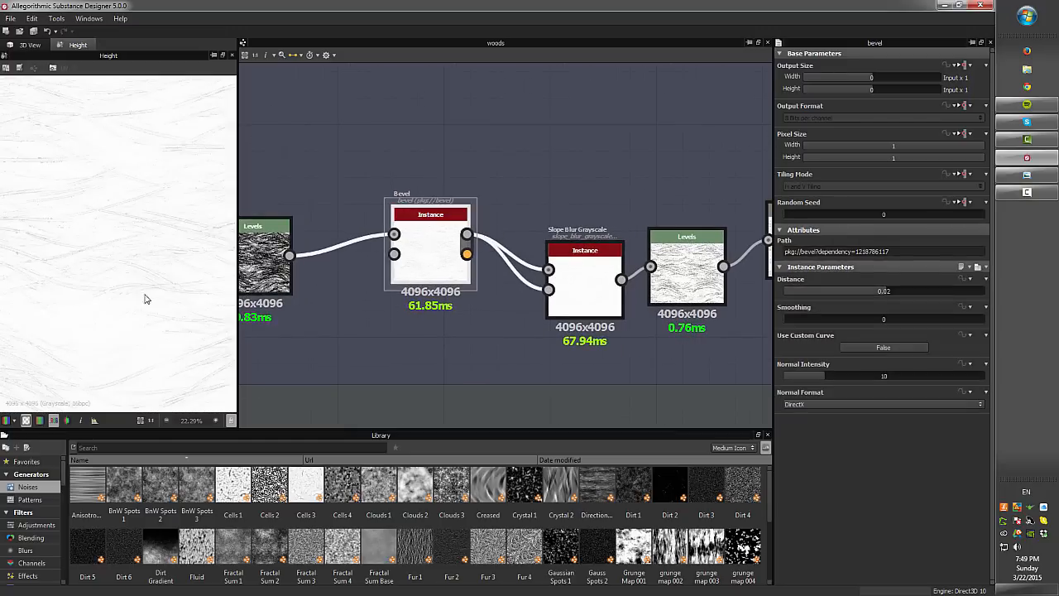
scroll(154, 231, "up", 5)
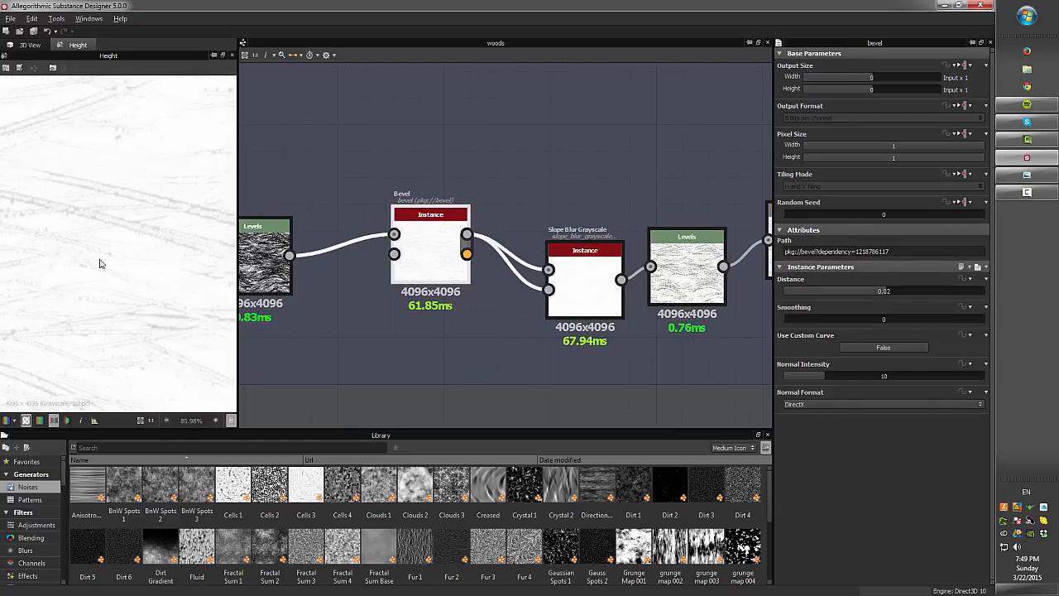
scroll(124, 236, "down", 2)
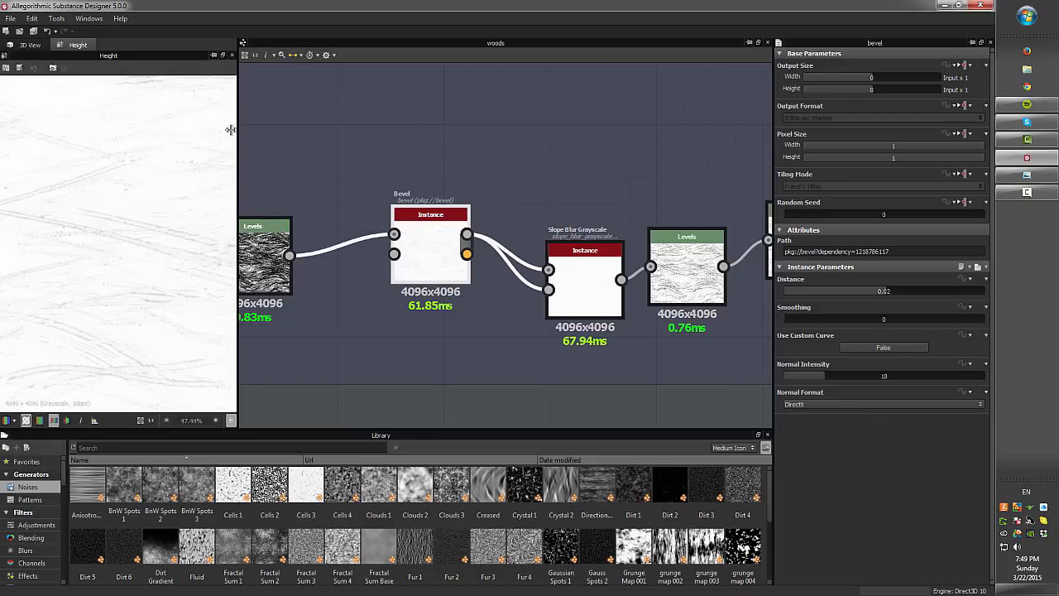
middle_click_drag(104, 207, 191, 248)
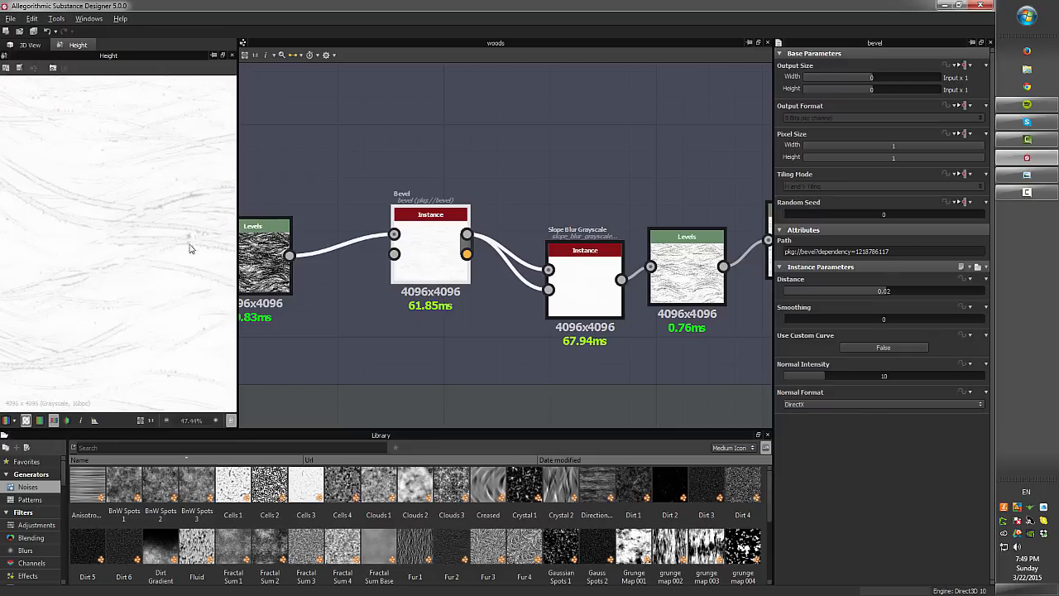
middle_click_drag(134, 325, 220, 286)
scroll(131, 260, "down", 2)
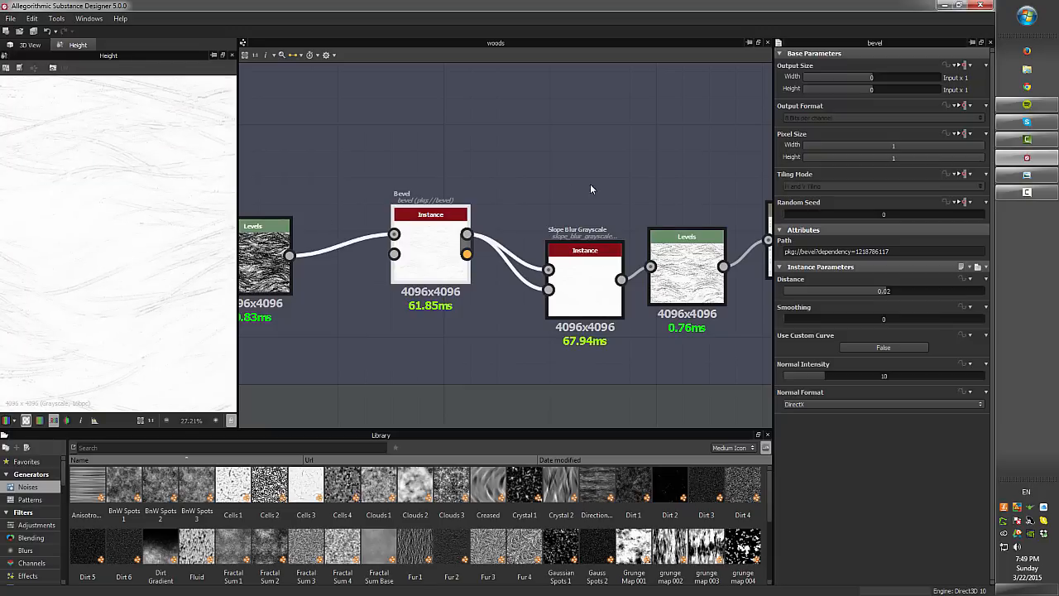
Line up the first Slope Blur Grayscale node with the Bevel node and preview it, checking its Samples and Intensity
middle_click_drag(591, 187, 436, 156)
left_click_drag(432, 239, 423, 217)
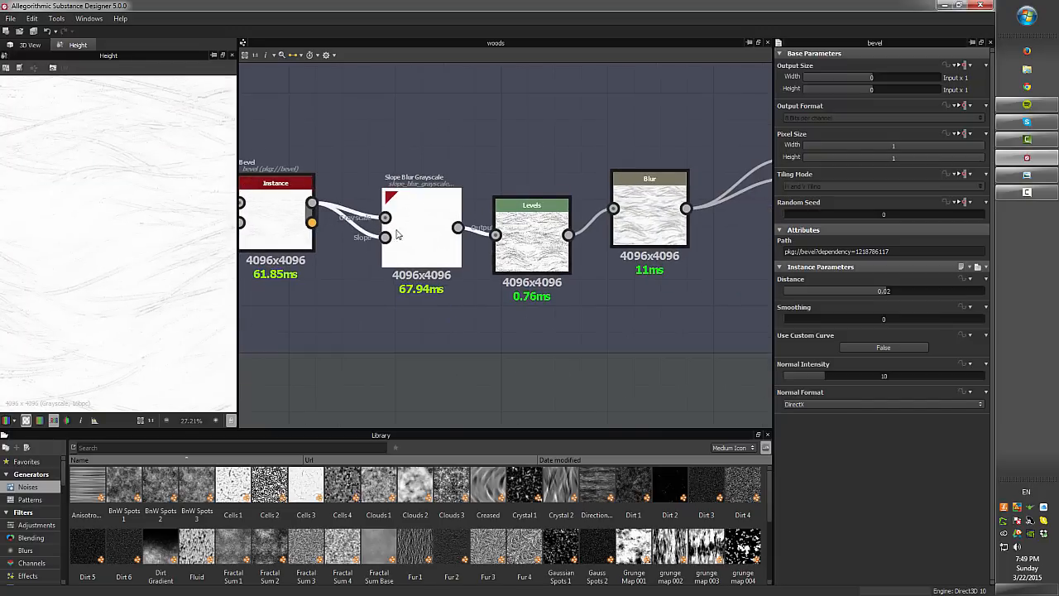
left_click_drag(300, 222, 301, 236)
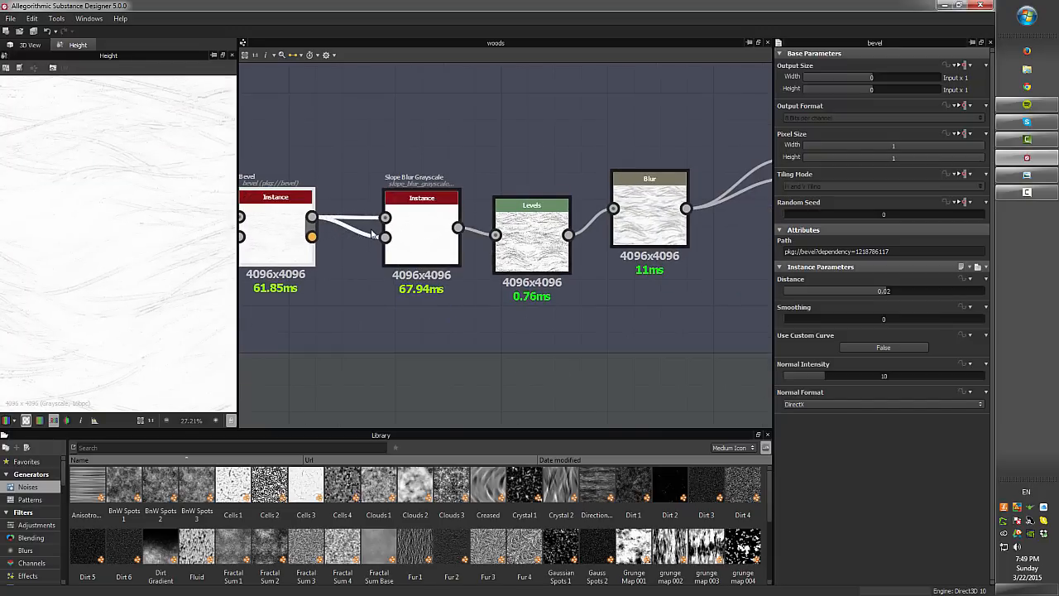
double_click(436, 249)
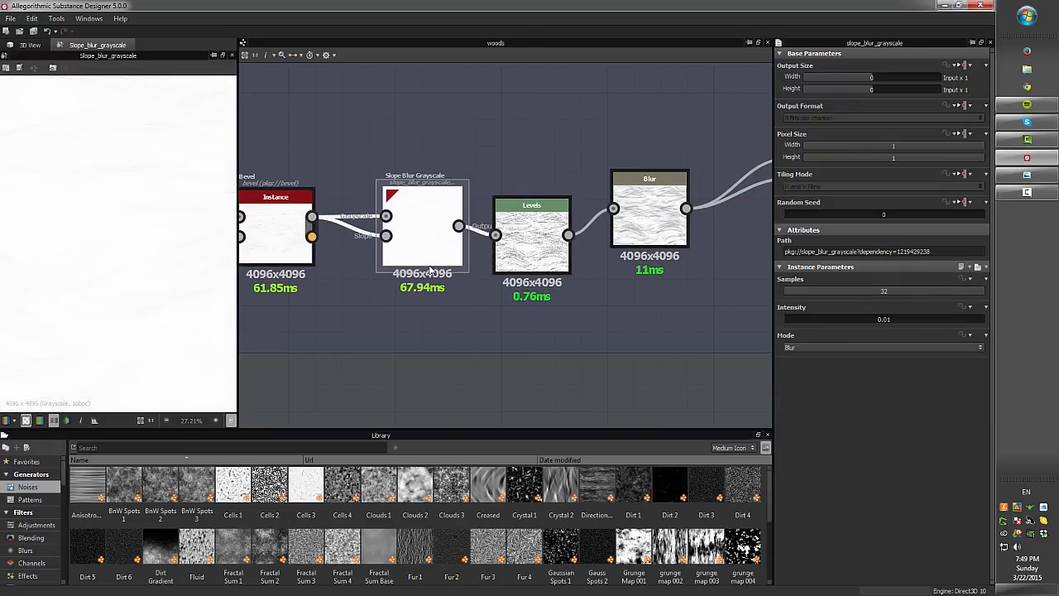
Compare the Bevel output with the first Slope Blur Grayscale output up close to judge the effect of the slope blur
middle_click_drag(406, 129, 506, 149)
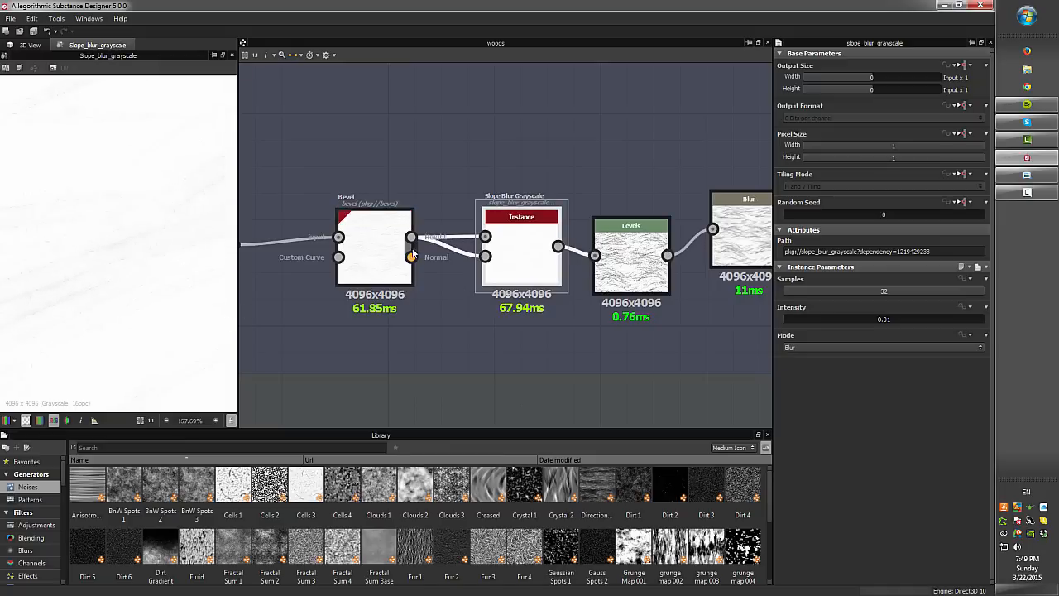
double_click(376, 249)
left_click(526, 258)
double_click(526, 262)
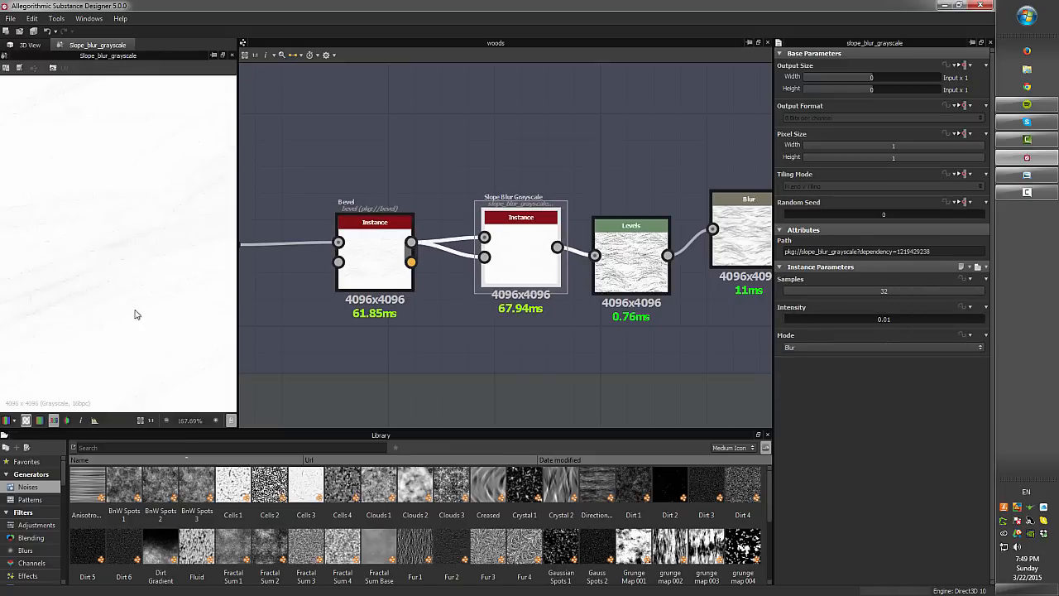
scroll(157, 183, "up", 5)
double_click(386, 264)
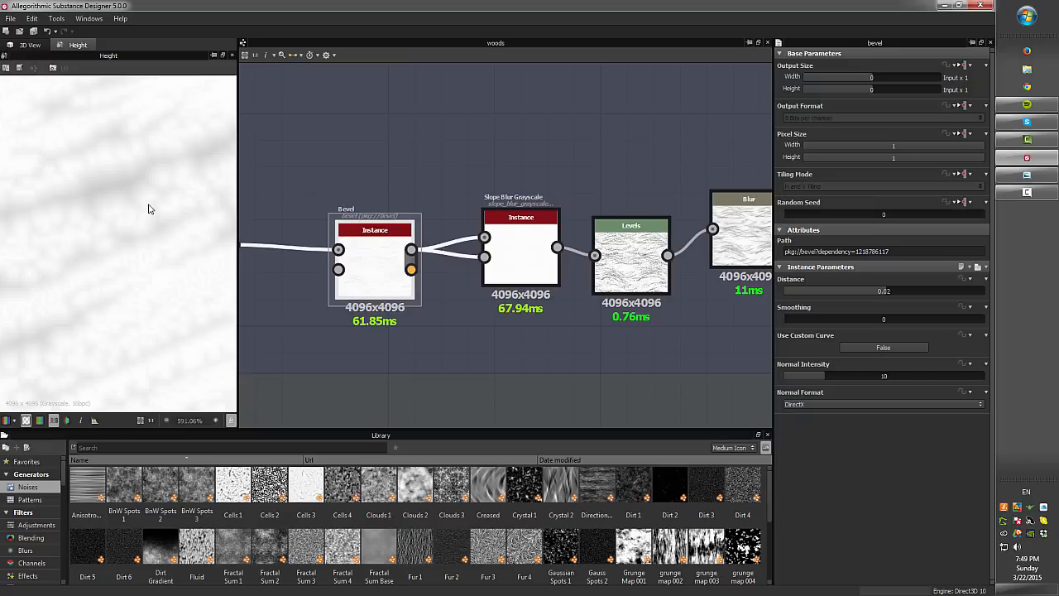
double_click(513, 258)
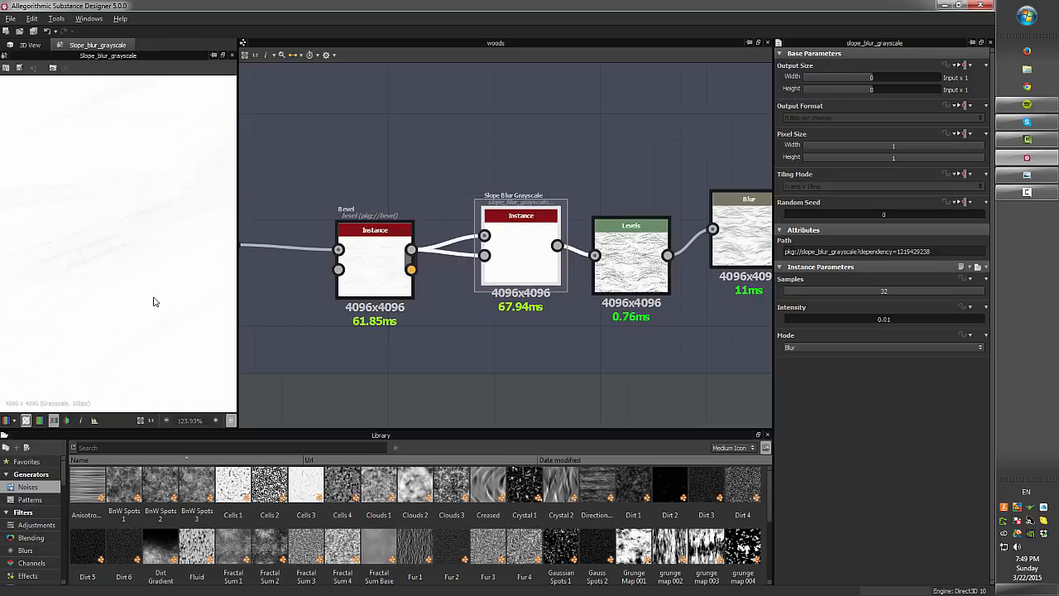
scroll(153, 301, "up", 4)
Preview the Levels node after the first slope blur and the Blur node that softens its lines
double_click(630, 261)
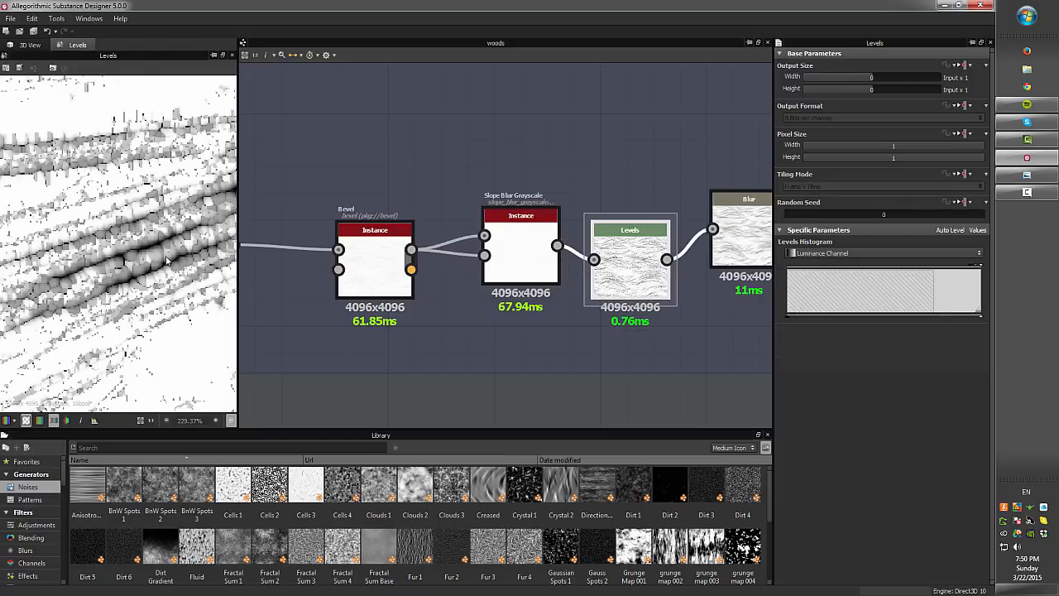
middle_click_drag(119, 275, 60, 286)
scroll(145, 264, "down", 12)
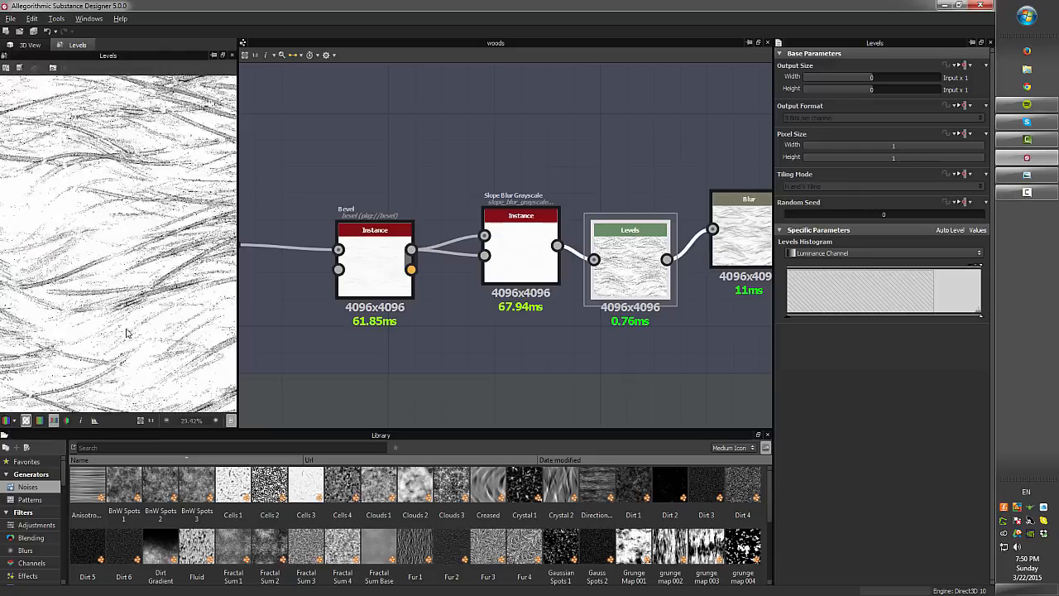
middle_click_drag(594, 259, 323, 267)
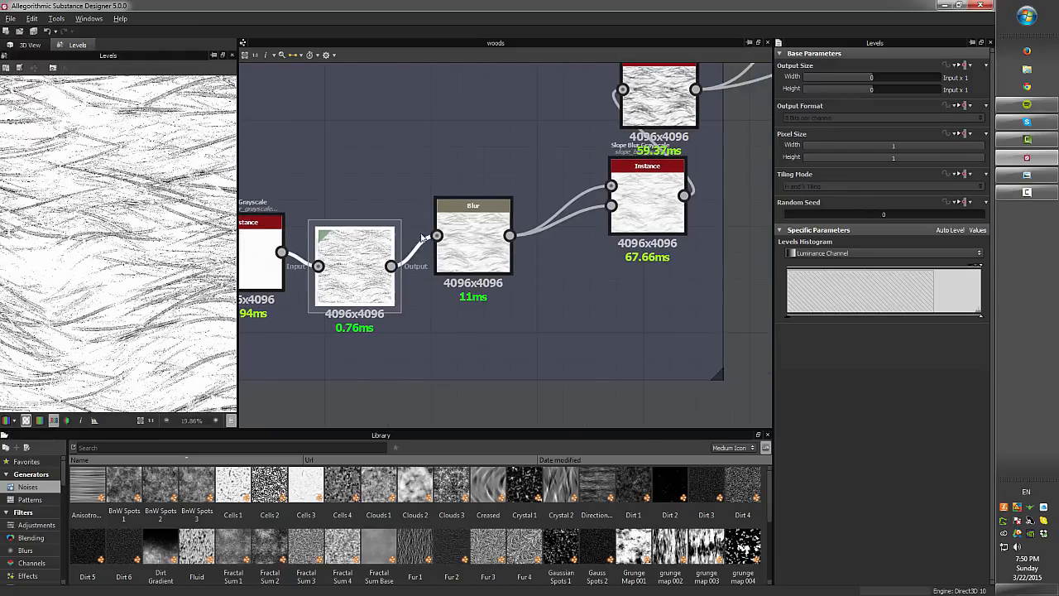
double_click(470, 248)
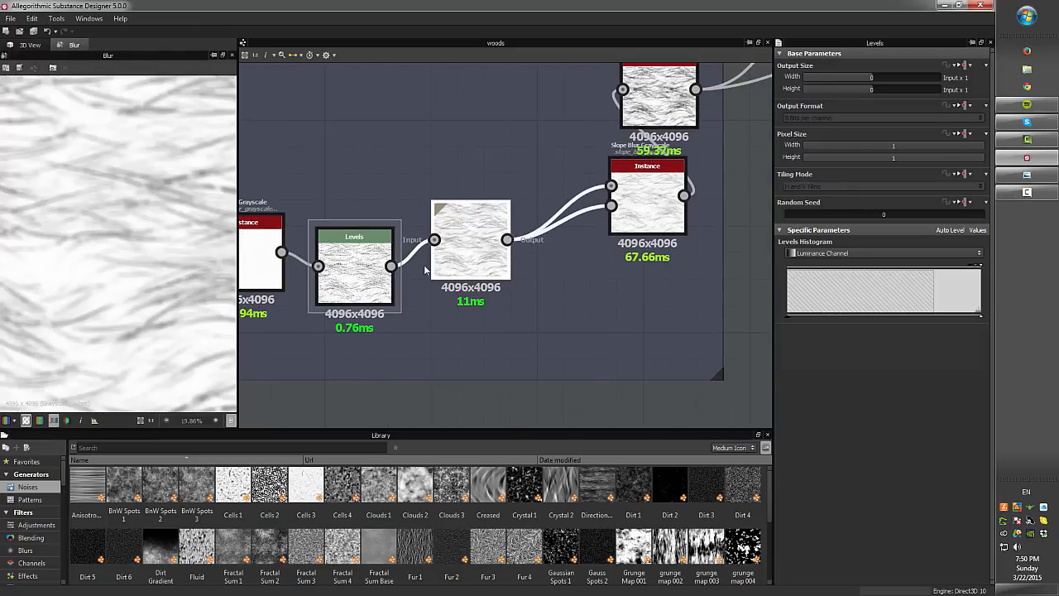
Preview the second Slope Blur Grayscale node after the Blur and examine its wrinkle pattern at several zoom levels, checking its Intensity
double_click(647, 207)
middle_click_drag(382, 229, 298, 273)
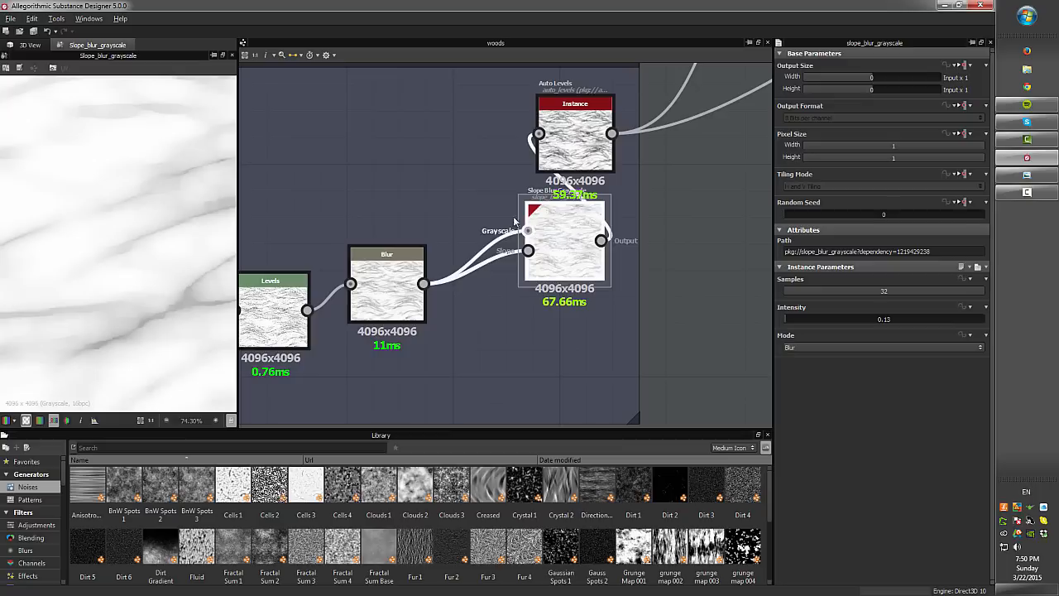
scroll(146, 248, "down", 3)
middle_click_drag(147, 248, 127, 339)
scroll(147, 296, "down", 6)
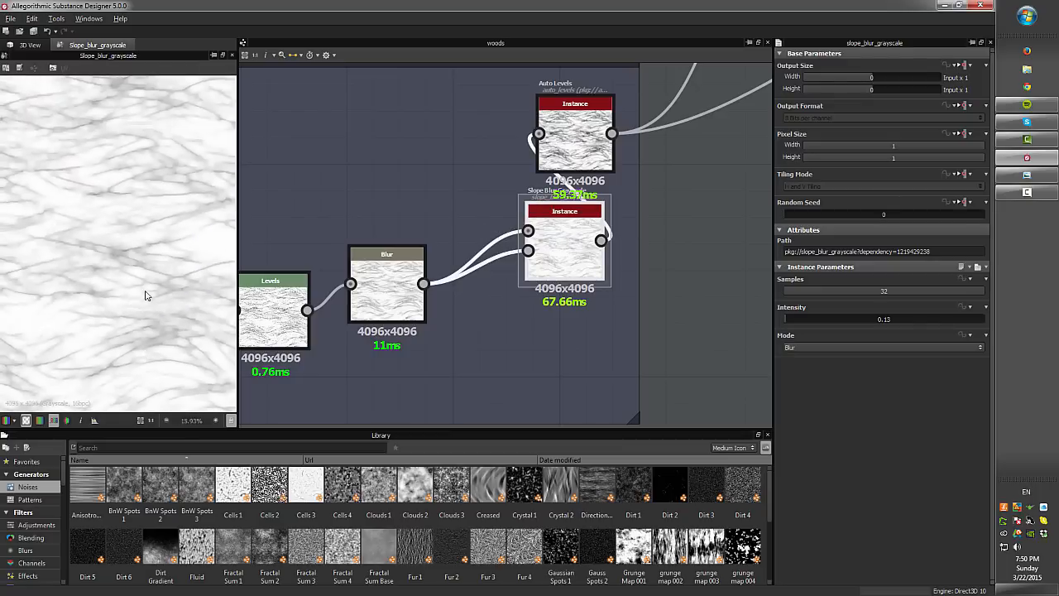
scroll(130, 205, "up", 4)
scroll(129, 205, "up", 2)
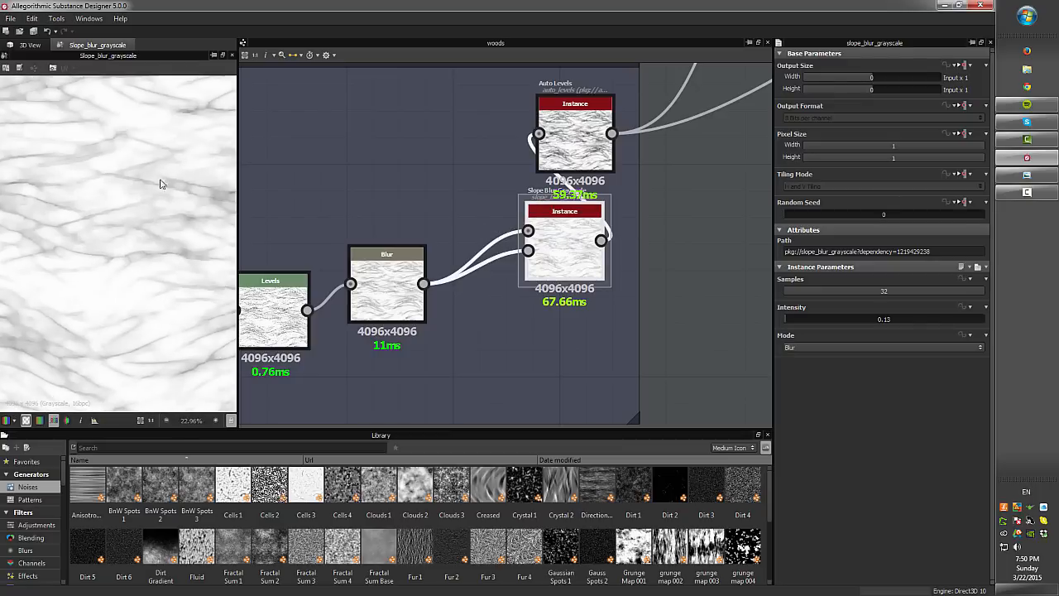
middle_click_drag(161, 183, 134, 243)
Rearrange the Levels and Blur nodes between the two slope blurs, moving both up and the Blur closer to the second one
middle_click_drag(386, 306, 499, 269)
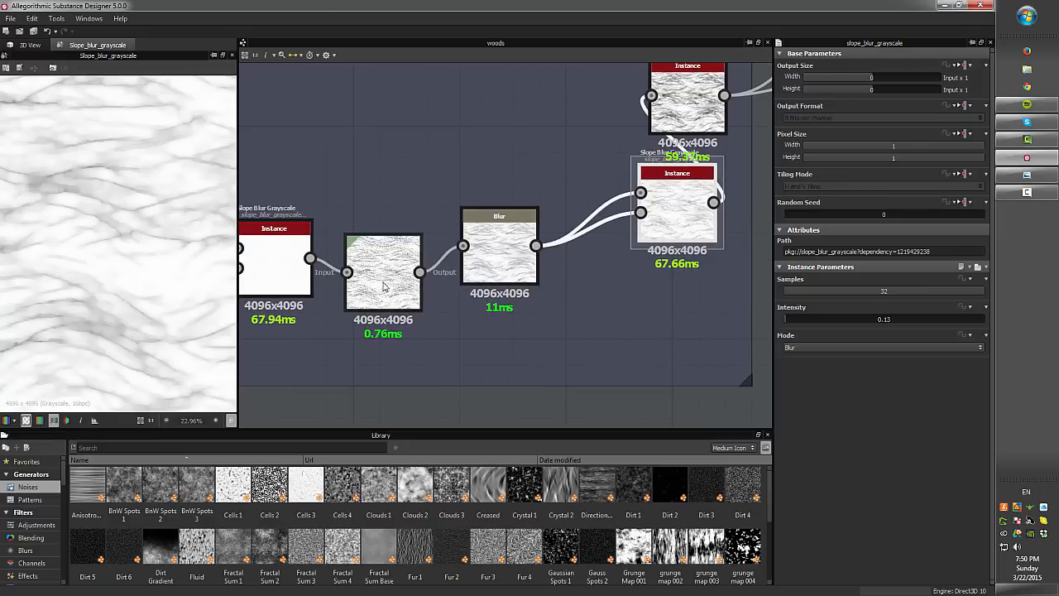
left_click_drag(383, 286, 393, 260)
left_click_drag(497, 256, 533, 235)
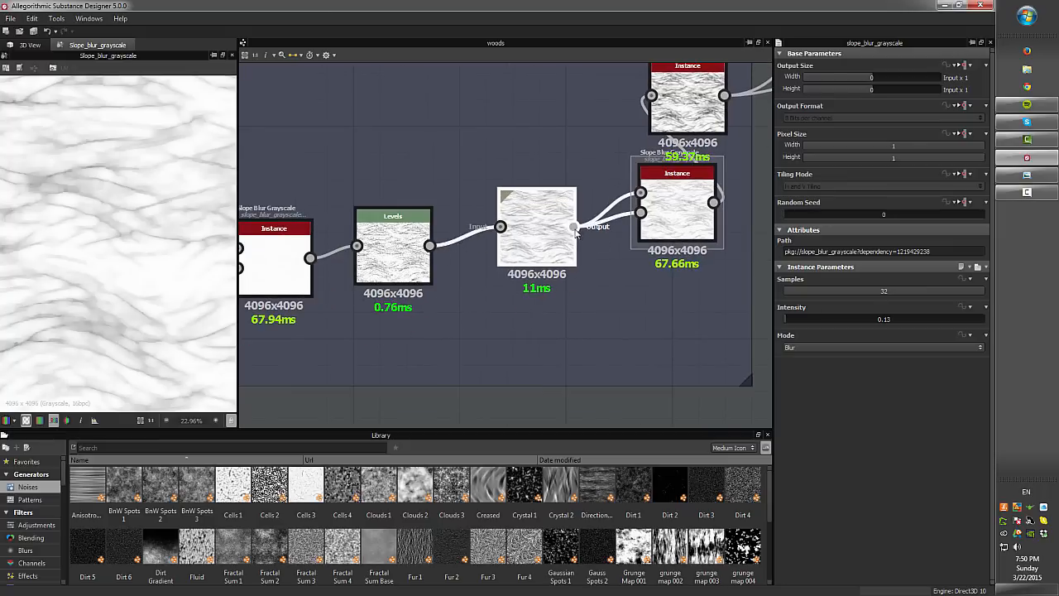
Preview the chain again from the first Slope Blur Grayscale through Levels and Blur to the second slope blur, comparing each stage
scroll(577, 234, "down", 2)
left_click(273, 279)
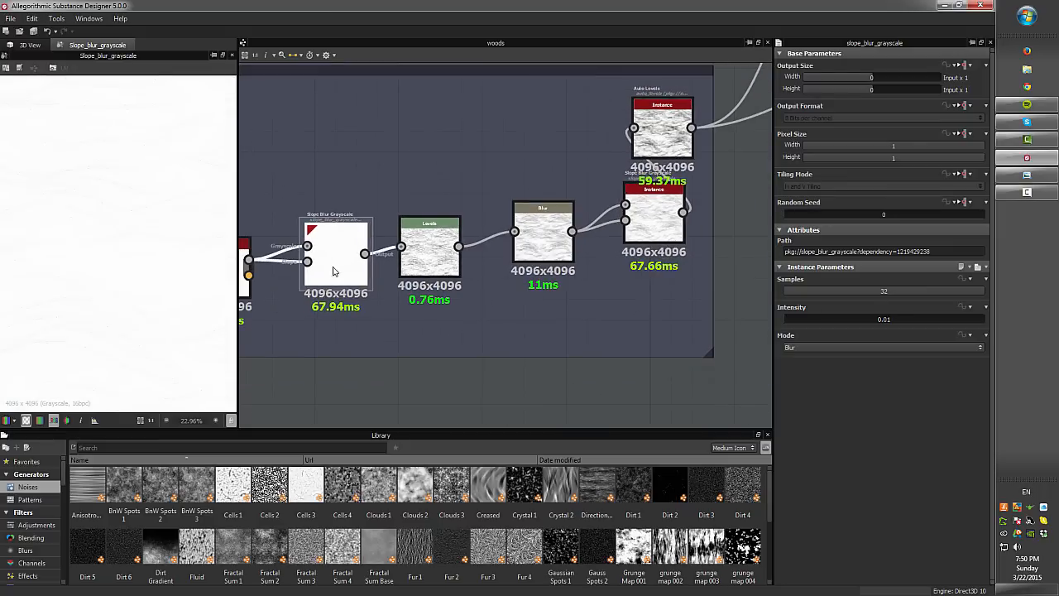
double_click(439, 253)
double_click(556, 242)
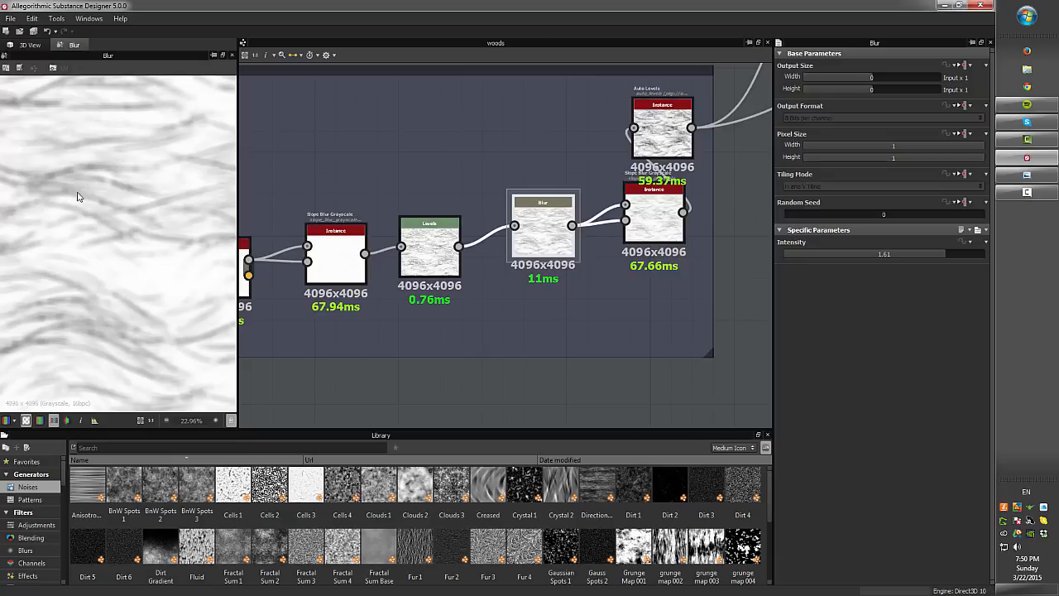
left_click(671, 220)
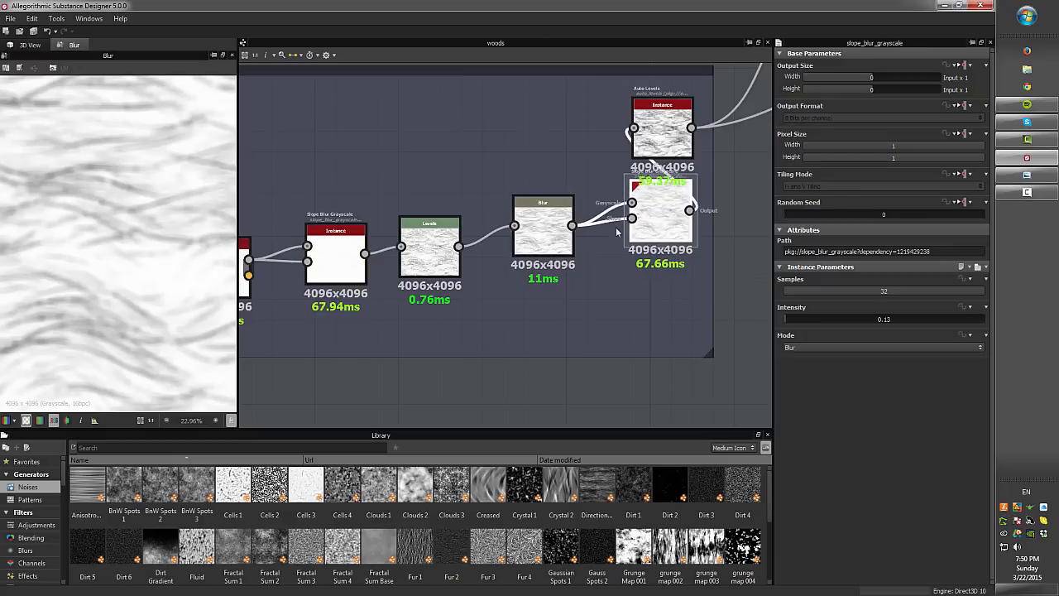
double_click(677, 222)
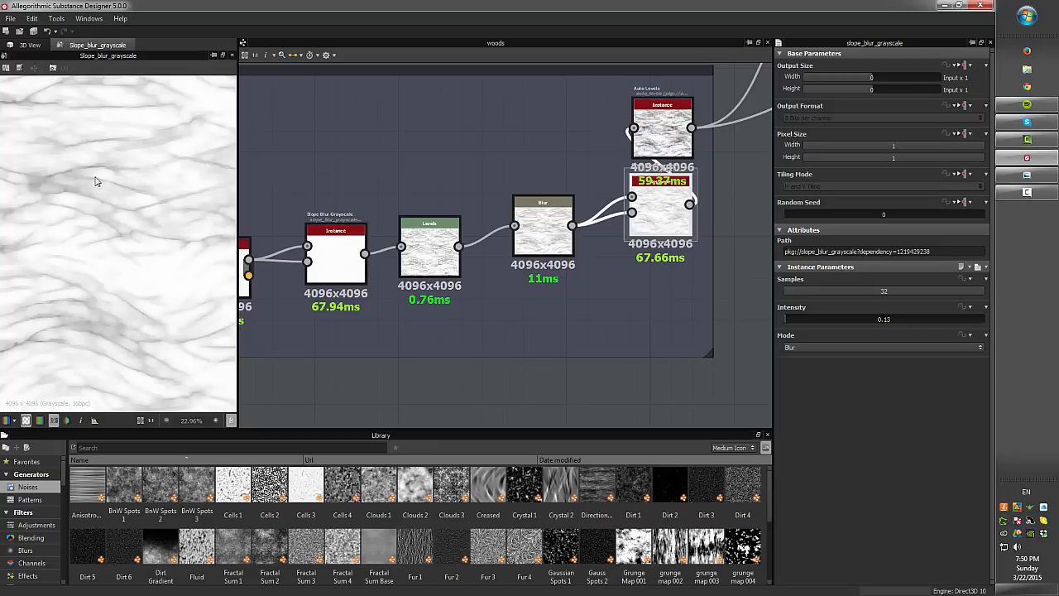
scroll(162, 298, "up", 3)
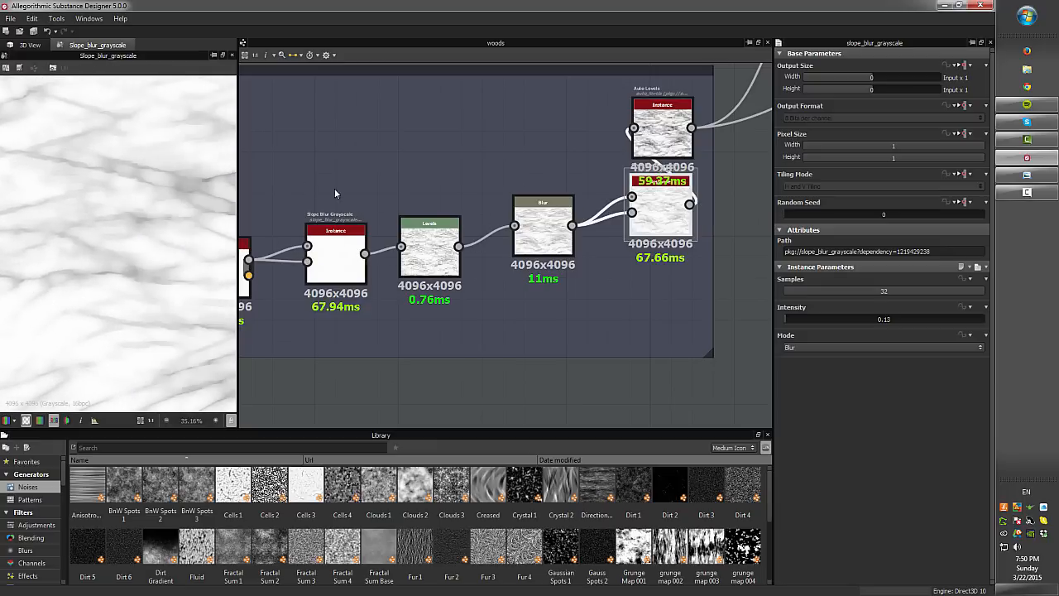
scroll(163, 210, "down", 3)
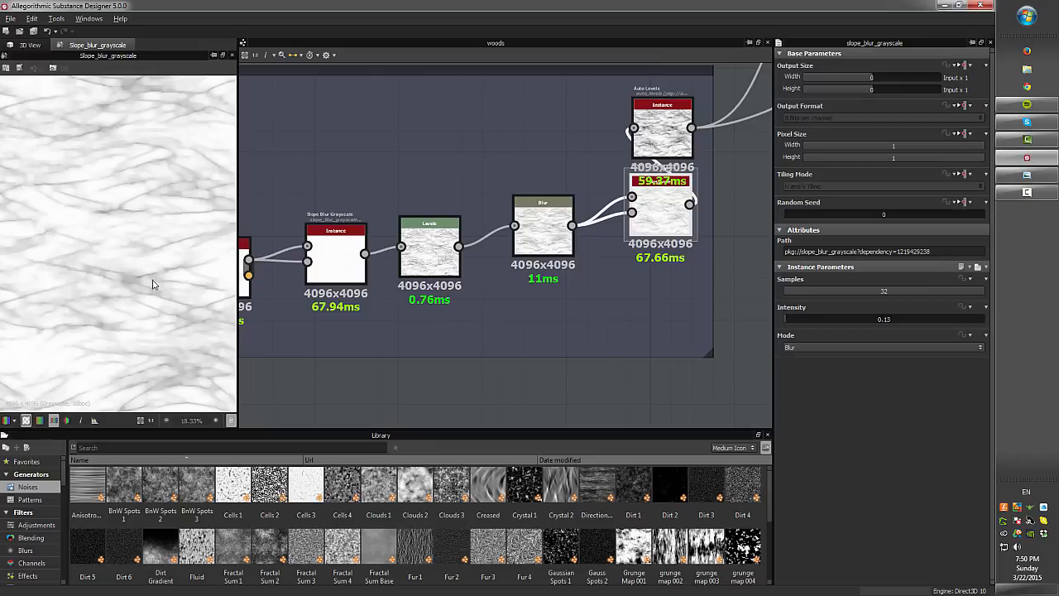
Preview the Auto Levels node that ends the wrinkles chain, examine its contrast and follow its output to the Blend nodes
middle_click_drag(579, 188, 399, 294)
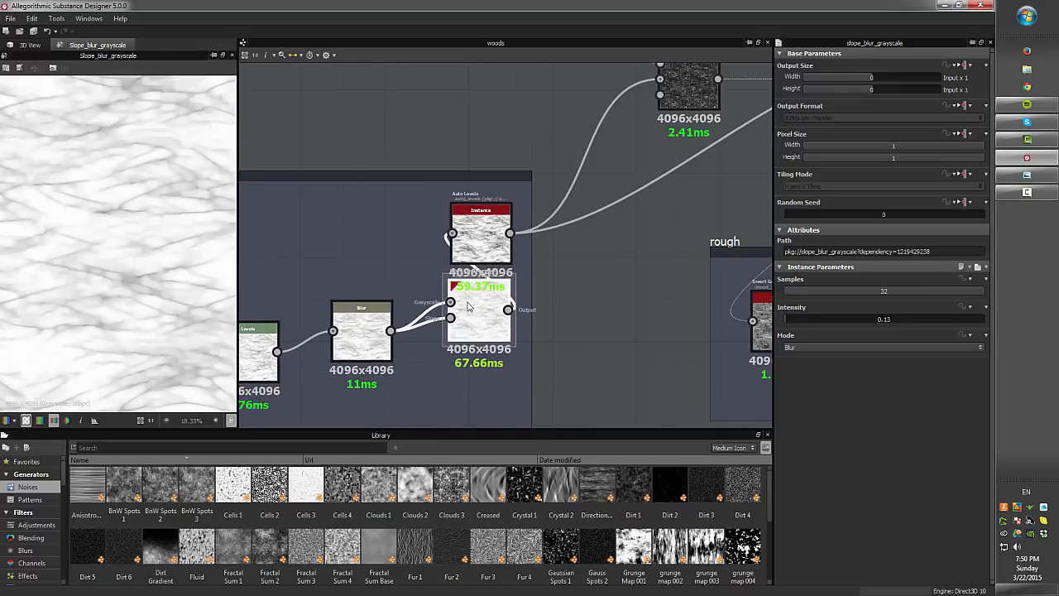
double_click(483, 240)
scroll(147, 239, "up", 2)
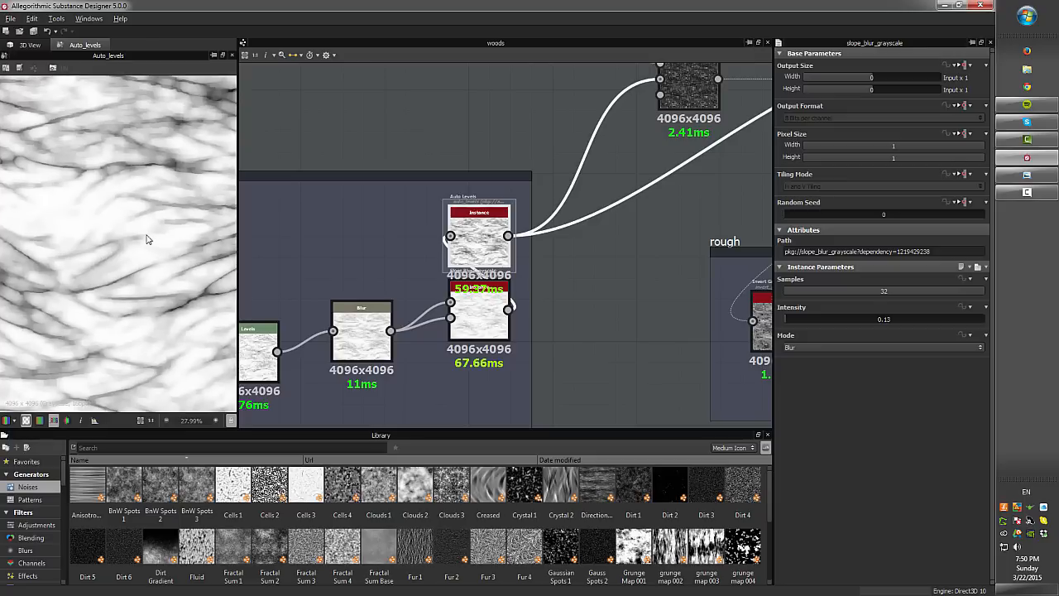
middle_click_drag(127, 224, 94, 293)
scroll(120, 248, "down", 5)
scroll(103, 237, "up", 5)
scroll(615, 139, "down", 2)
middle_click_drag(614, 139, 472, 232)
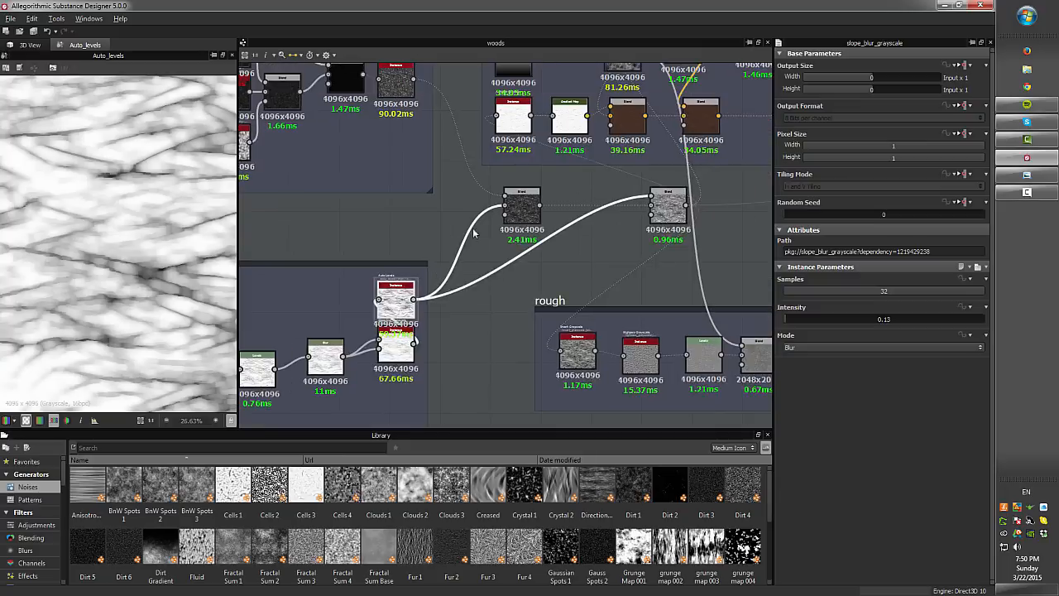
Preview the Multiply Blend node that combines the cell pattern with the wrinkles, and trace both branches feeding it
scroll(470, 235, "up", 3)
double_click(575, 143)
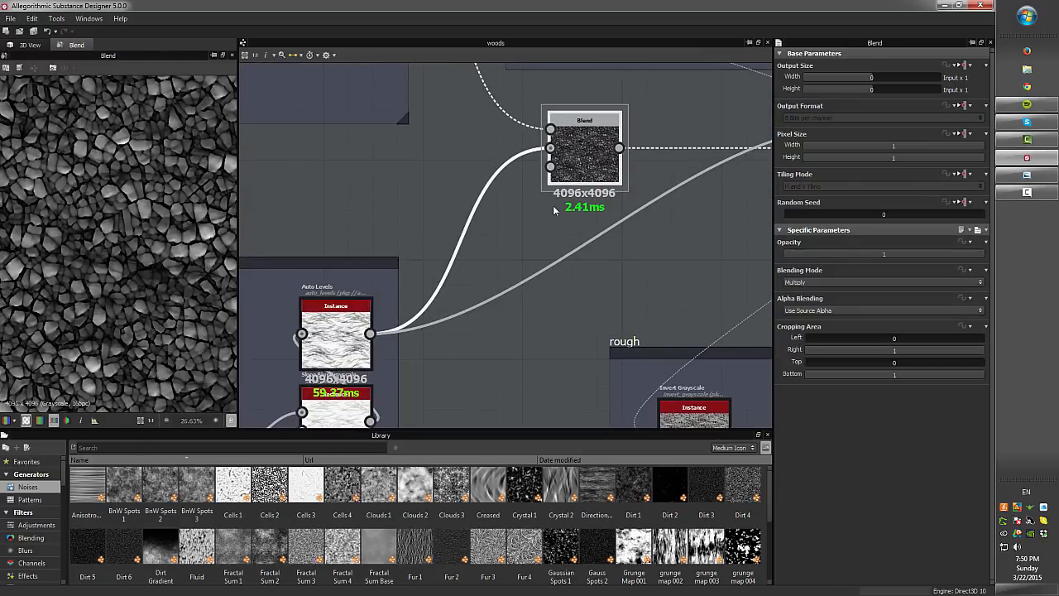
middle_click_drag(467, 196, 524, 359)
scroll(501, 294, "down", 4)
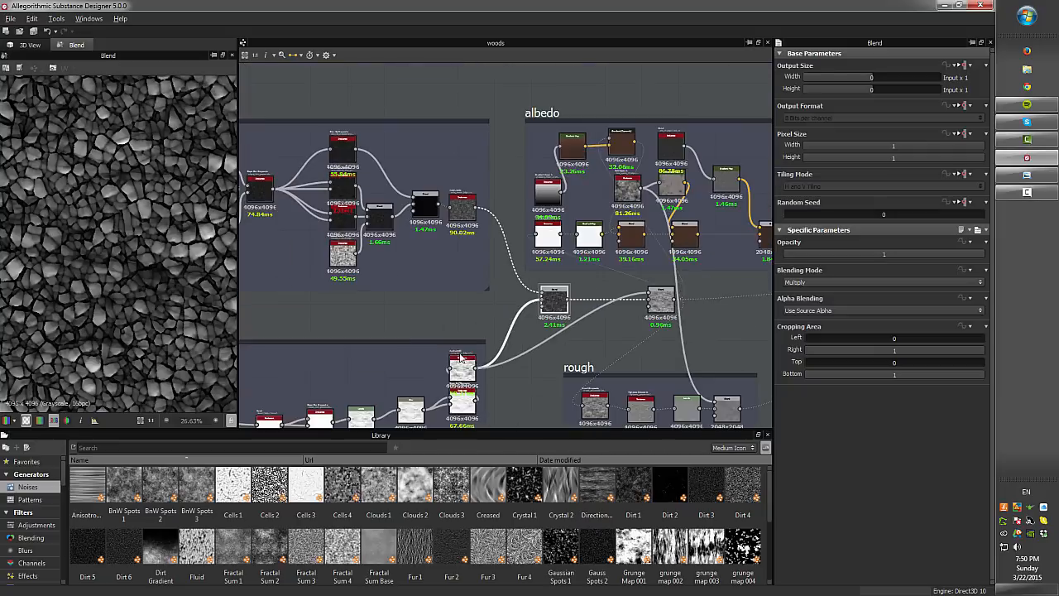
middle_click_drag(331, 336, 583, 346)
middle_click_drag(455, 340, 331, 313)
middle_click_drag(504, 361, 290, 247)
scroll(455, 200, "up", 4)
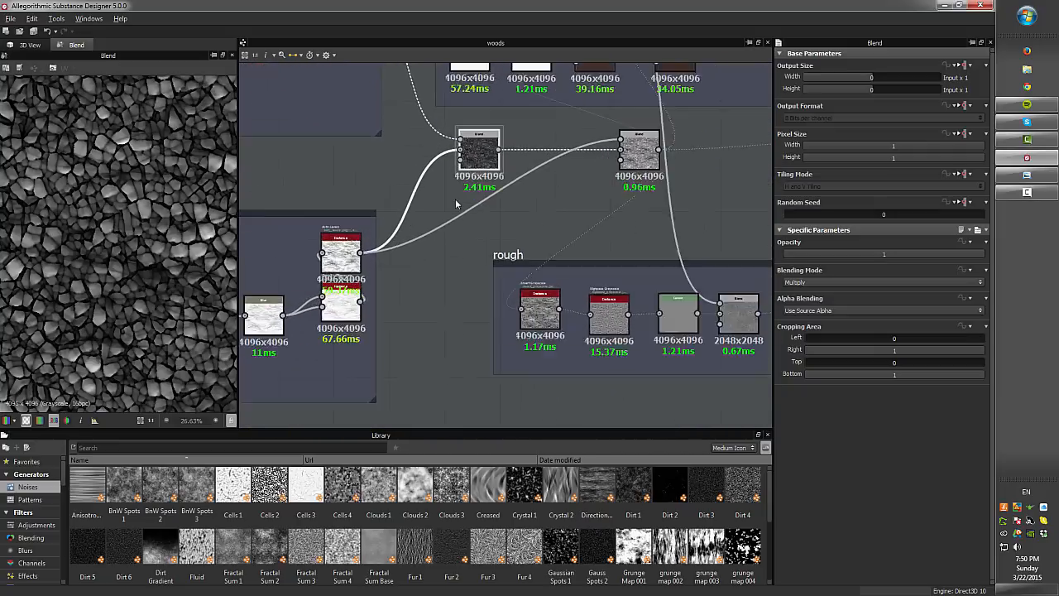
middle_click_drag(458, 219, 450, 302)
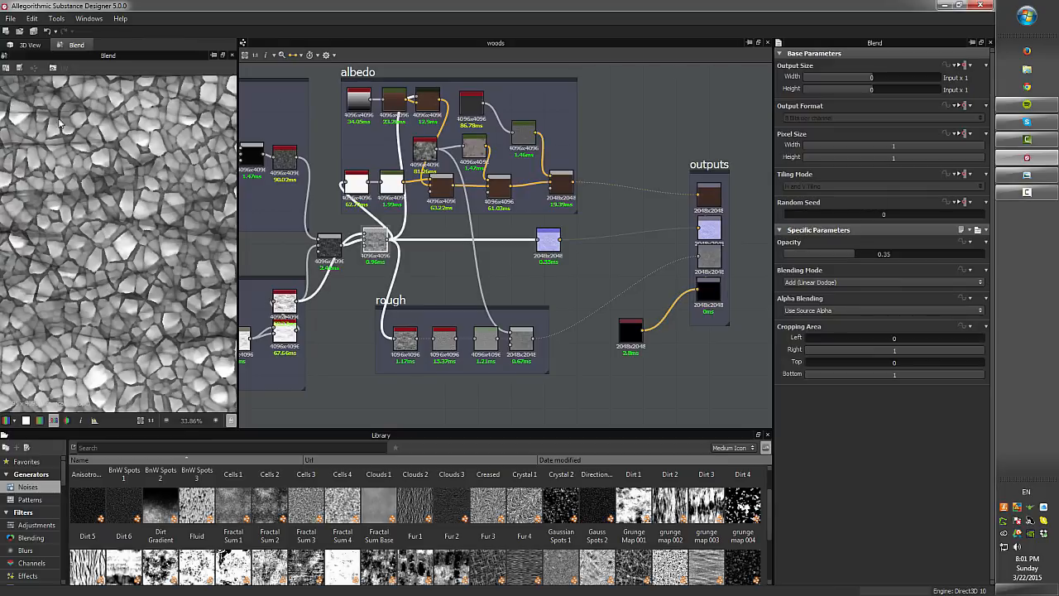
Preview the Normal node in a widened preview area and examine the leather surface in 3D from several angles and distances
double_click(545, 242)
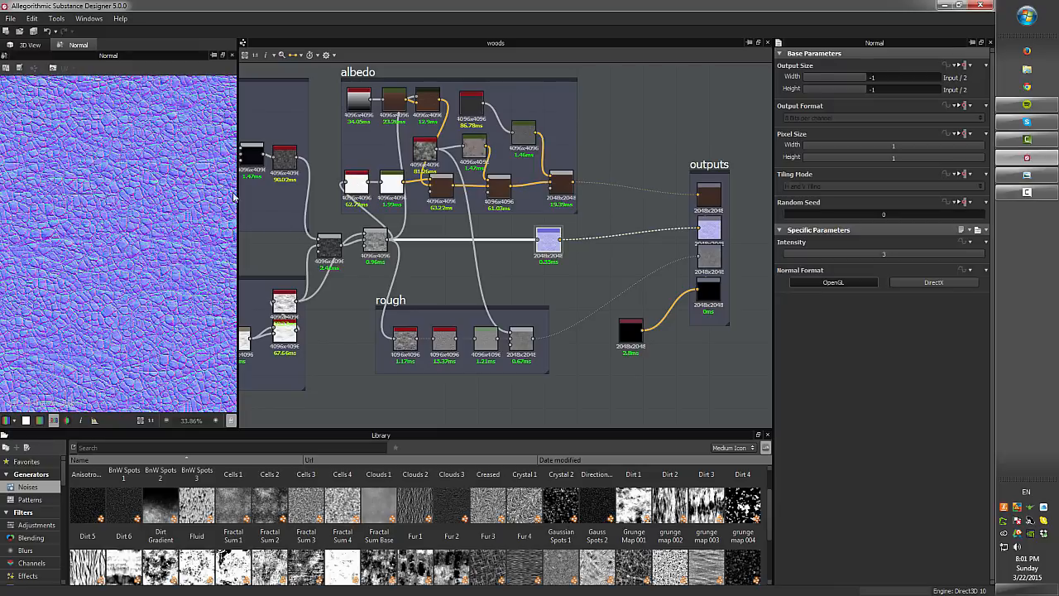
left_click_drag(239, 197, 328, 197)
left_click(29, 45)
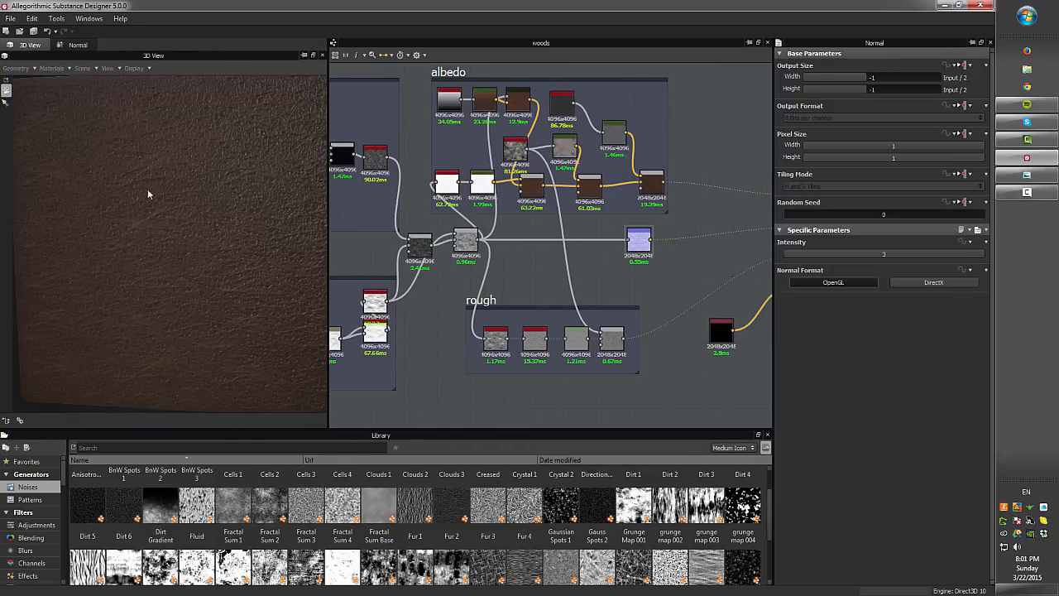
left_click_drag(187, 222, 301, 313)
left_click_drag(308, 340, 187, 210)
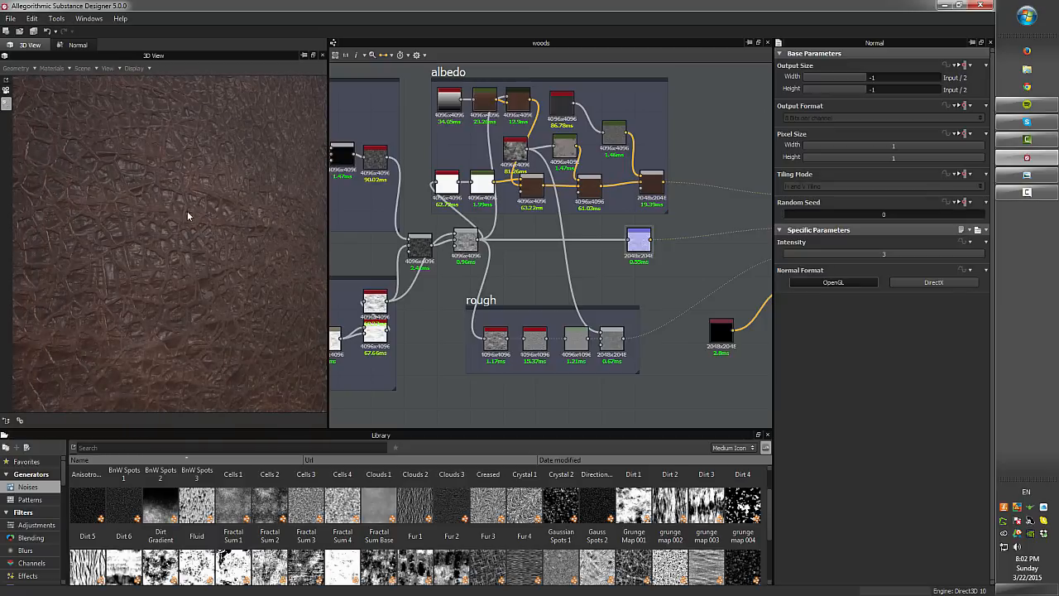
left_click_drag(247, 238, 251, 264)
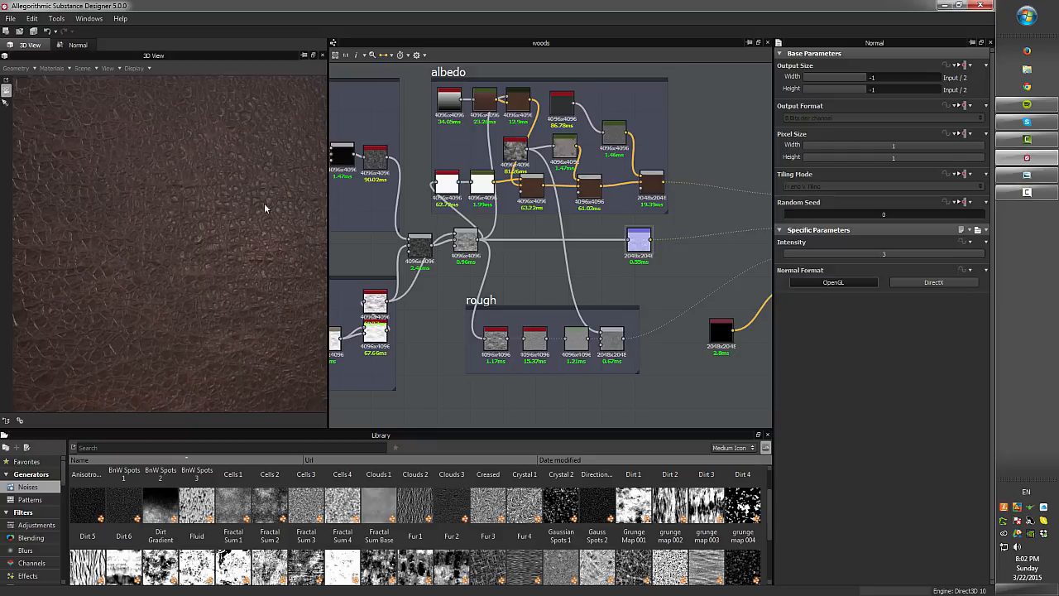
left_click_drag(263, 209, 215, 260)
right_click_drag(216, 258, 175, 270)
right_click_drag(121, 198, 148, 190)
left_click_drag(244, 238, 349, 238)
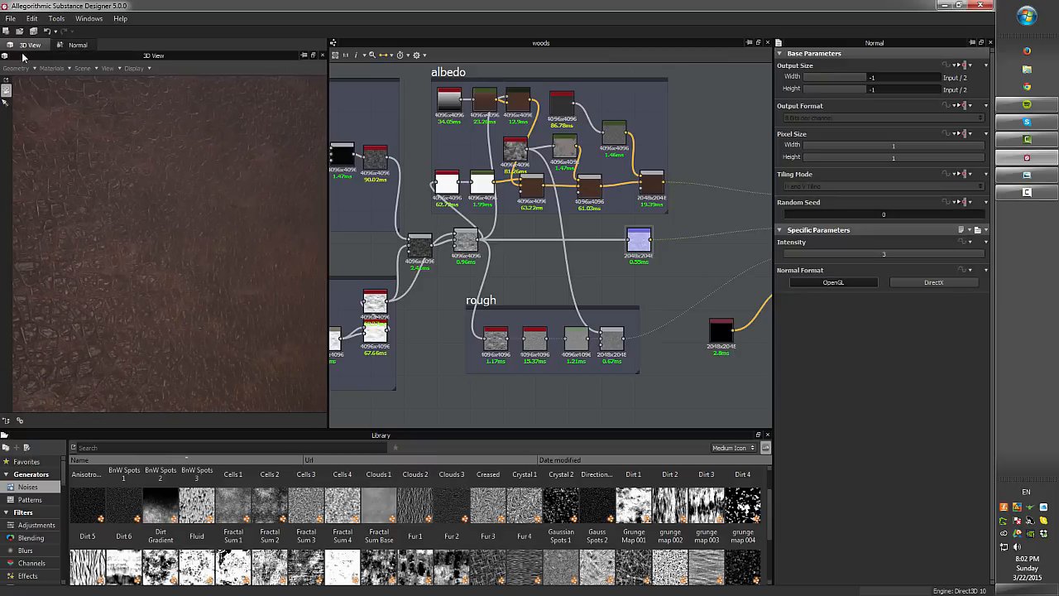
Preview the start of the albedo chain, comparing the linear gradient, its brown Gradient Map and the Gradient (Dynamic) node
left_click(76, 45)
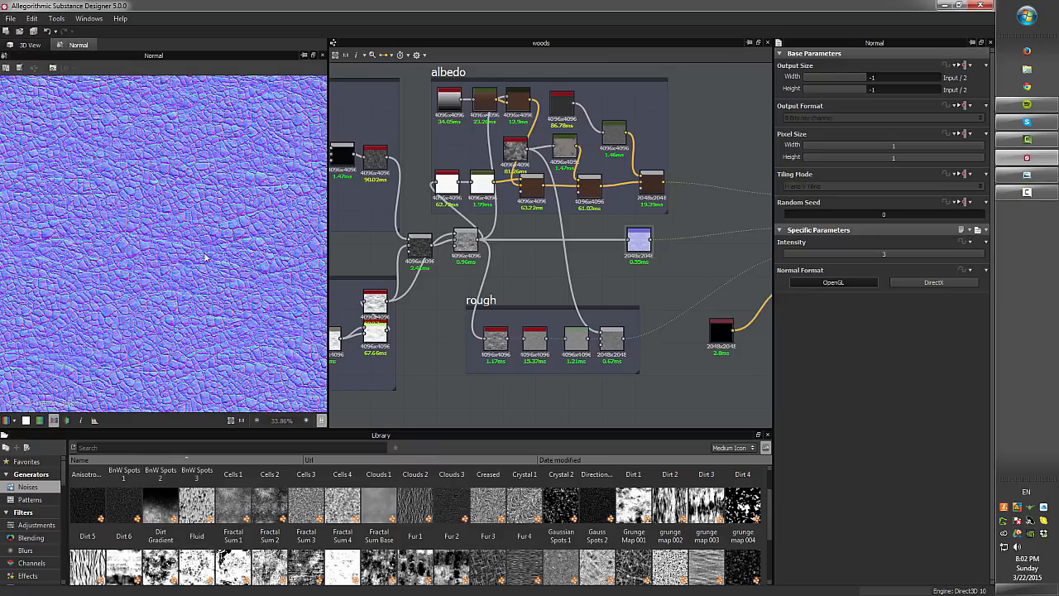
scroll(566, 276, "up", 5)
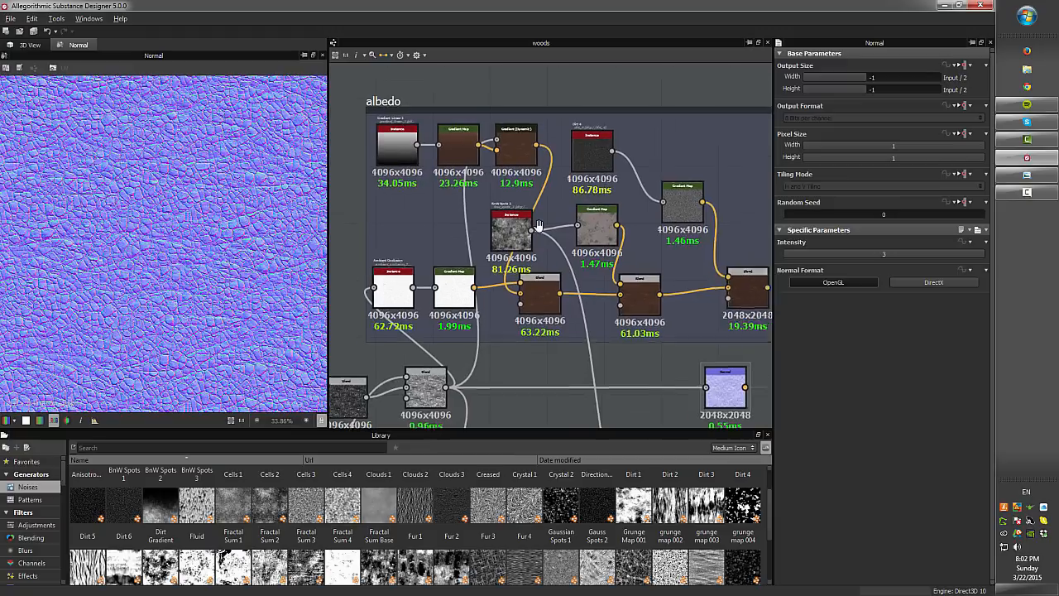
scroll(538, 225, "down", 2)
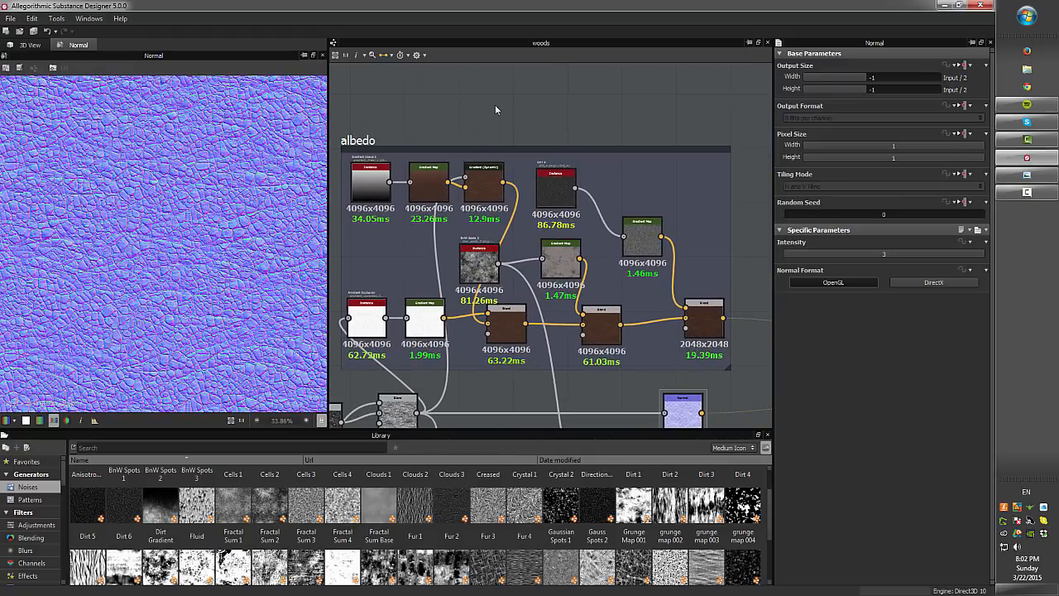
middle_click_drag(492, 114, 502, 109)
double_click(385, 172)
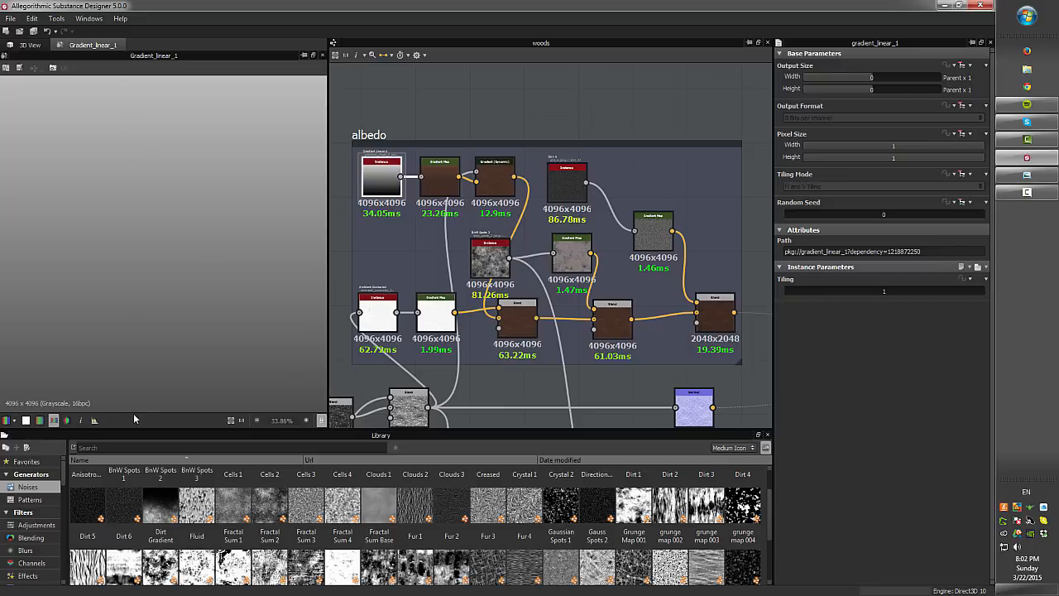
scroll(188, 316, "down", 4)
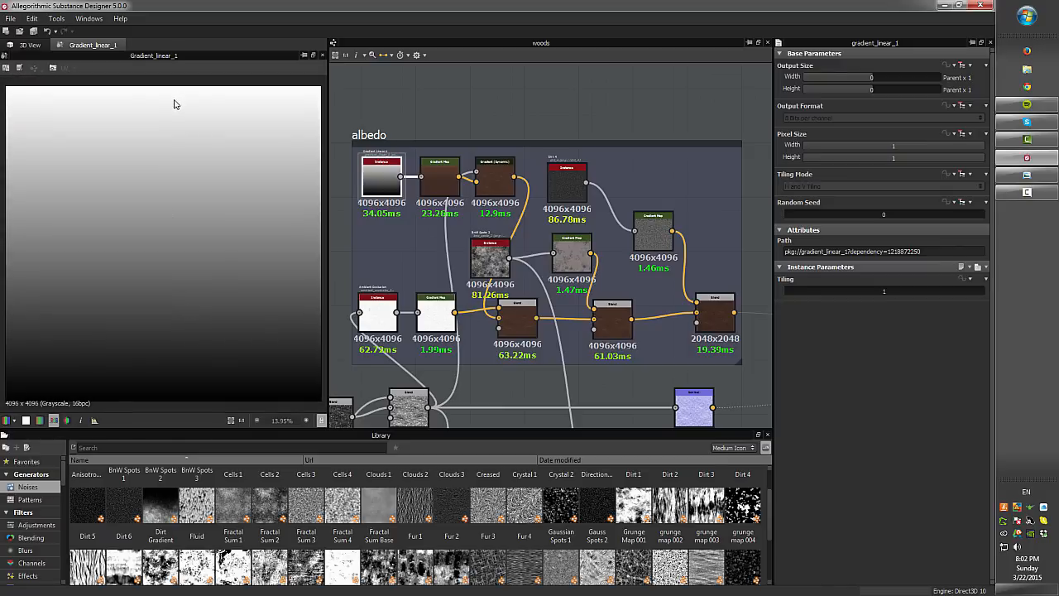
double_click(432, 178)
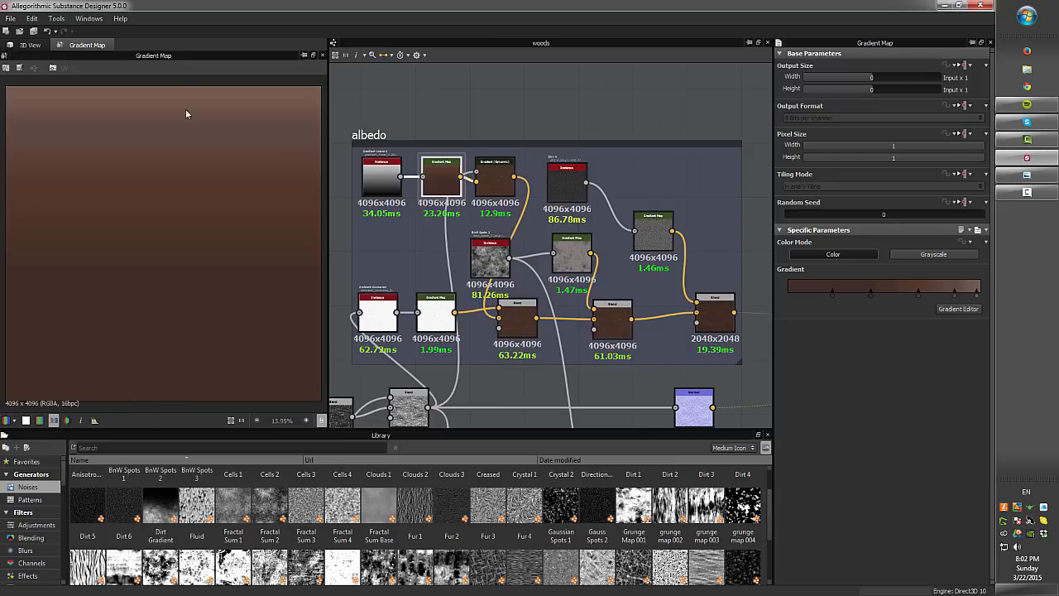
double_click(499, 186)
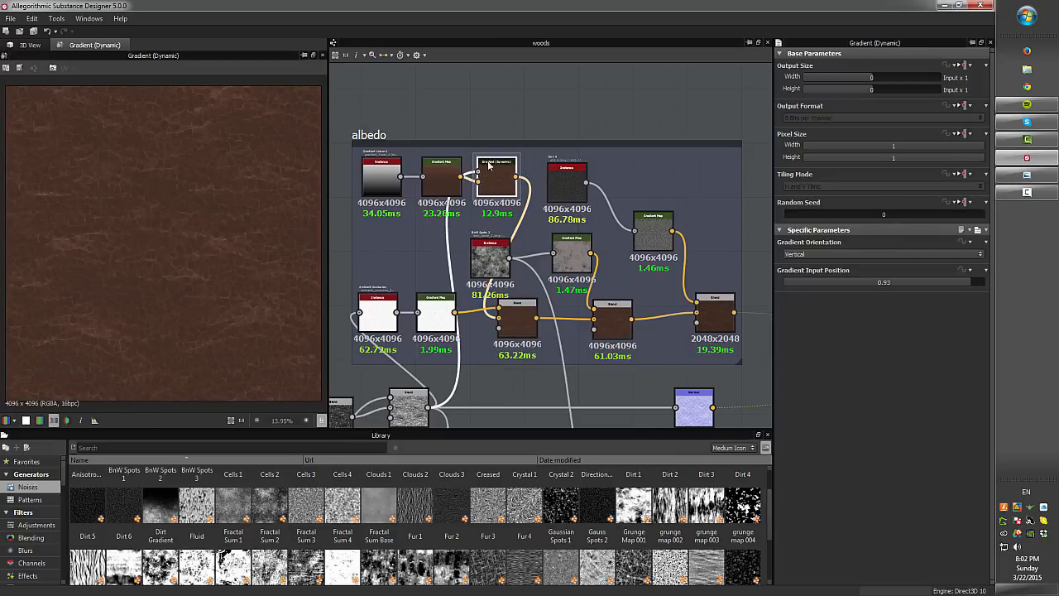
double_click(443, 176)
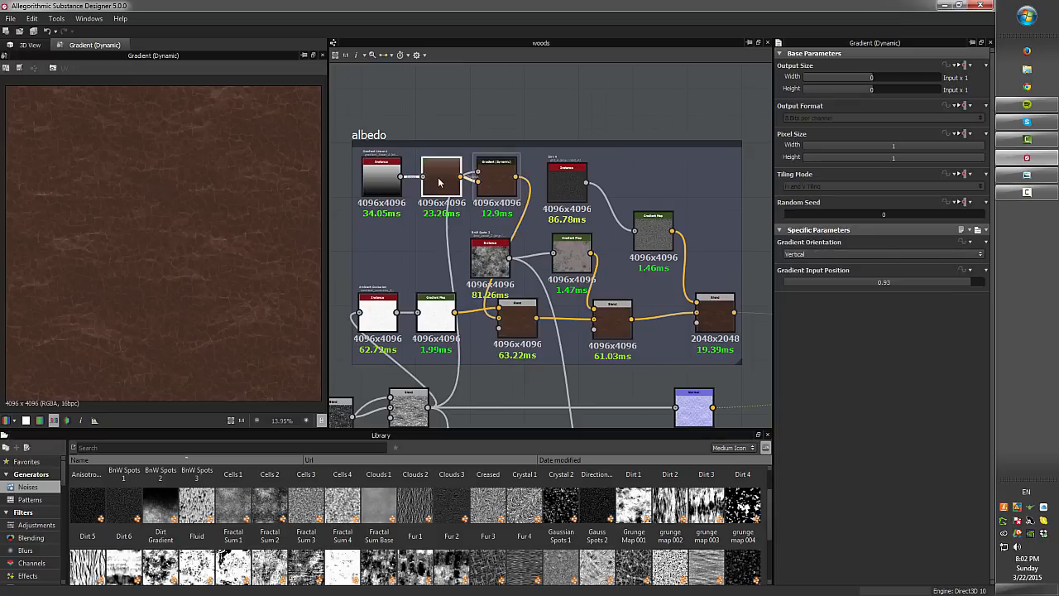
double_click(499, 187)
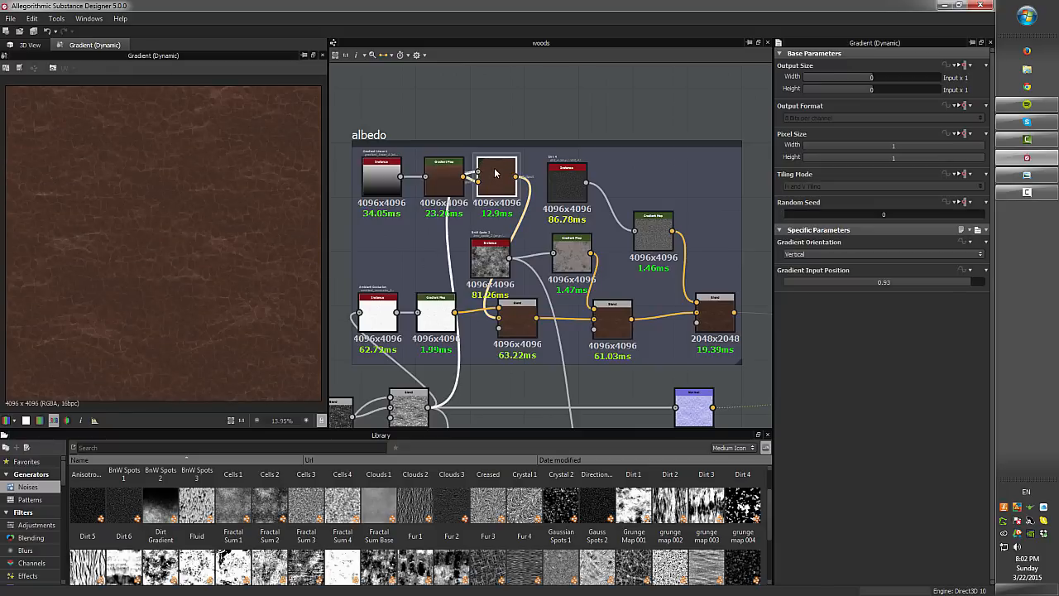
Trace the grayscale input of Gradient (Dynamic) back to the height Blend node and check the settings of both nodes
middle_click_drag(458, 273, 472, 124)
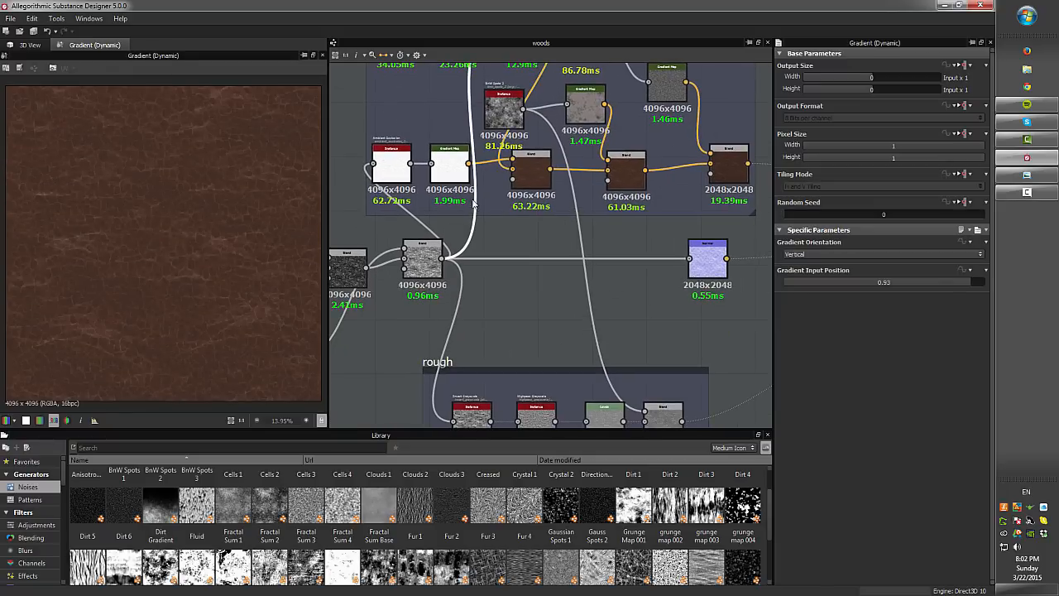
middle_click_drag(474, 203, 445, 298)
left_click(403, 372)
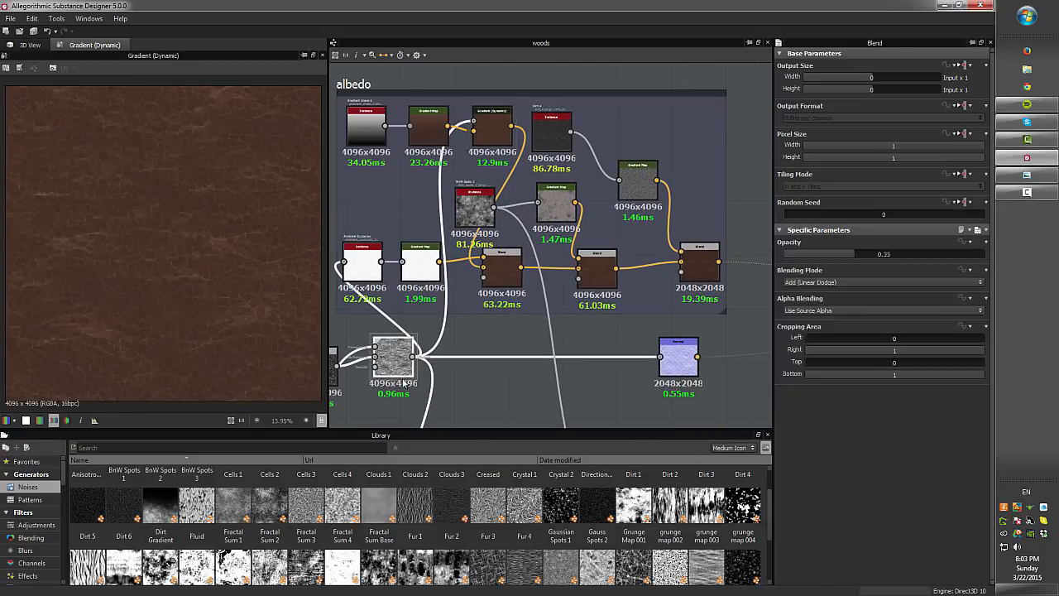
double_click(493, 126)
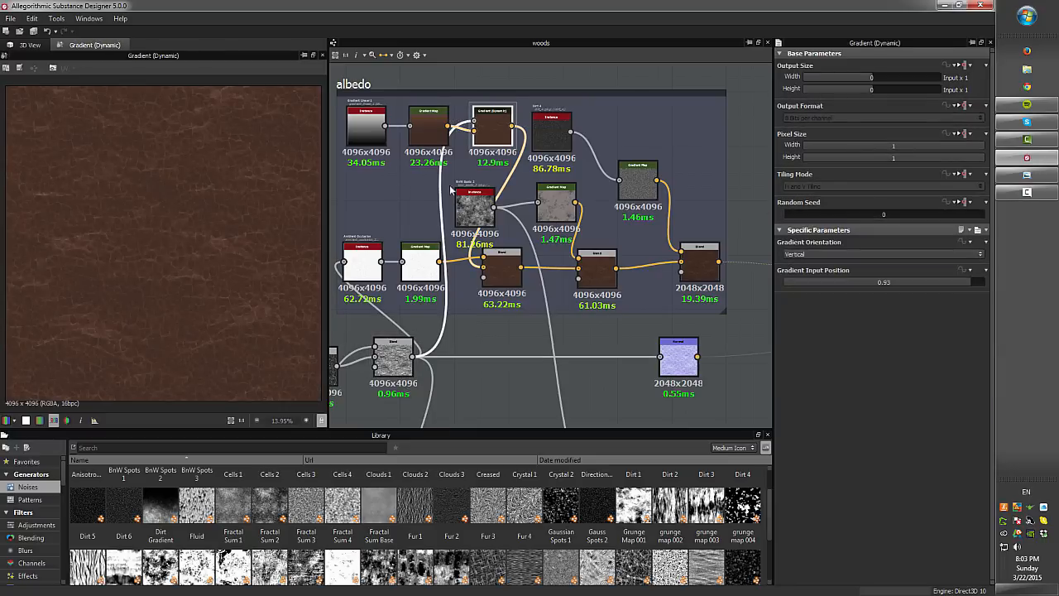
Preview the albedo's Multiply Blend and the Ambient Occlusion and Gradient Map nodes feeding it, checking how the cracks darken the brown
double_click(504, 278)
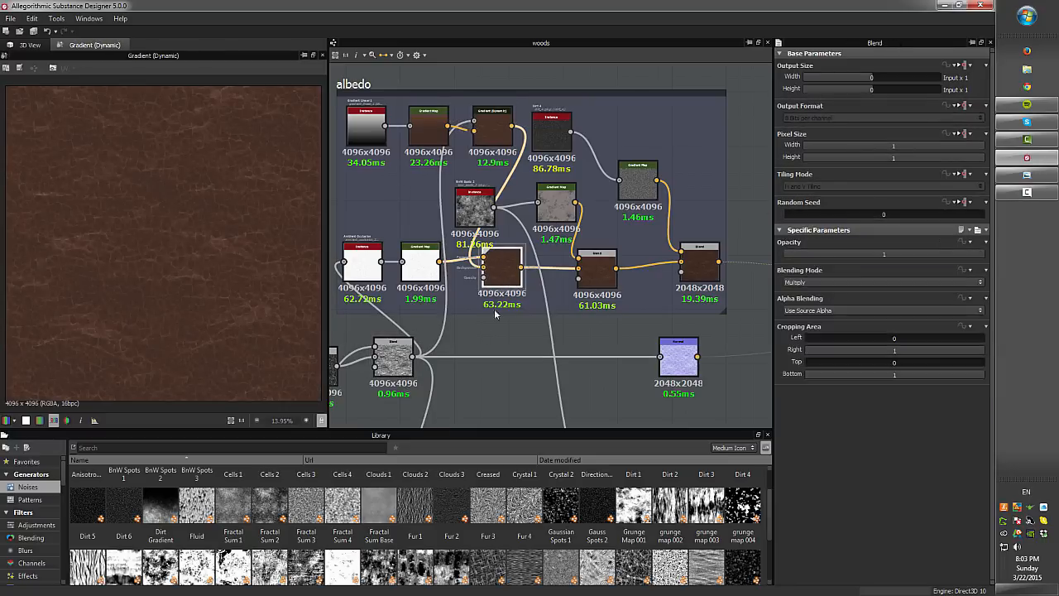
scroll(535, 261, "up", 3)
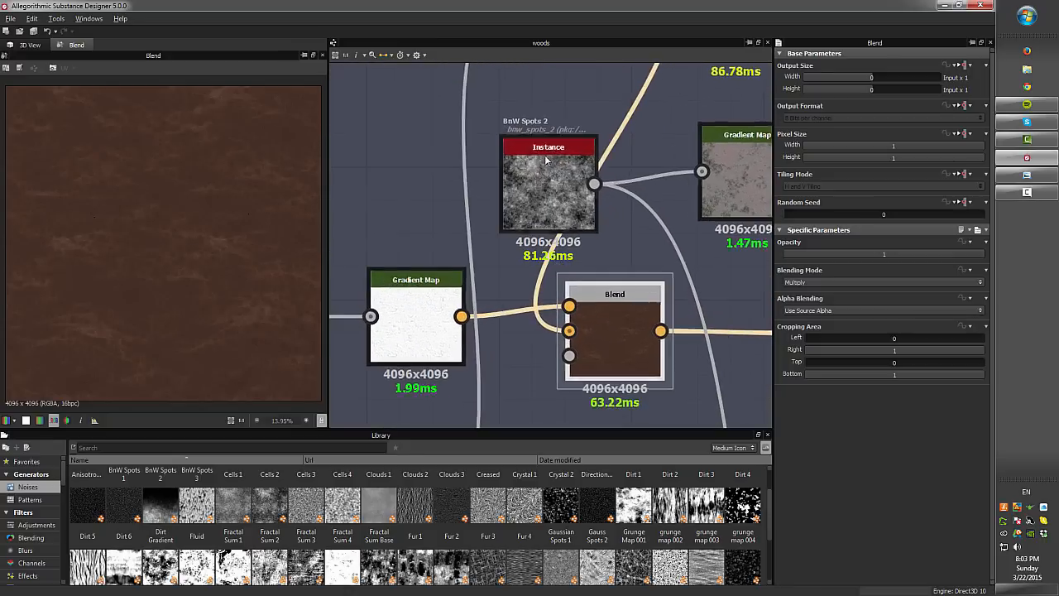
double_click(414, 277)
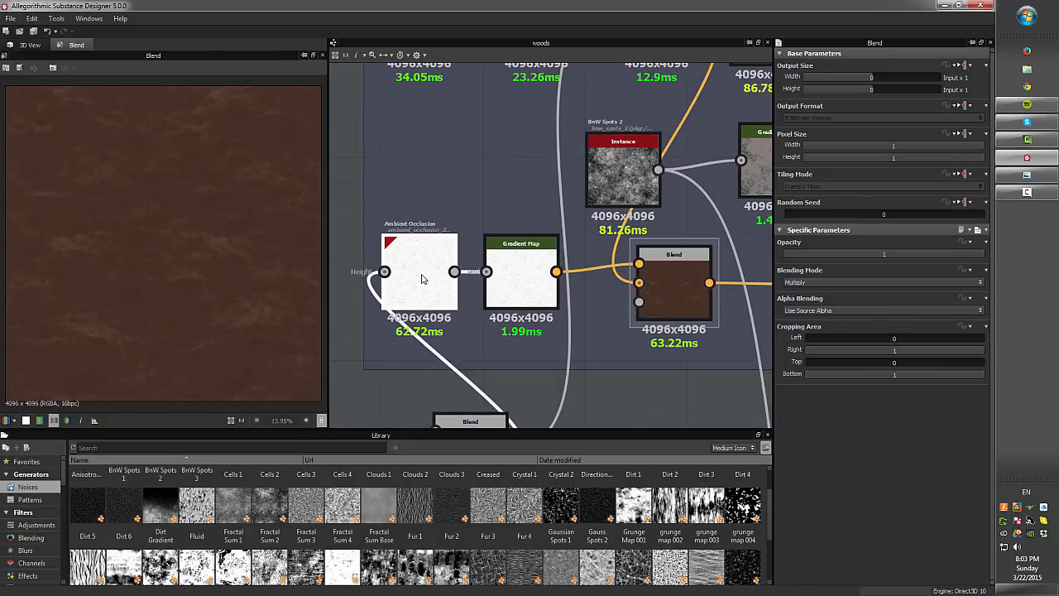
scroll(210, 273, "up", 3)
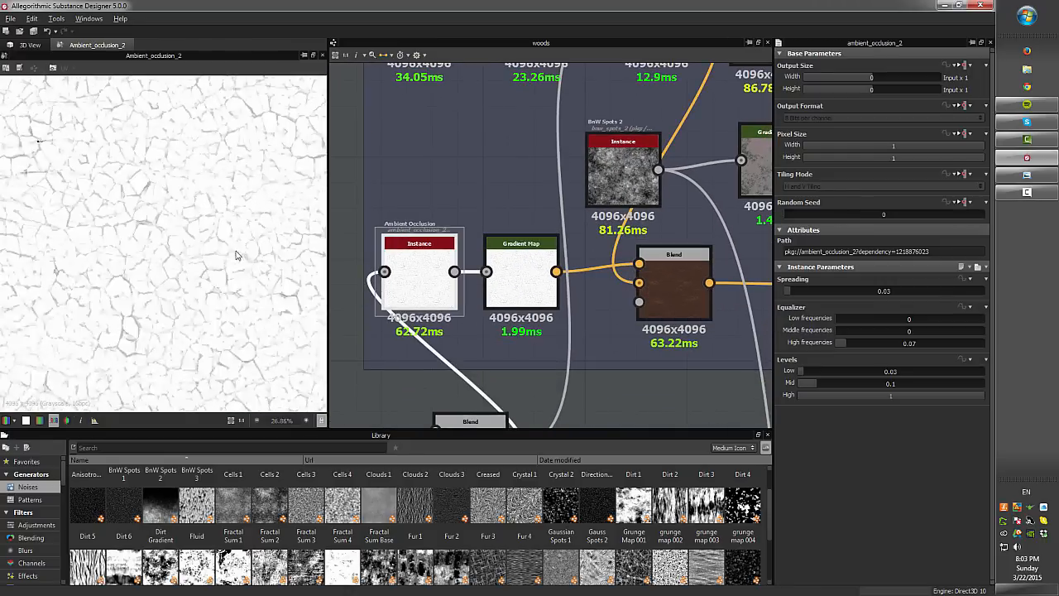
double_click(518, 285)
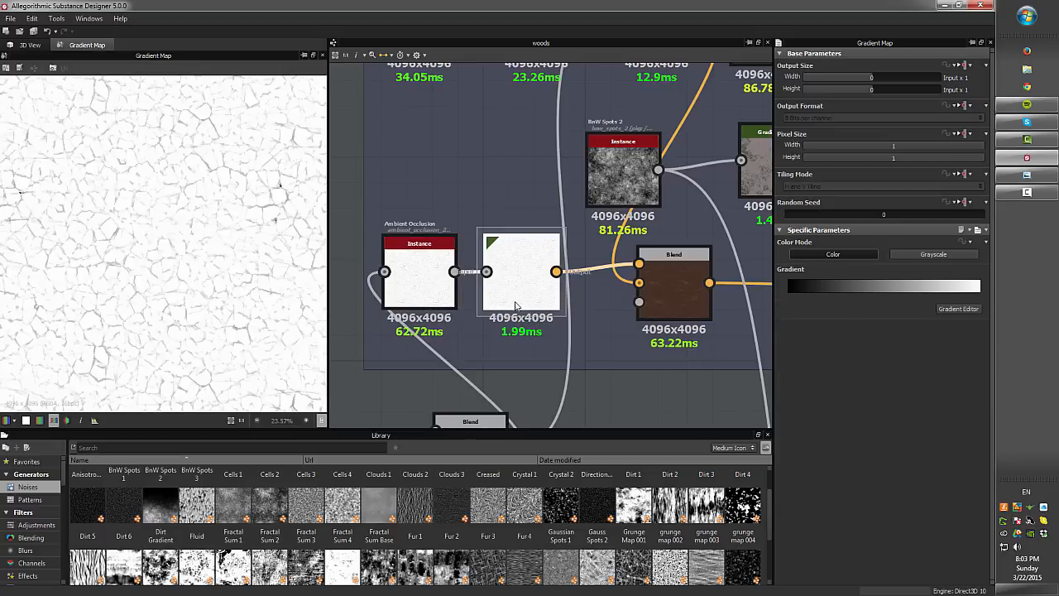
double_click(674, 288)
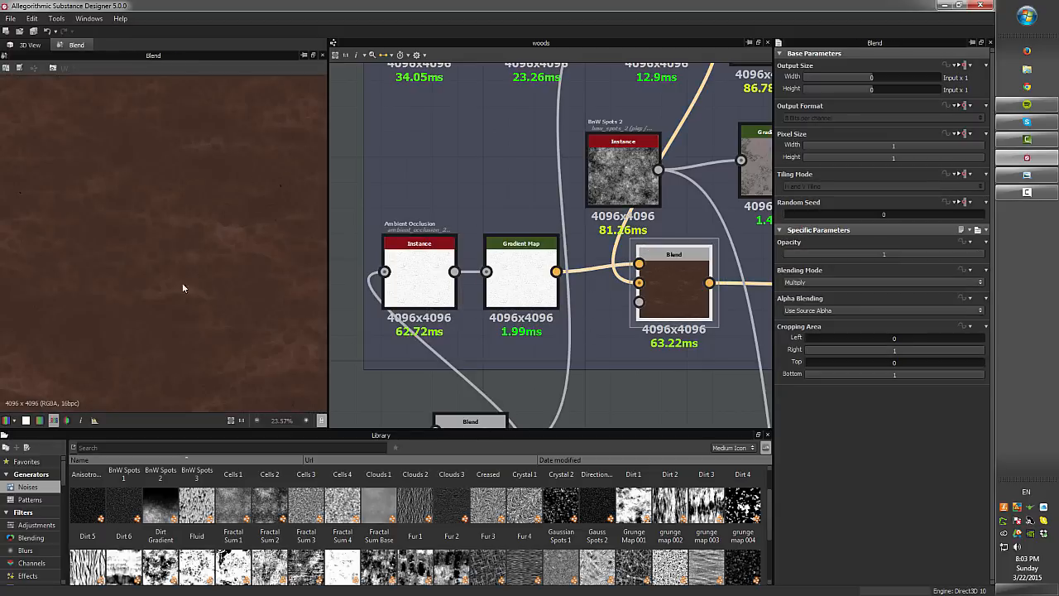
middle_click_drag(184, 288, 158, 288)
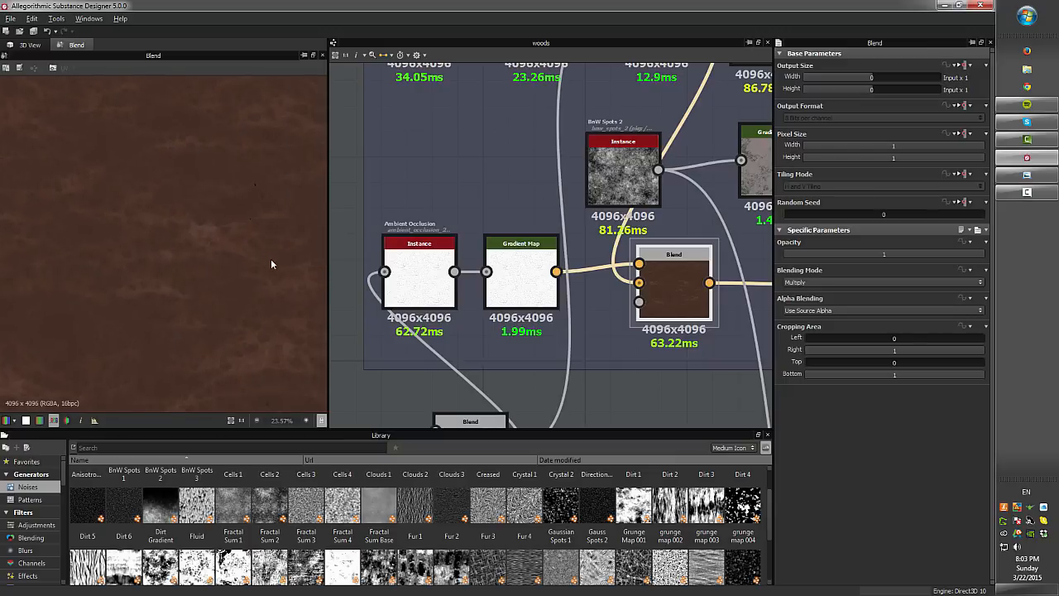
Shift the black end of the gradient toward white in the Gradient Map following Ambient Occlusion to darken the cracks
double_click(513, 281)
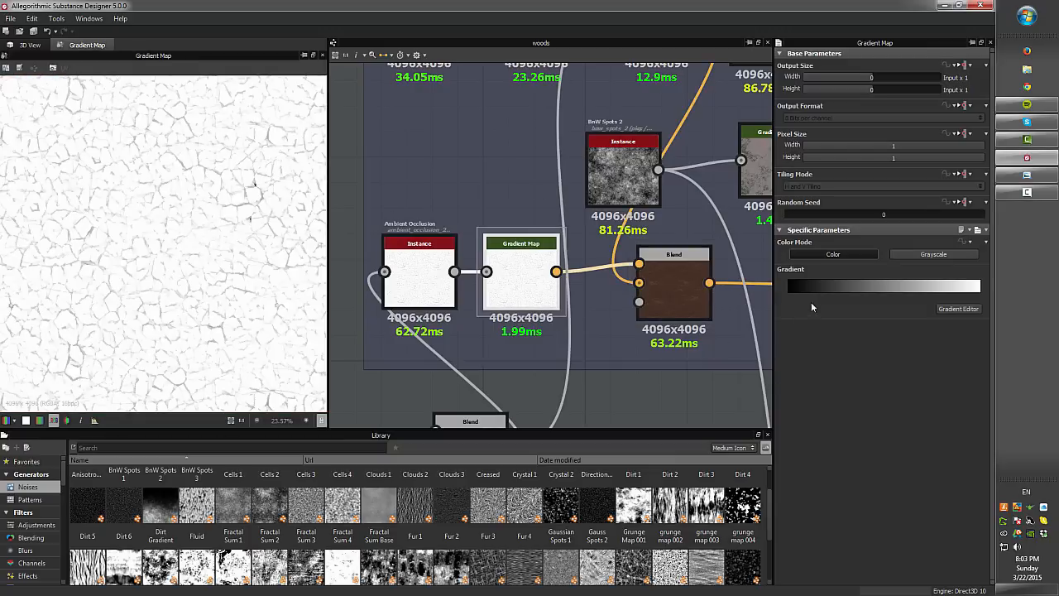
left_click_drag(793, 293, 935, 300)
Preview the Multiply Blend fed by the ambient occlusion and set its opacity to 0.4
left_click(669, 268)
double_click(668, 268)
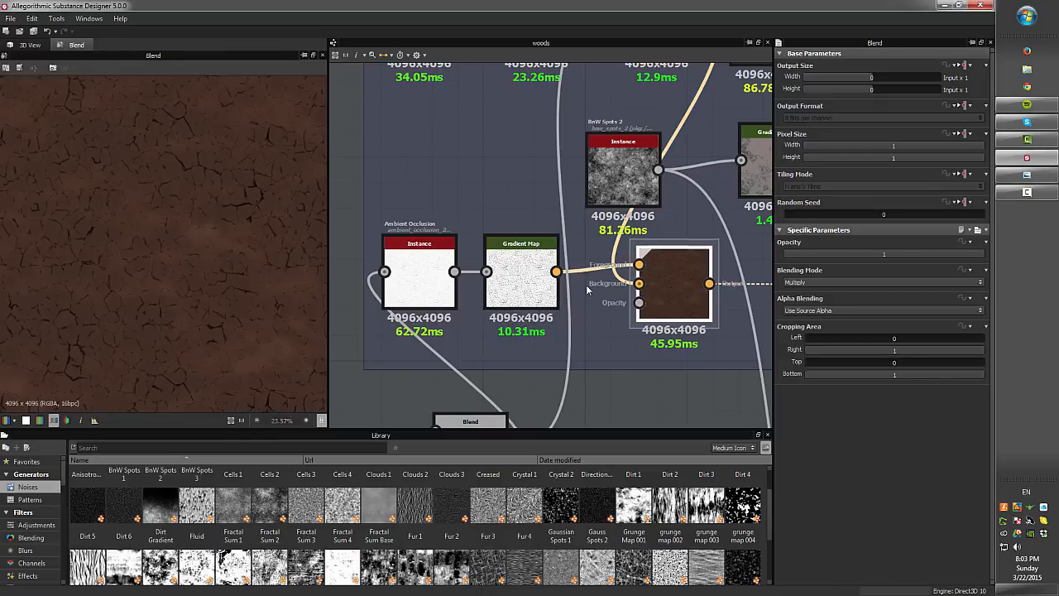
left_click_drag(884, 256, 865, 252)
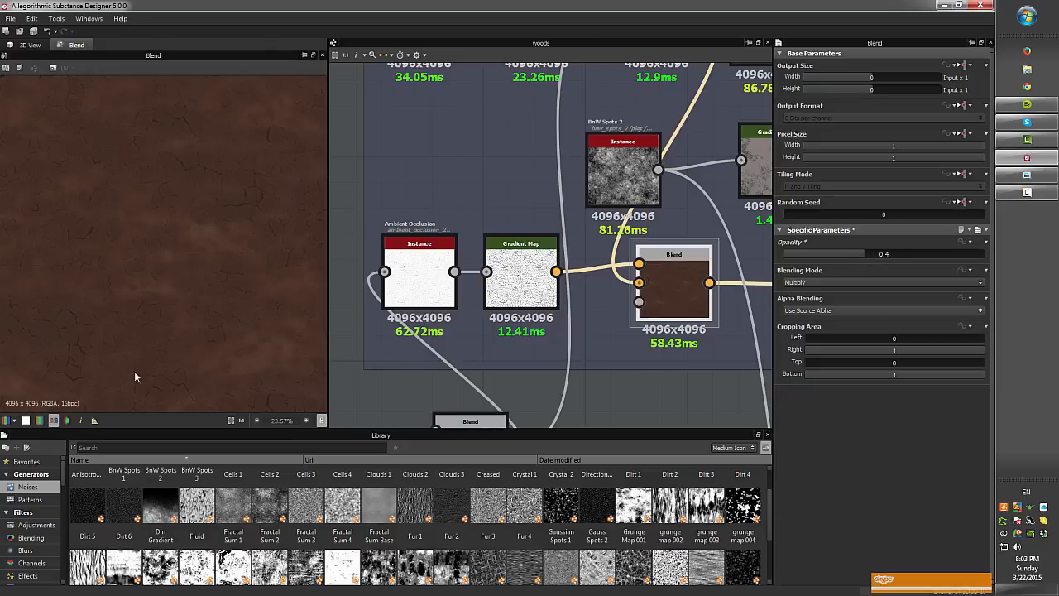
Preview BnW Spots 2, its pinkish Gradient Map and the Overlay Blend that adds this color variation to the albedo
scroll(574, 166, "down", 3)
middle_click_drag(599, 232, 412, 308)
scroll(414, 308, "up", 2)
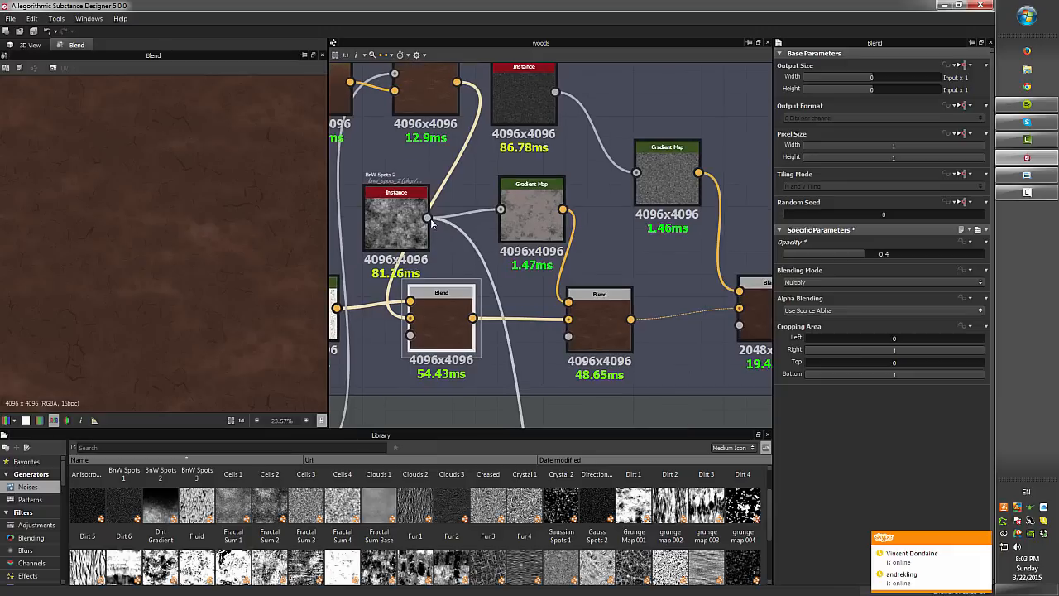
left_click(395, 218)
double_click(394, 218)
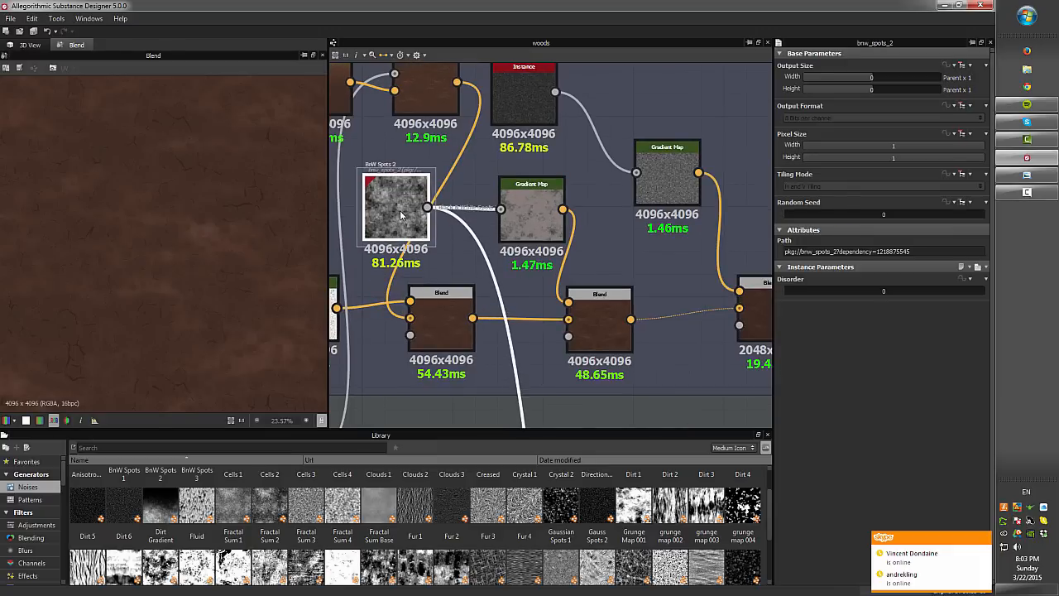
double_click(541, 220)
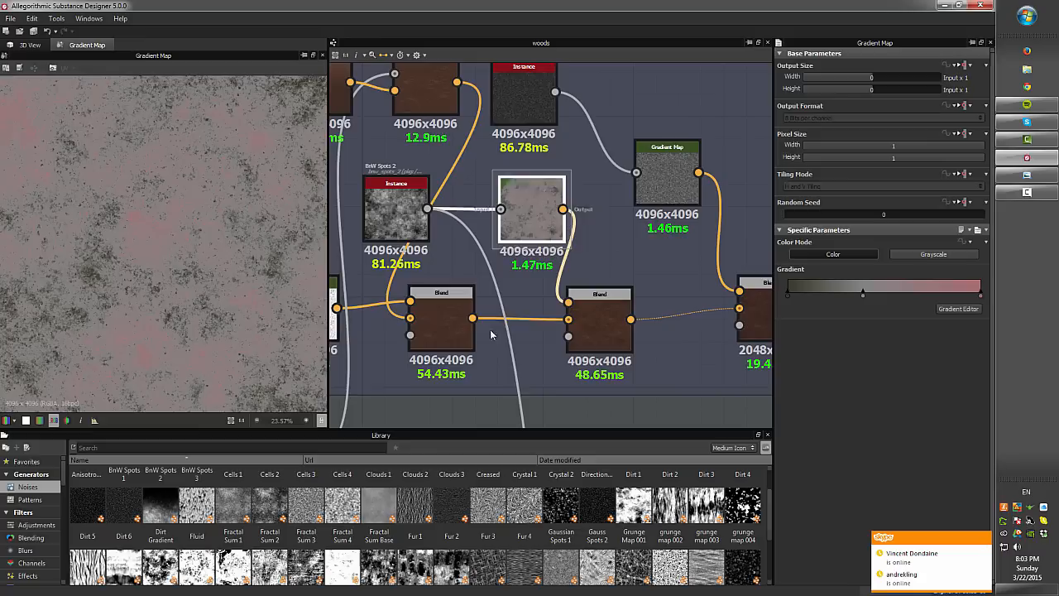
double_click(597, 317)
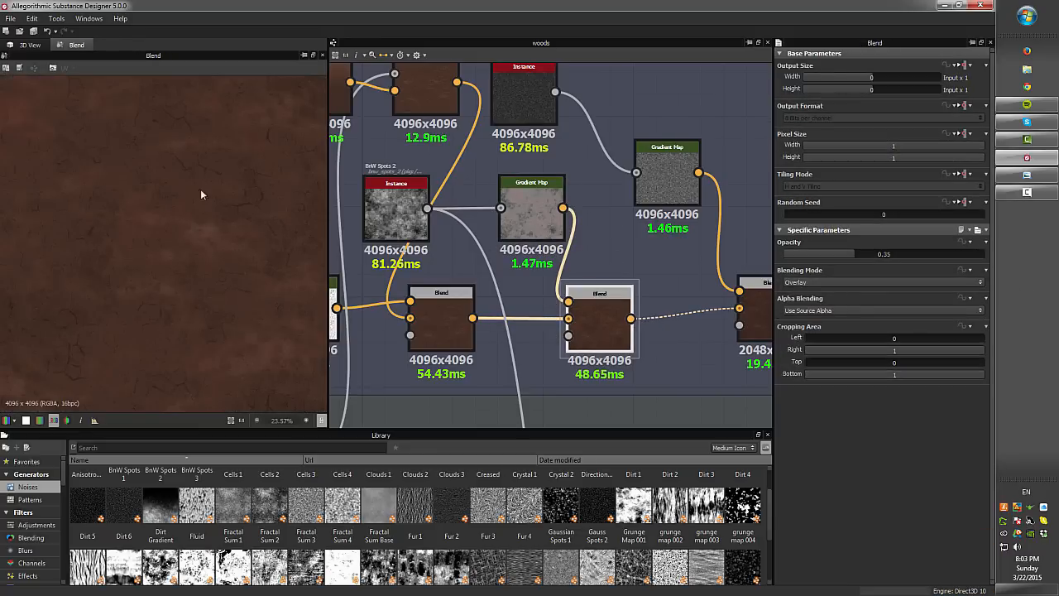
Compare the albedo's Multiply Blend with the Overlay Blend after it, checking the color variation up close and over the whole texture
scroll(200, 189, "down", 4)
scroll(235, 221, "up", 3)
scroll(246, 242, "up", 2)
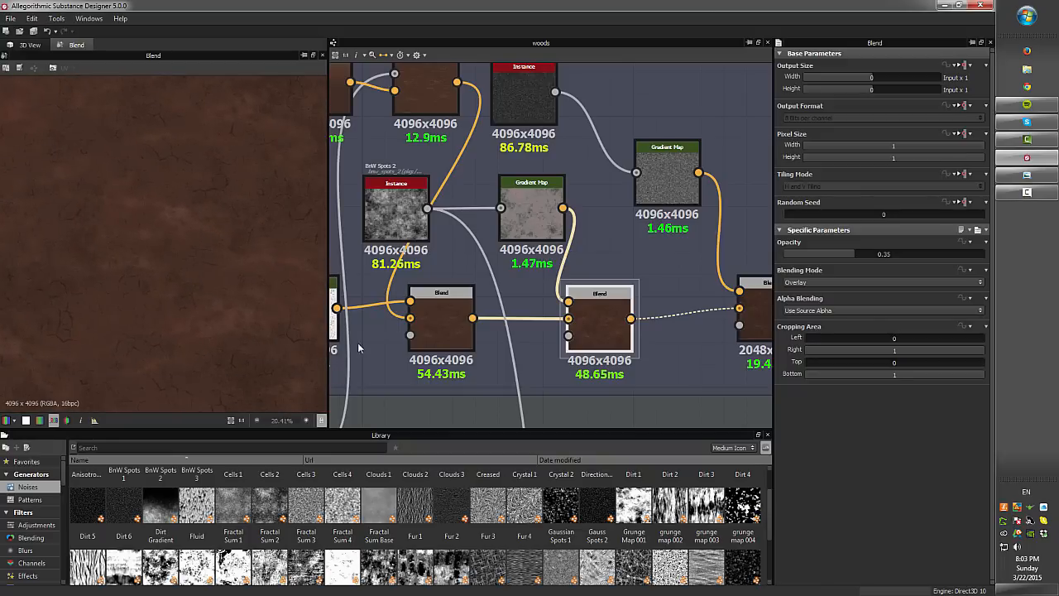
double_click(439, 326)
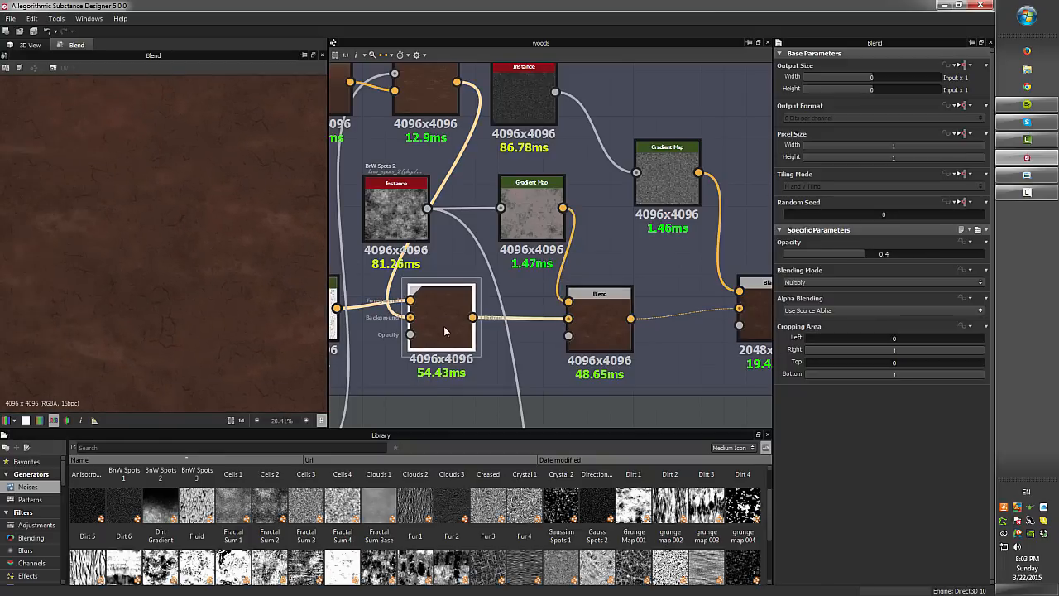
double_click(608, 337)
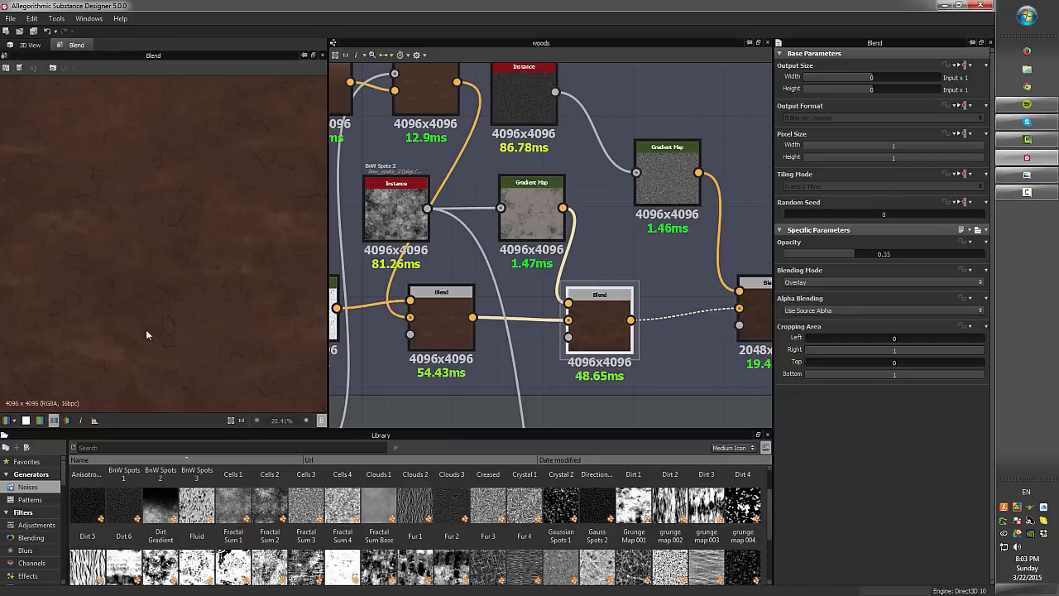
scroll(265, 289, "down", 3)
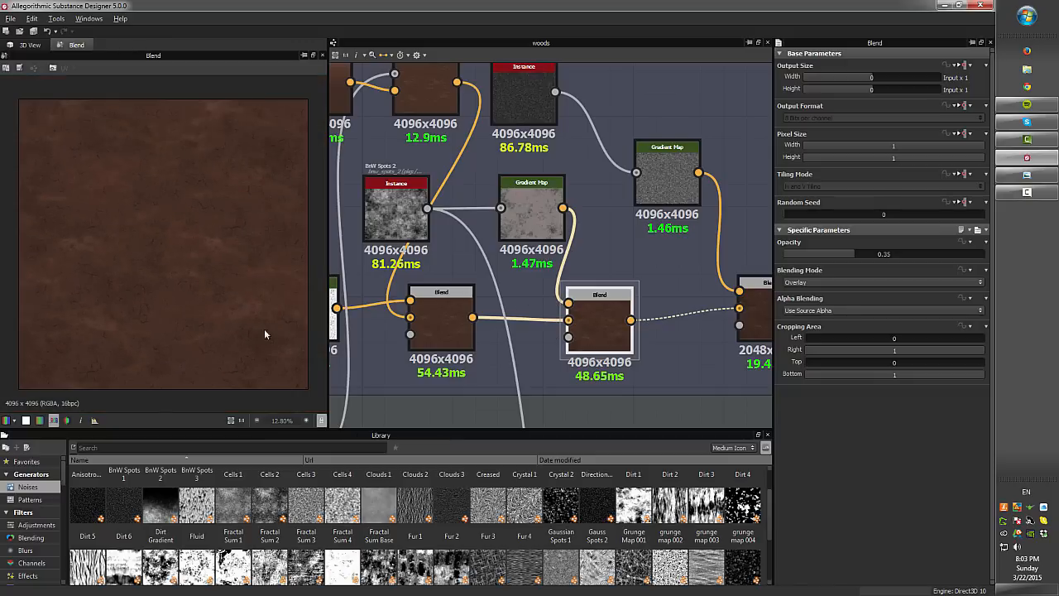
Preview the Dirt 4 noise, its Gradient Map and the final Overlay Blend that adds this fine grain to the albedo
middle_click_drag(672, 222, 493, 217)
double_click(357, 124)
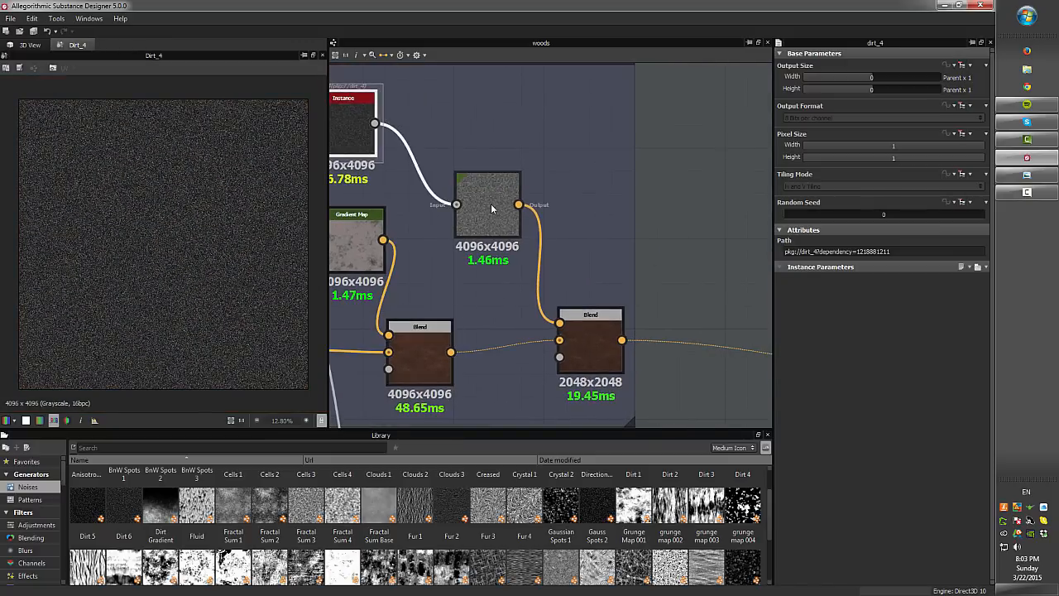
double_click(494, 203)
scroll(558, 203, "up", 3)
double_click(559, 207)
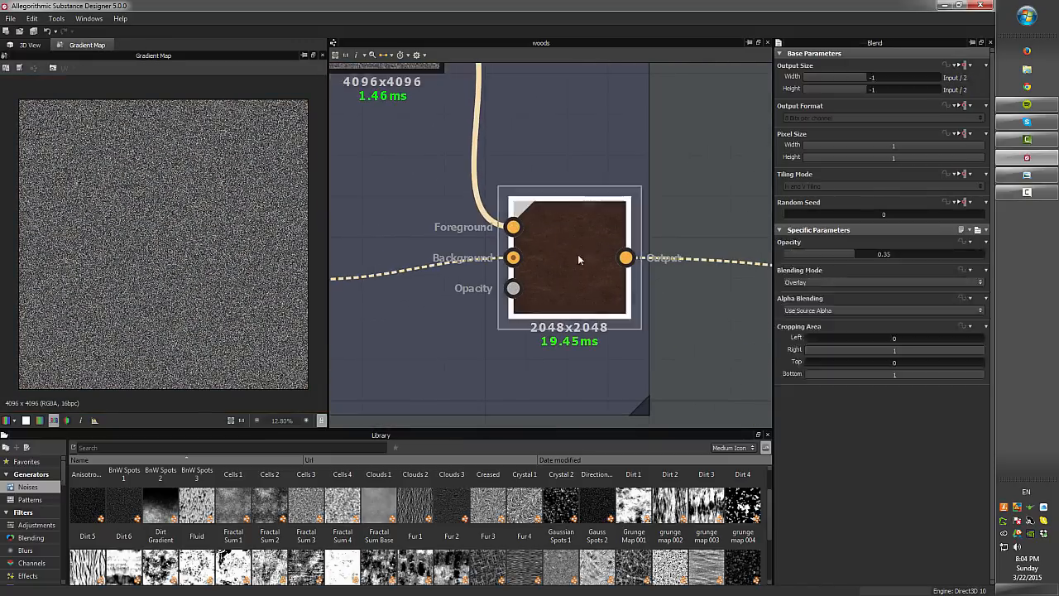
scroll(206, 207, "up", 4)
scroll(214, 120, "up", 2)
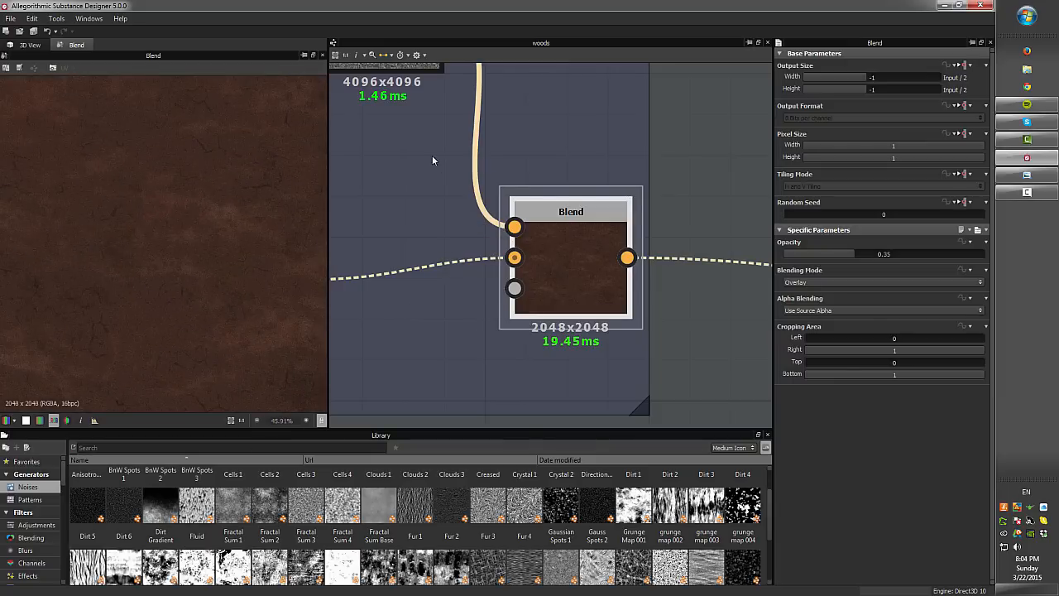
scroll(564, 238, "down", 5)
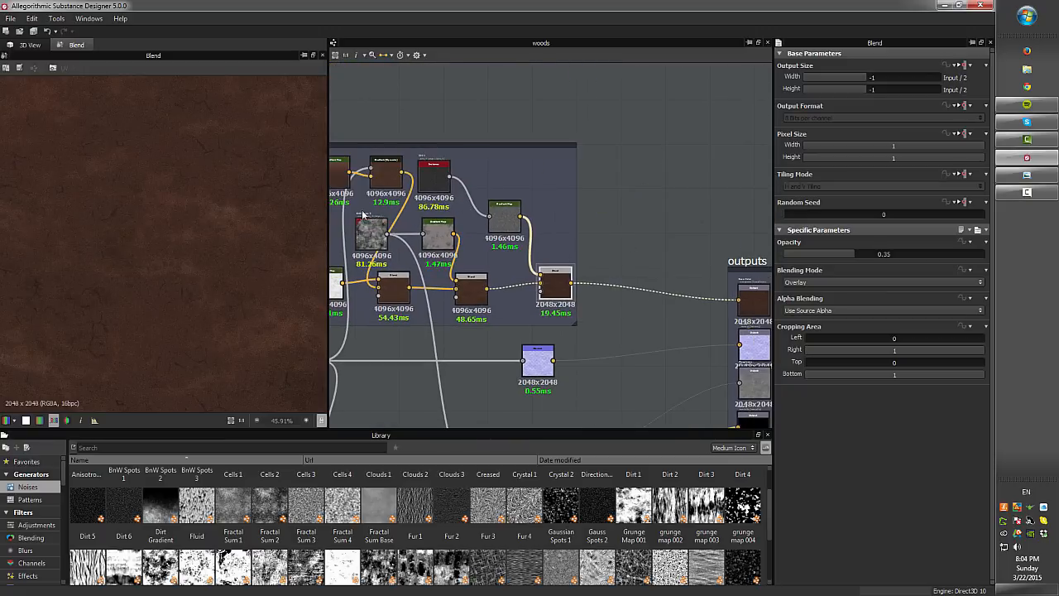
mouse_move(625, 220)
middle_mouse_down()
mouse_move(647, 196)
mouse_move(630, 206)
middle_mouse_up()
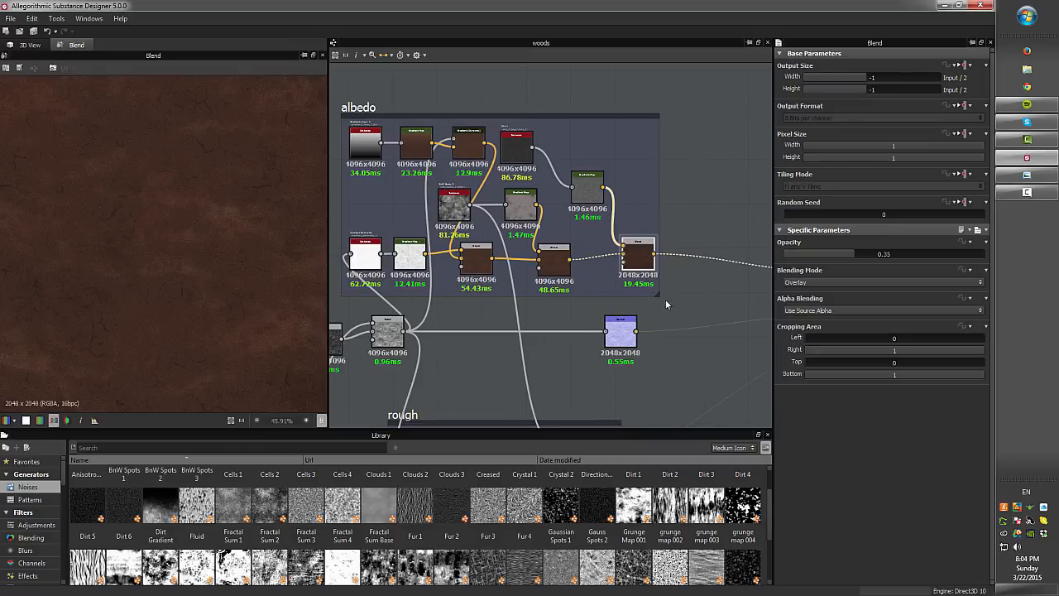
left_click_drag(638, 273, 632, 274)
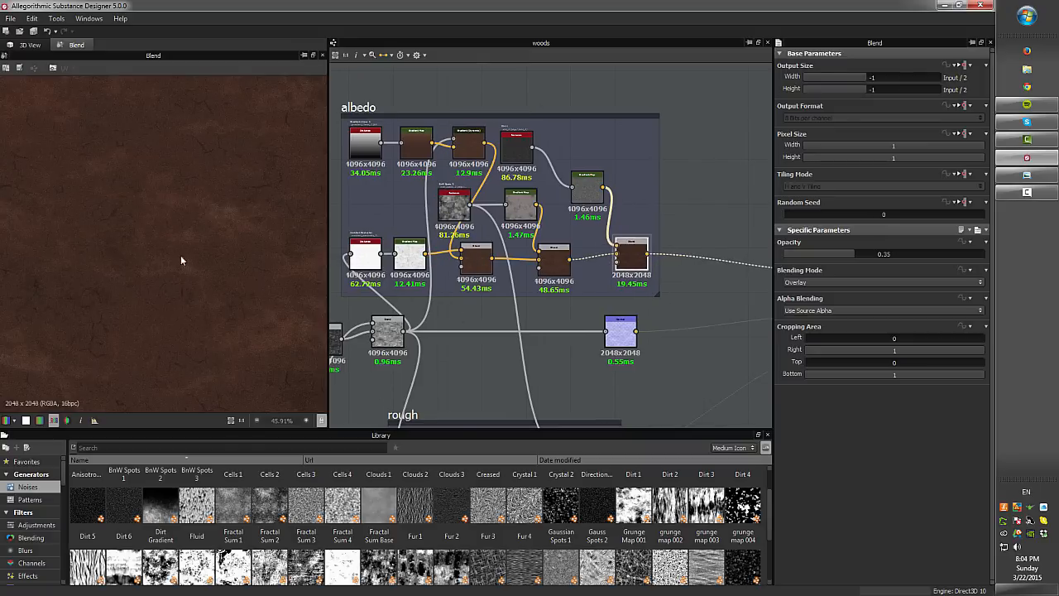
middle_click_drag(561, 246, 596, 271)
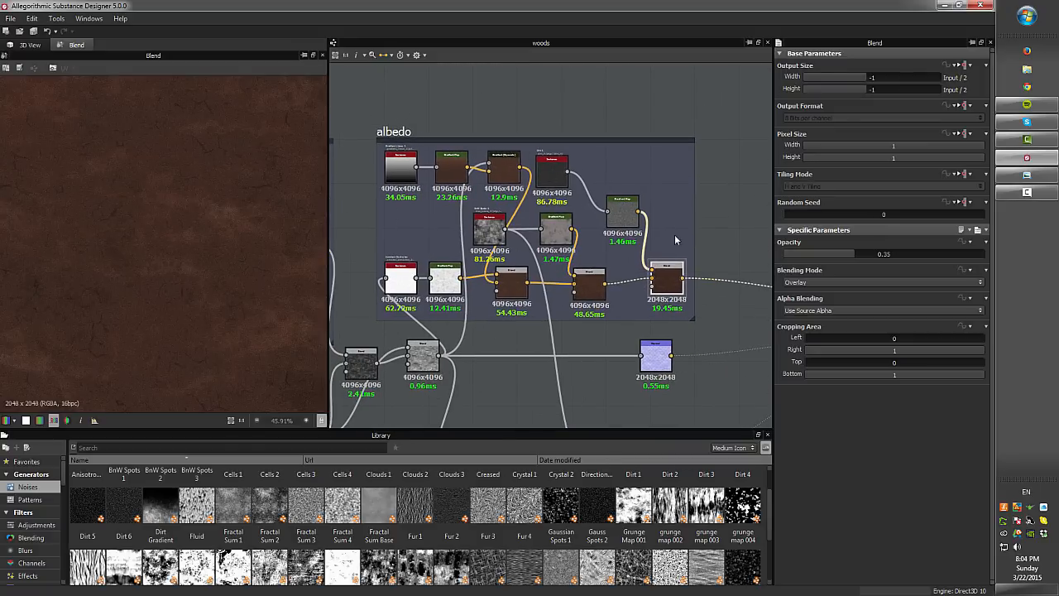
Preview the Add (Linear Dodge) height Blend and the Invert Grayscale node it feeds at the start of the rough group
middle_click_drag(532, 288, 558, 64)
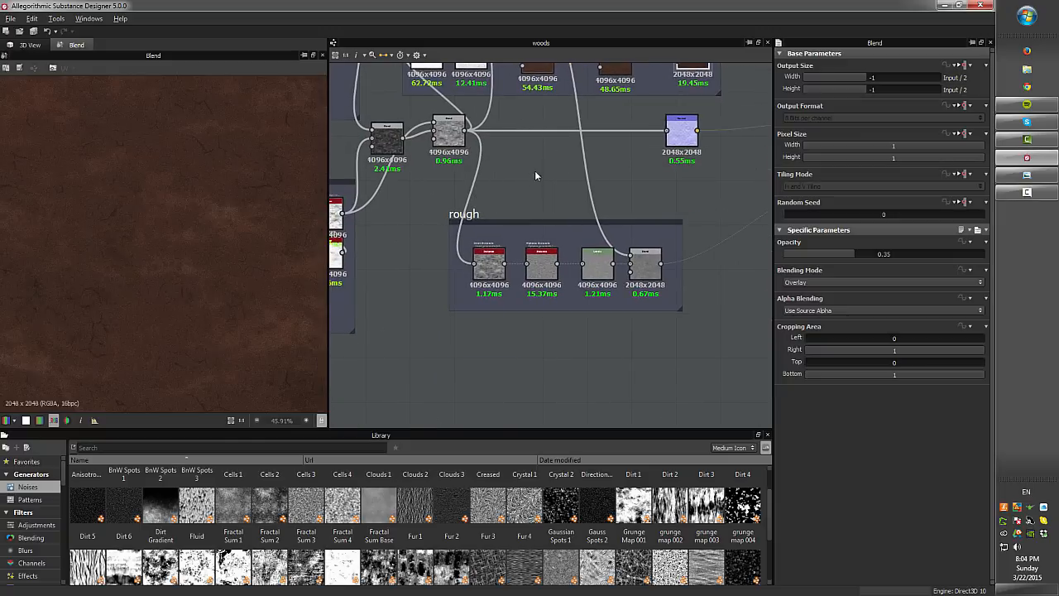
scroll(534, 170, "up", 3)
middle_click_drag(524, 157, 539, 106)
scroll(518, 225, "up", 1)
middle_click_drag(496, 220, 536, 112)
middle_click_drag(443, 101, 503, 250)
scroll(464, 165, "down", 2)
double_click(449, 124)
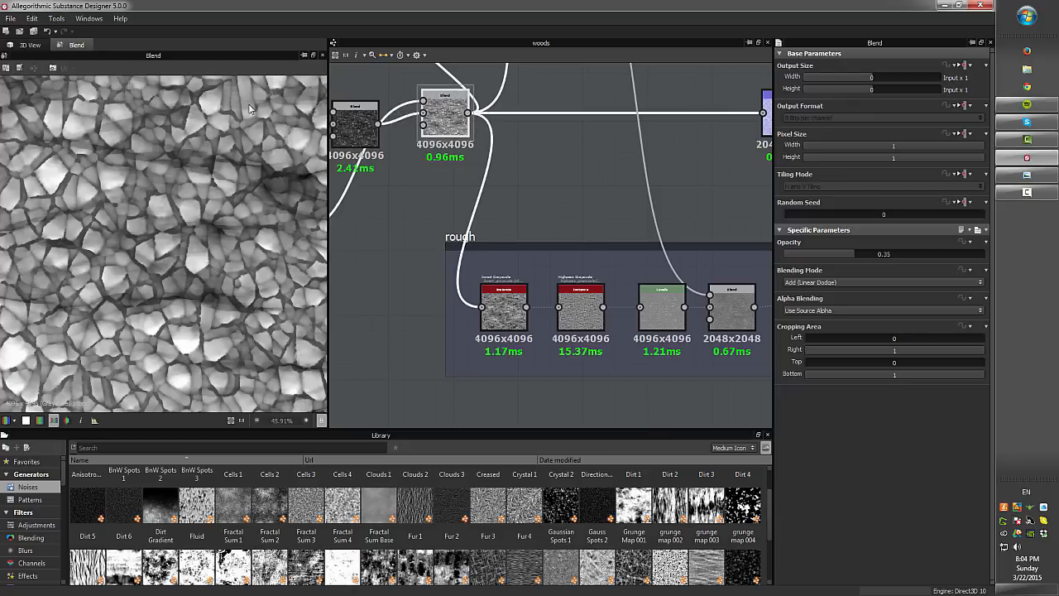
double_click(507, 315)
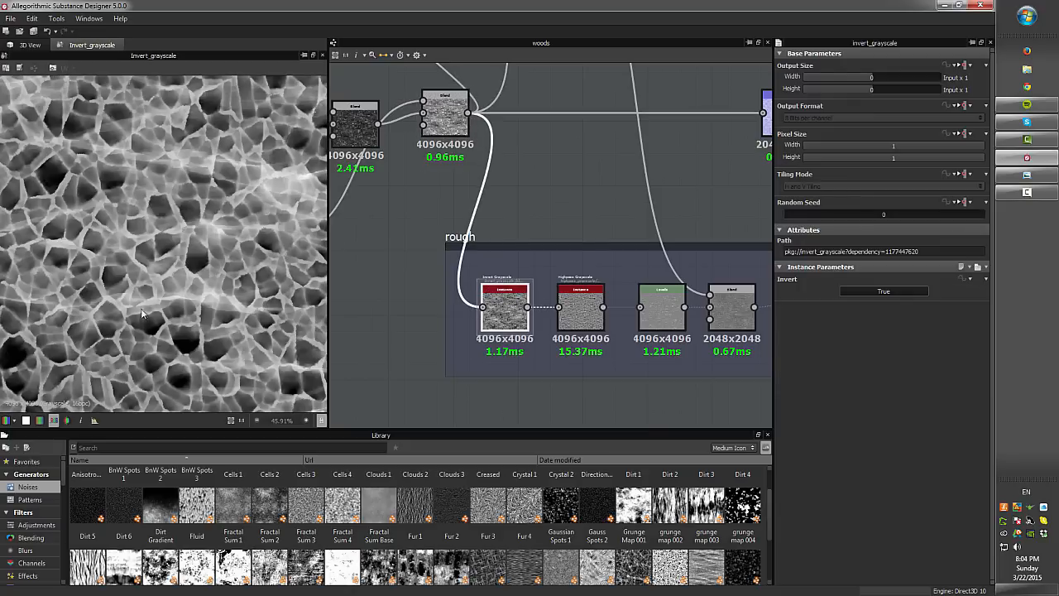
scroll(262, 193, "down", 5)
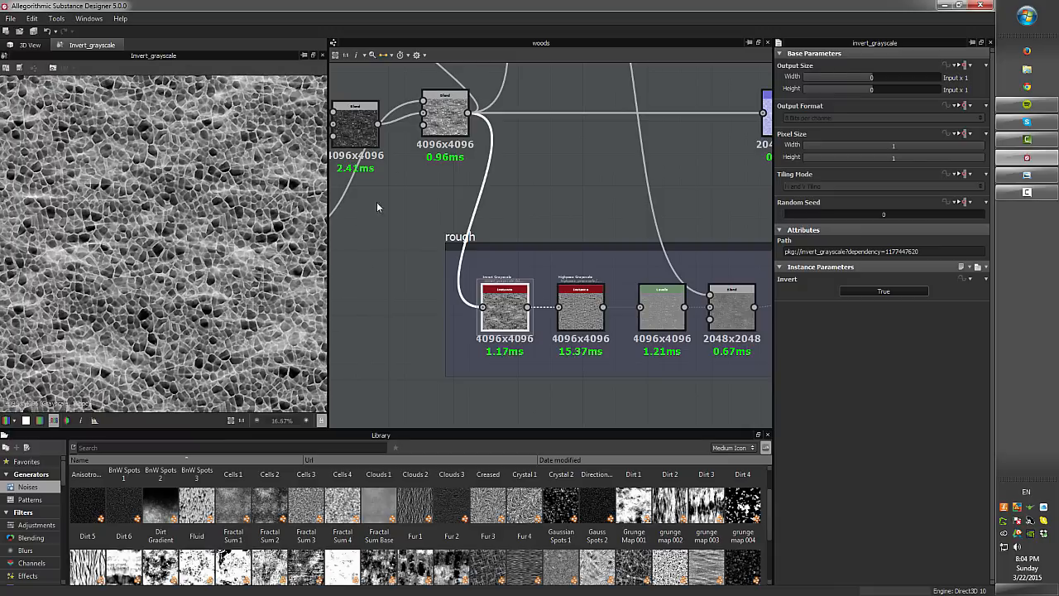
Compare the Invert Grayscale output with the Highpass Grayscale output in the rough group
middle_click_drag(615, 177, 598, 161)
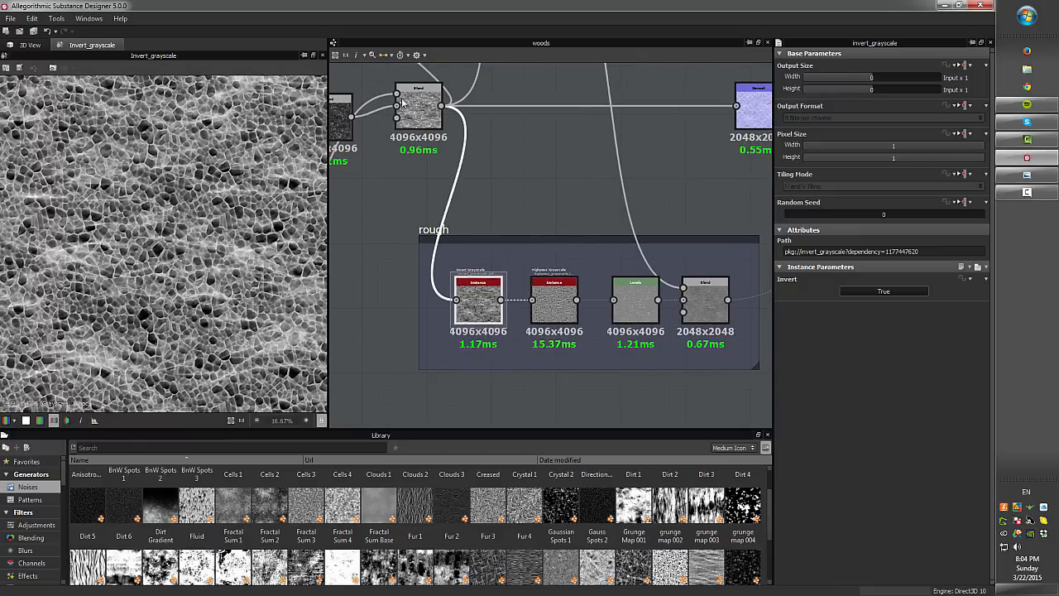
scroll(527, 195, "up", 2)
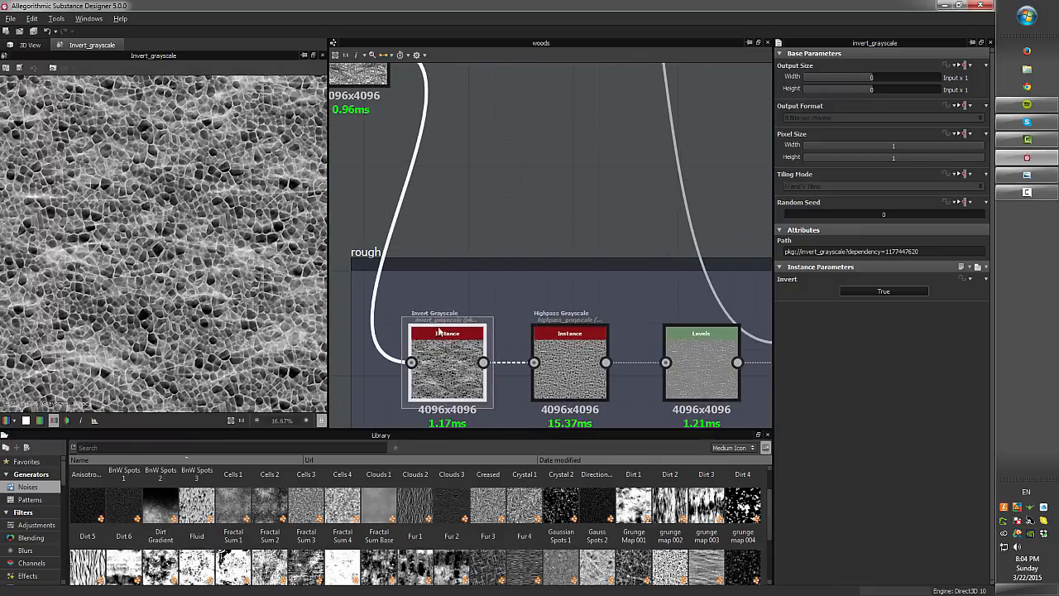
scroll(200, 263, "down", 2)
scroll(199, 263, "up", 2)
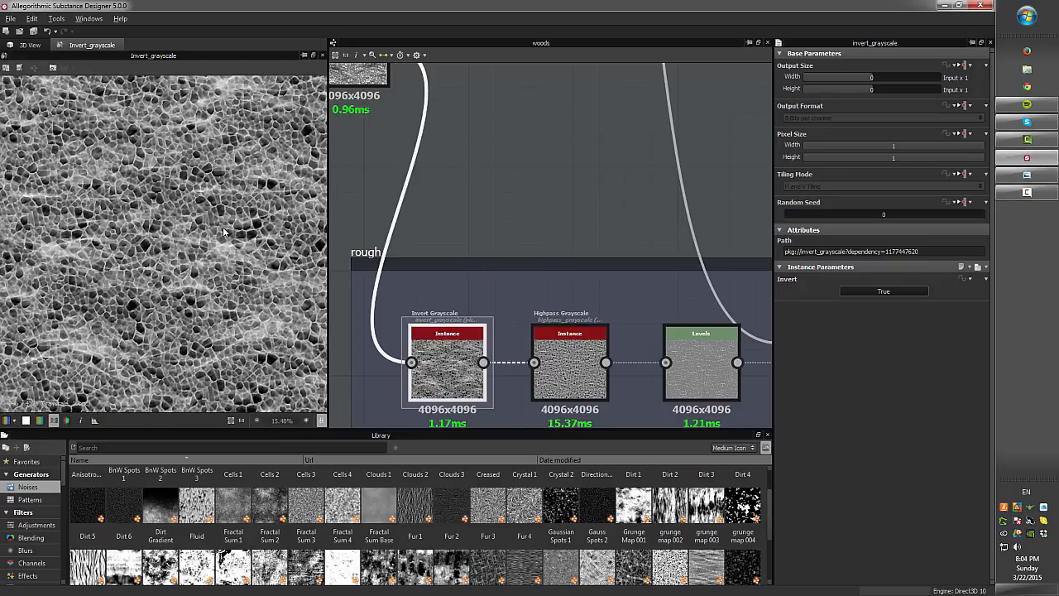
middle_click_drag(574, 187, 545, 119)
left_click(529, 286)
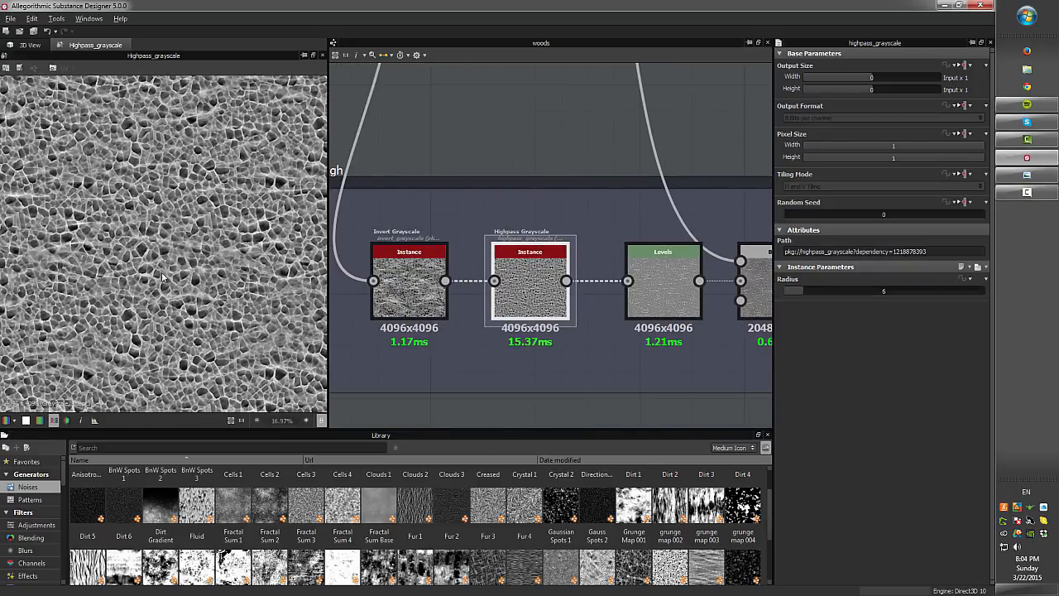
scroll(184, 176, "up", 3)
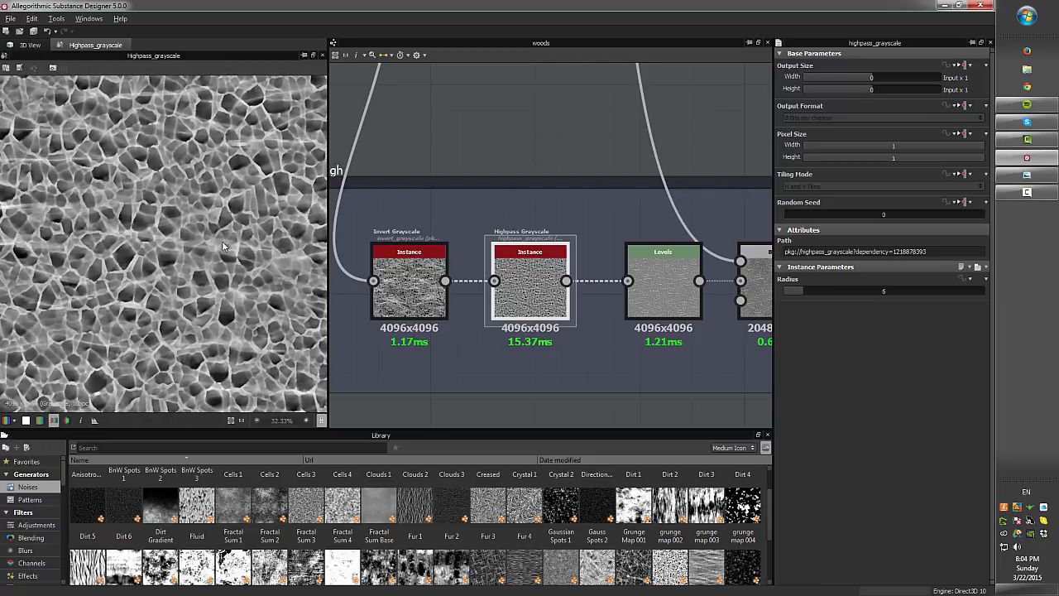
scroll(172, 332, "down", 4)
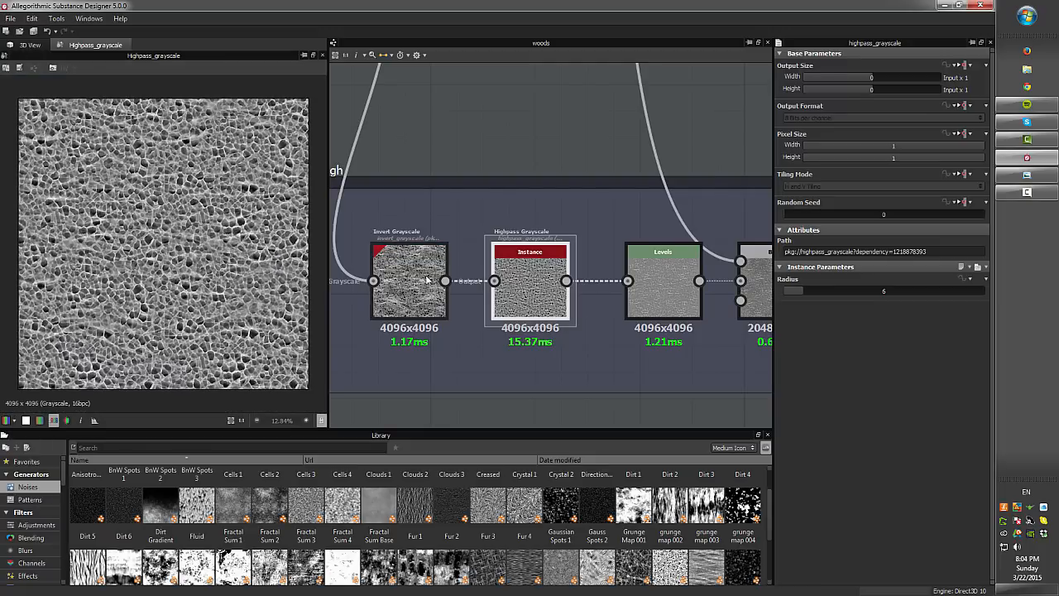
double_click(428, 281)
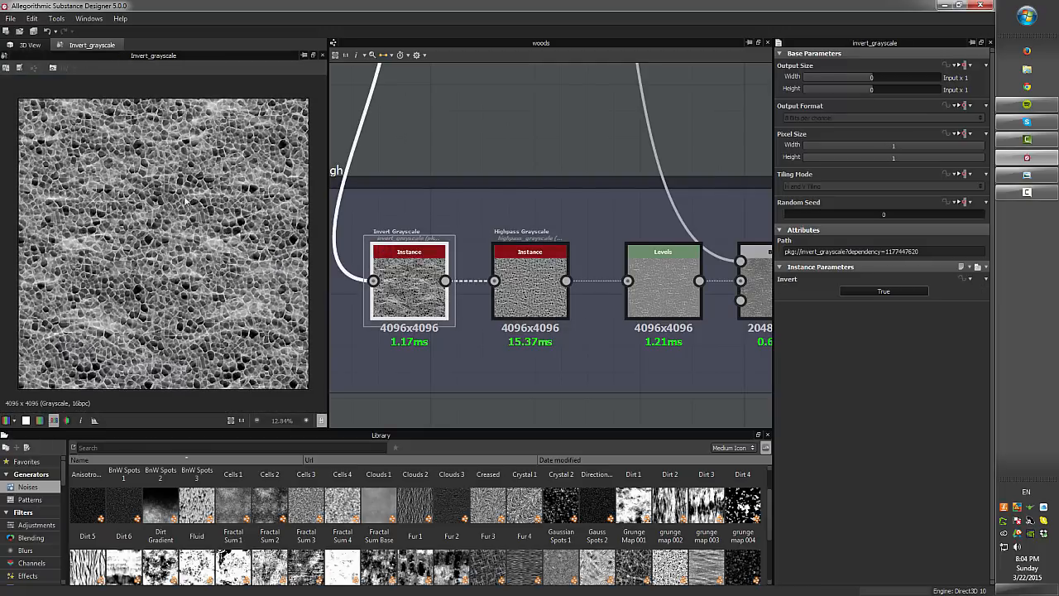
double_click(529, 282)
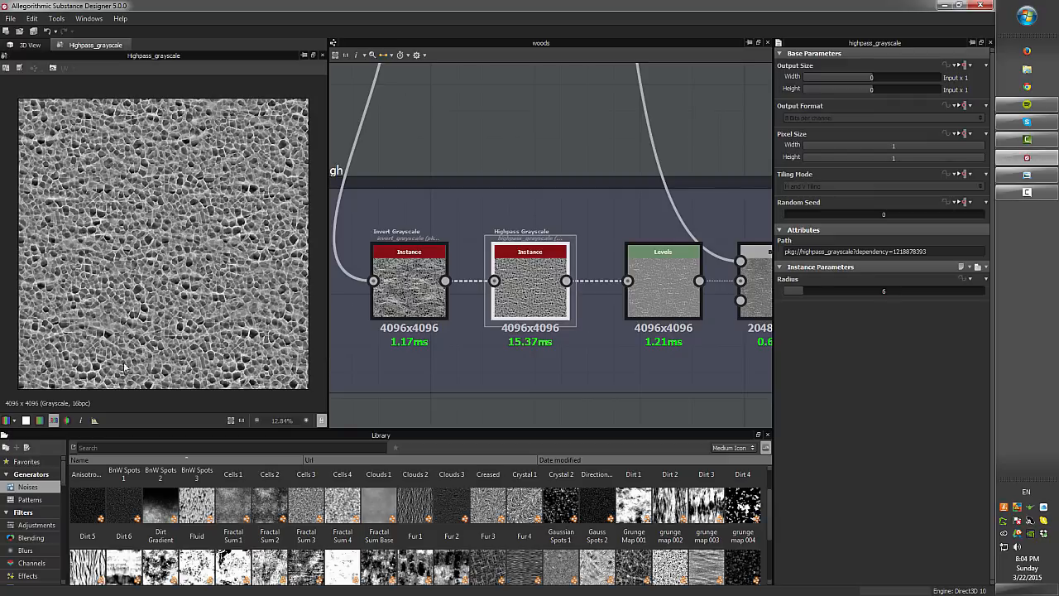
Preview the rough group's Levels node and the Subtract Blend that follows it
middle_click_drag(591, 159, 409, 156)
double_click(478, 265)
scroll(191, 227, "up", 5)
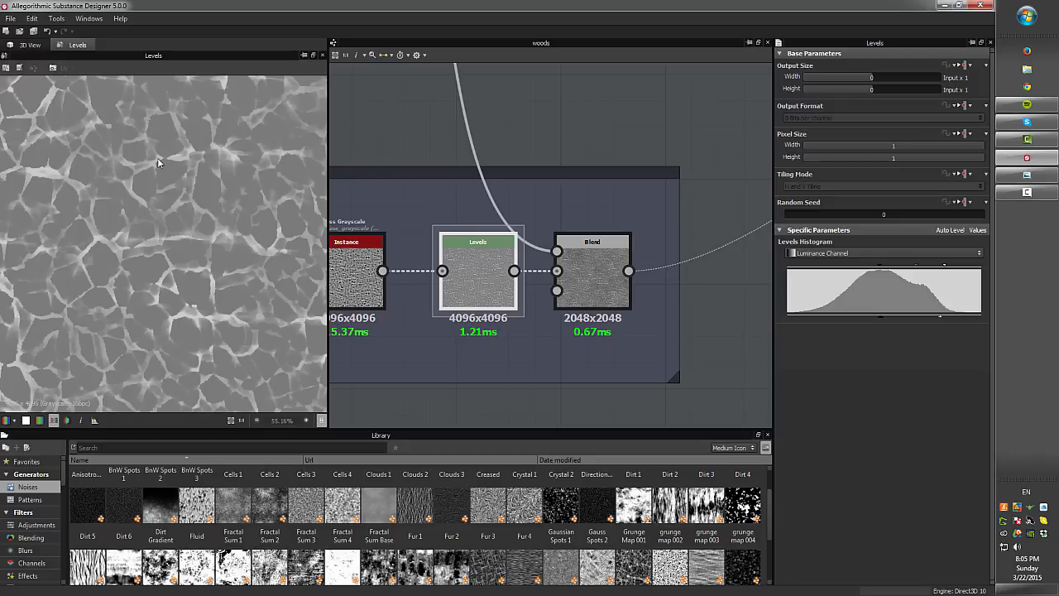
middle_click_drag(553, 182, 461, 176)
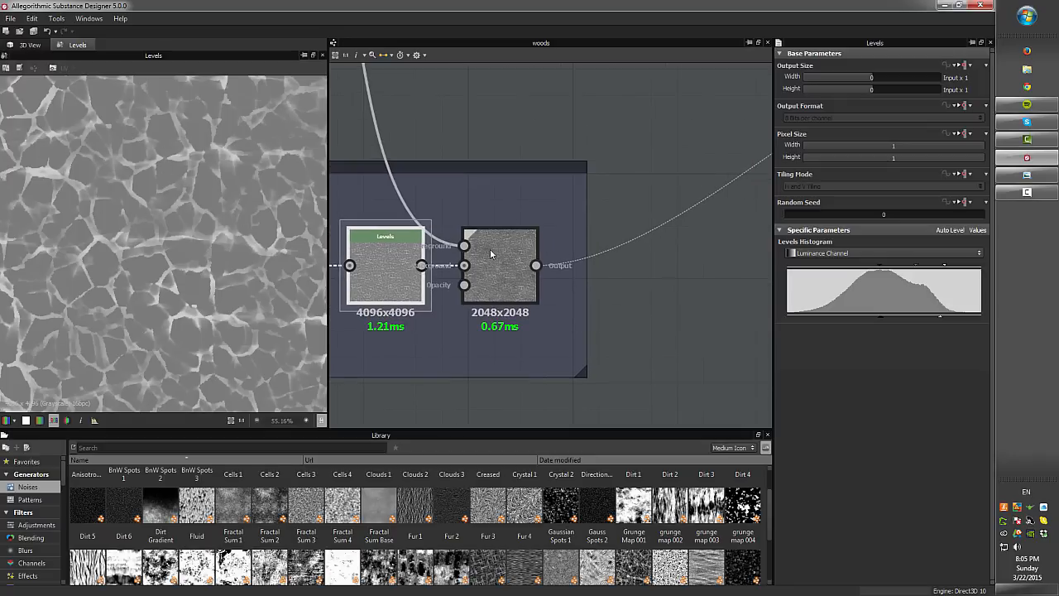
left_click(490, 252)
scroll(483, 157, "down", 5)
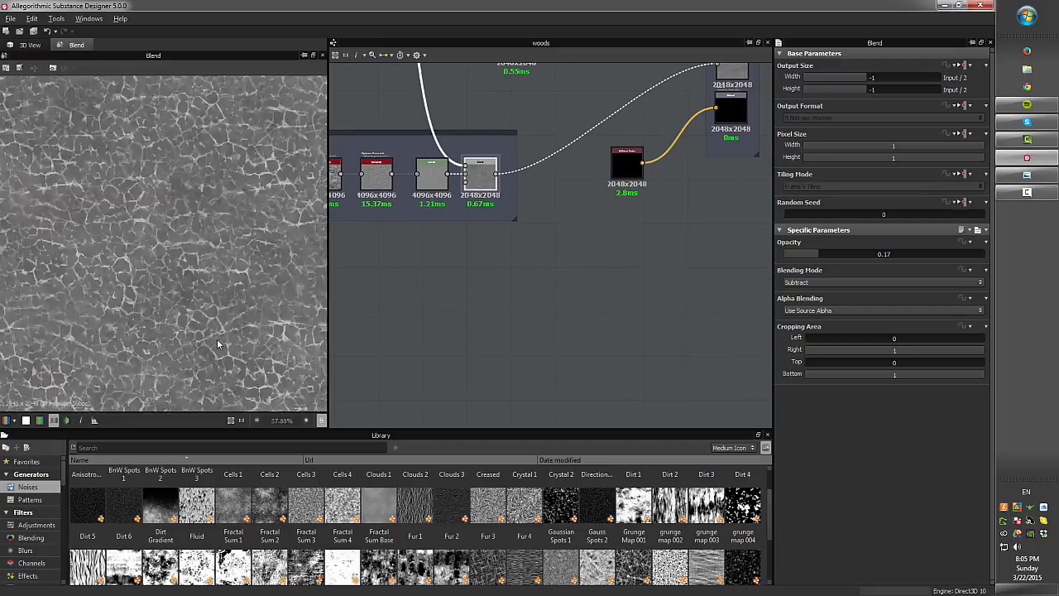
Preview the BnW Spots 2 noise in the albedo group and check which nodes it feeds
scroll(427, 242, "up", 2)
left_click(413, 175)
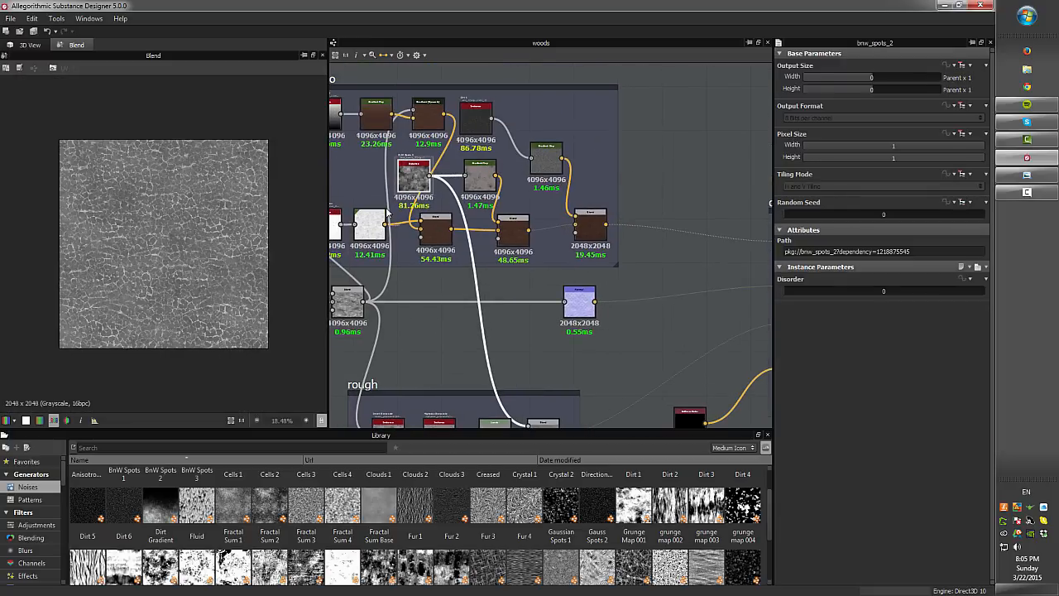
scroll(403, 181, "up", 3)
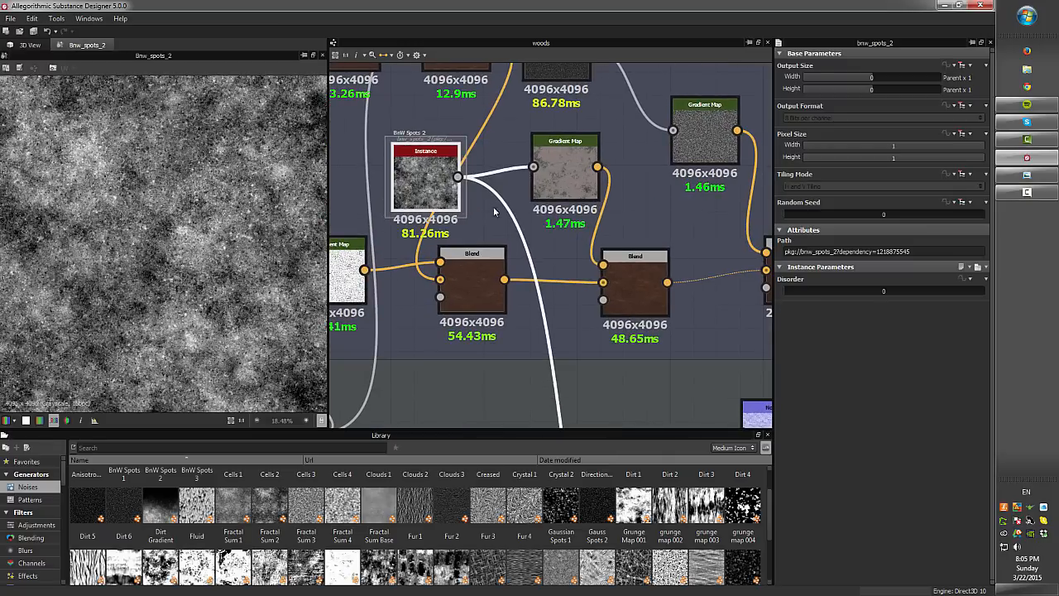
middle_click_drag(494, 211, 456, 175)
left_click(535, 139)
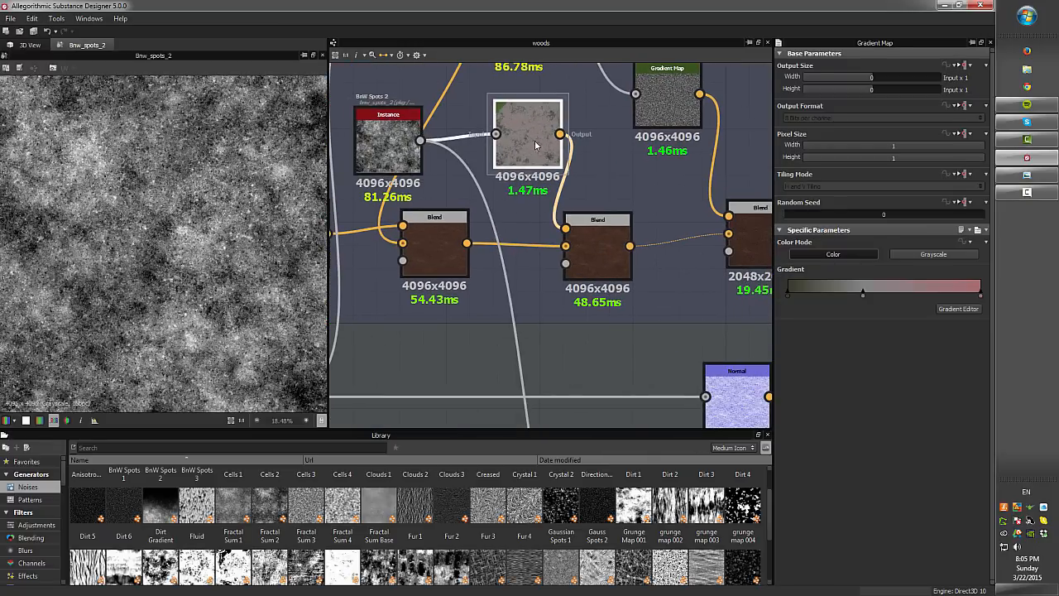
scroll(540, 303, "down", 5)
Preview the rough group's Subtract Blend again and trace its foreground input back to BnW Spots 2
middle_click_drag(476, 228, 492, 316)
left_click(535, 371)
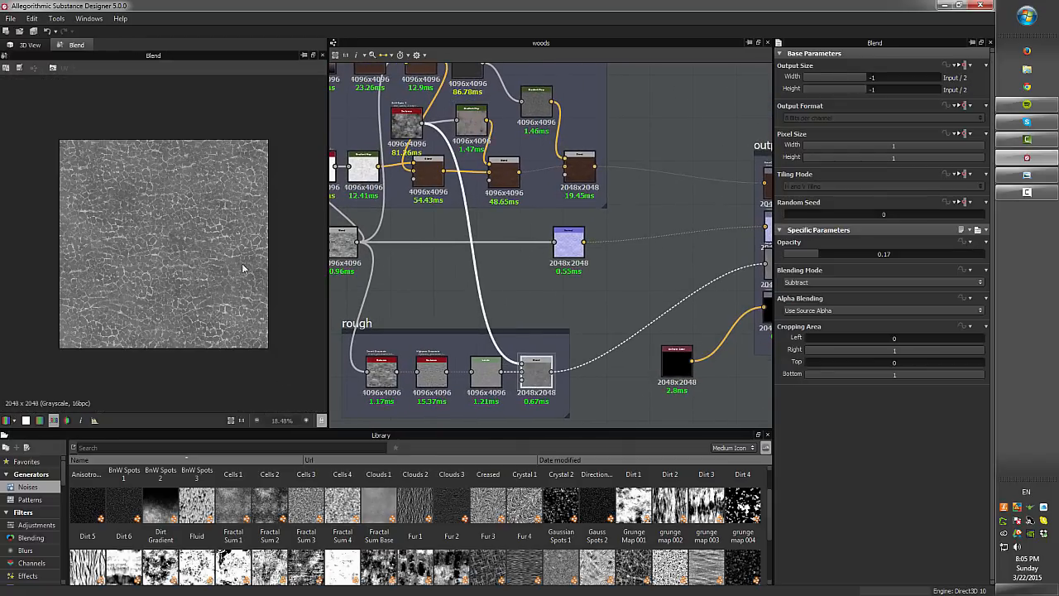
left_click(398, 128)
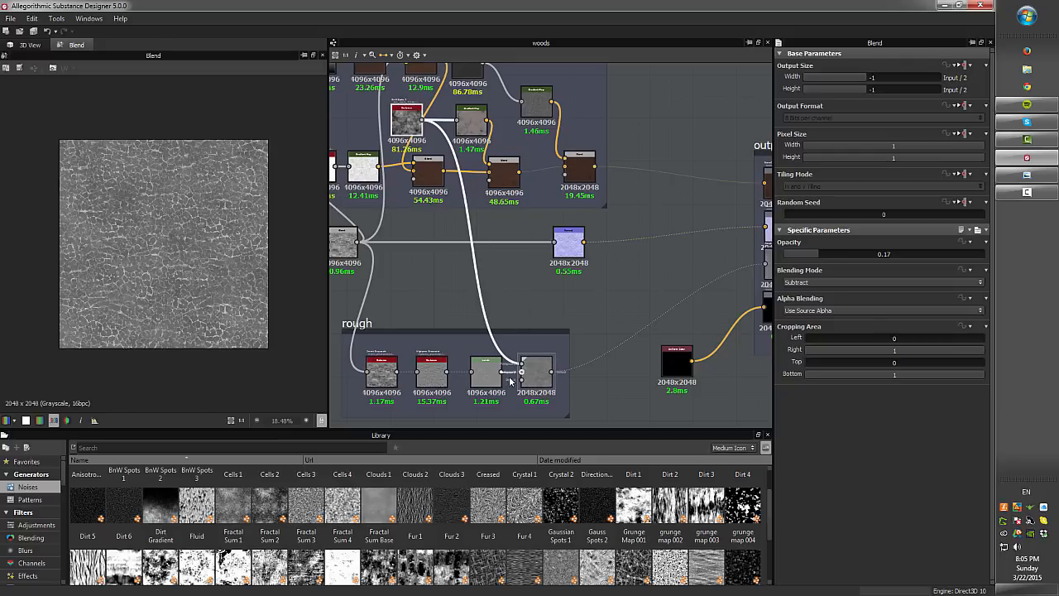
left_click(545, 380)
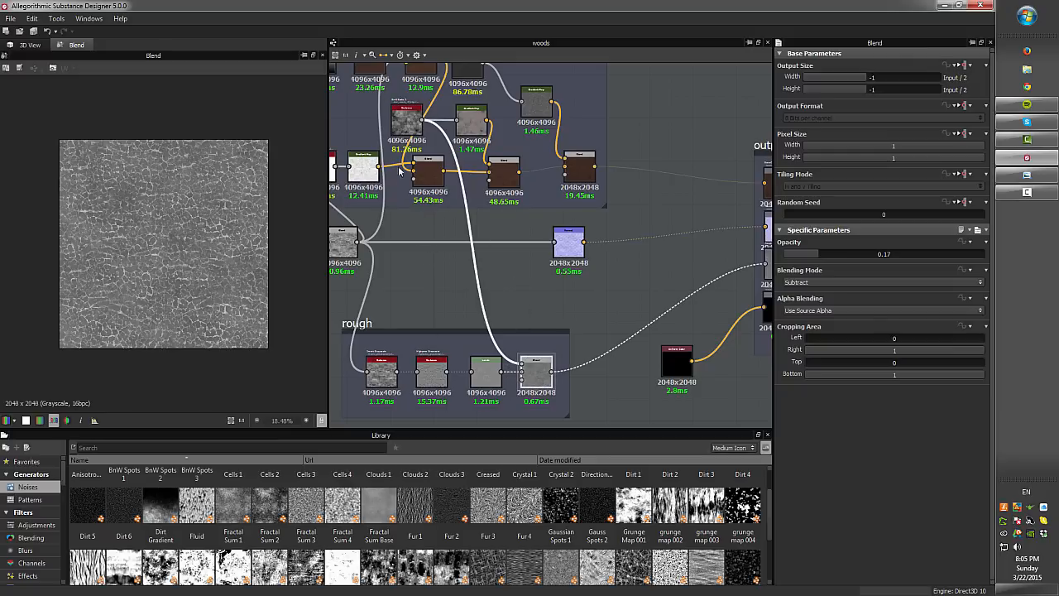
left_click_drag(407, 117, 404, 113)
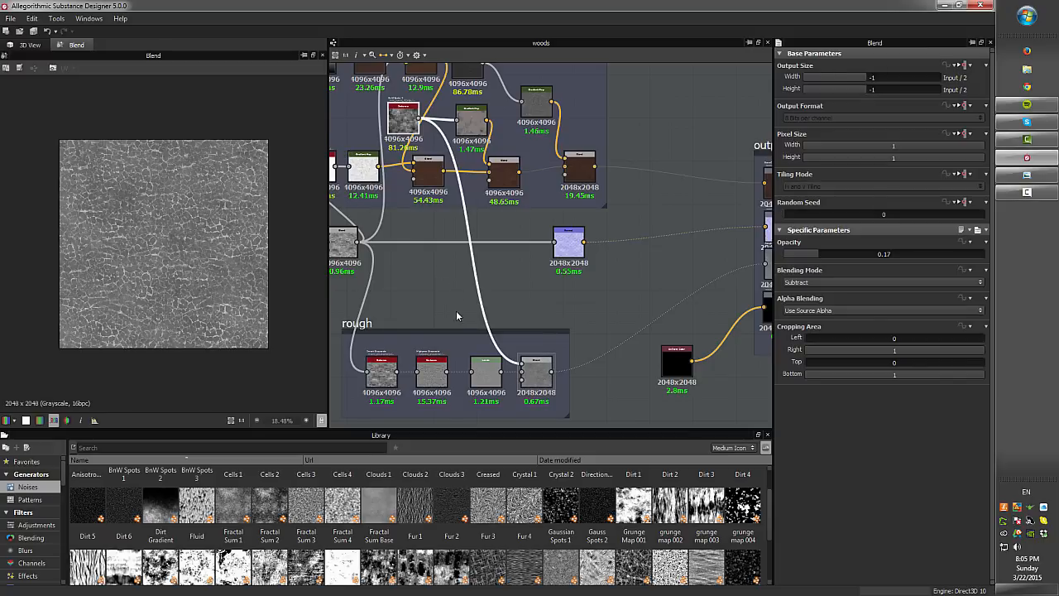
Preview the Base Color node in the outputs group and view its attributes
middle_click_drag(421, 293, 336, 270)
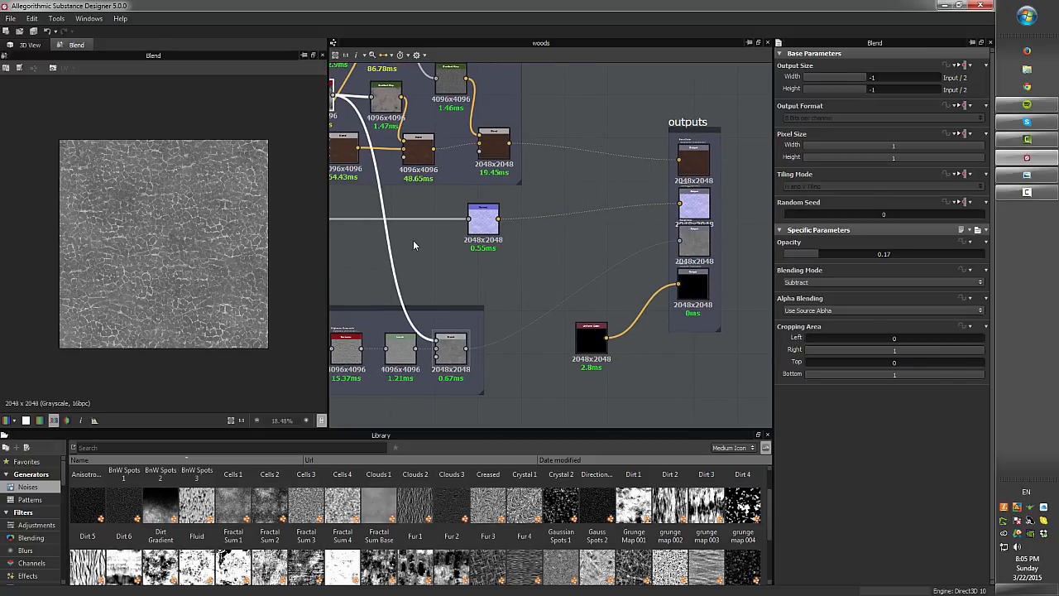
middle_click_drag(443, 253, 484, 255)
middle_click_drag(561, 248, 463, 249)
left_click(636, 163)
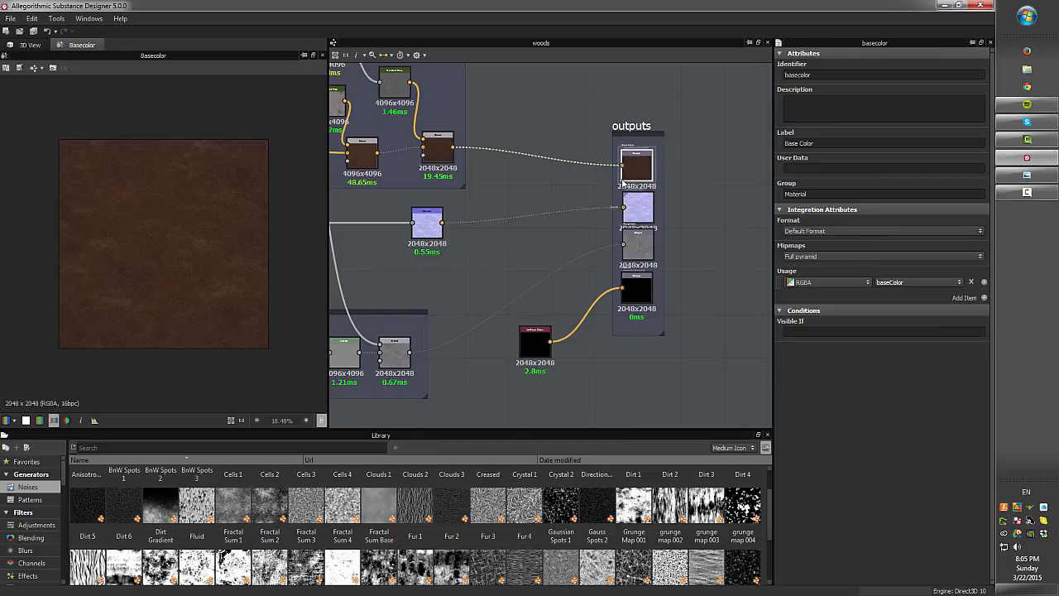
View the Normal, Base Color, Roughness and Metallic output nodes and their attributes in turn
left_click(645, 215)
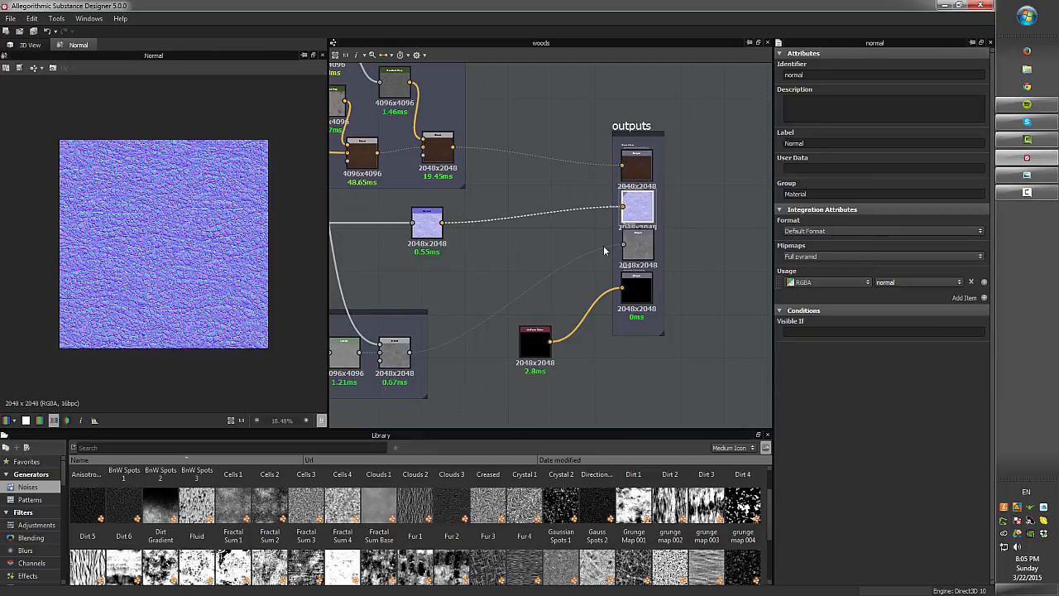
left_click_drag(636, 166, 633, 170)
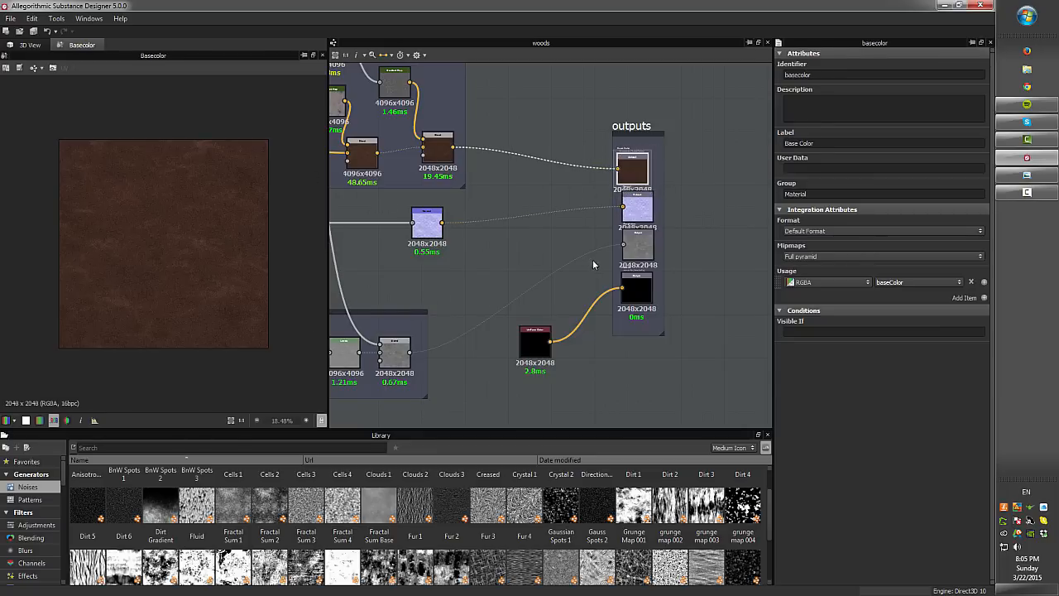
left_click(642, 207)
left_click(642, 247)
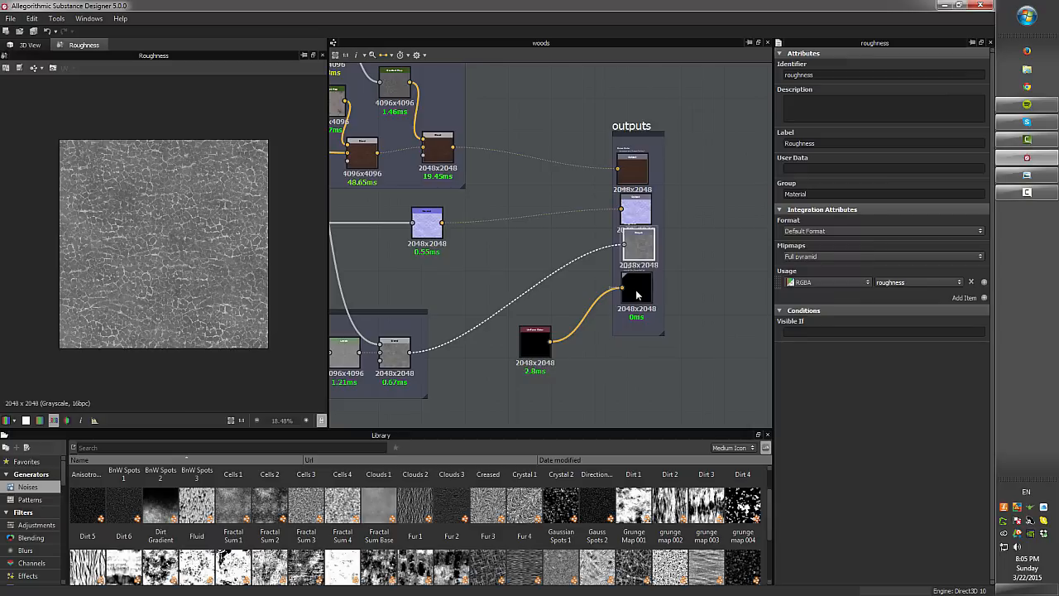
left_click(639, 289)
middle_click_drag(594, 310, 539, 269)
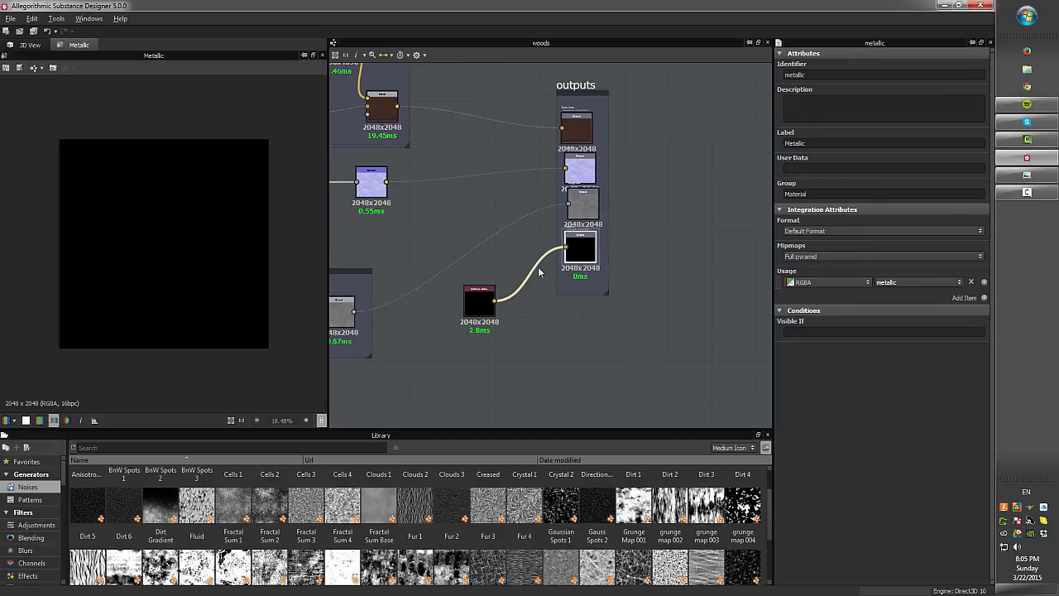
Move the Uniform Color node right beside the Metallic output node it feeds, and select that output
scroll(540, 270, "up", 3)
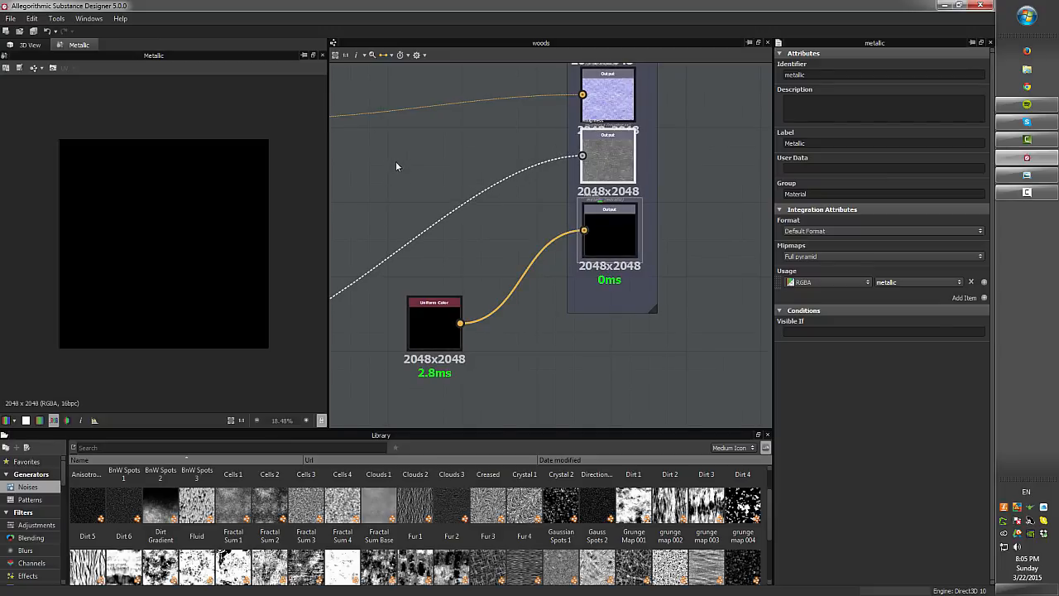
mouse_move(408, 159)
middle_mouse_down()
mouse_move(428, 175)
mouse_move(421, 160)
middle_mouse_up()
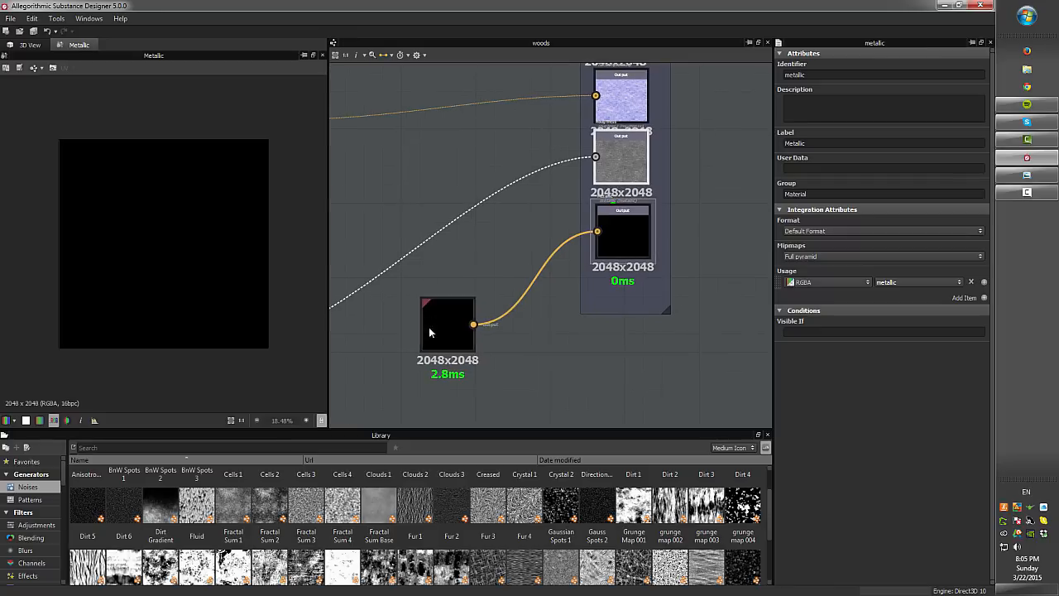
left_click_drag(429, 327, 497, 244)
left_click(519, 246)
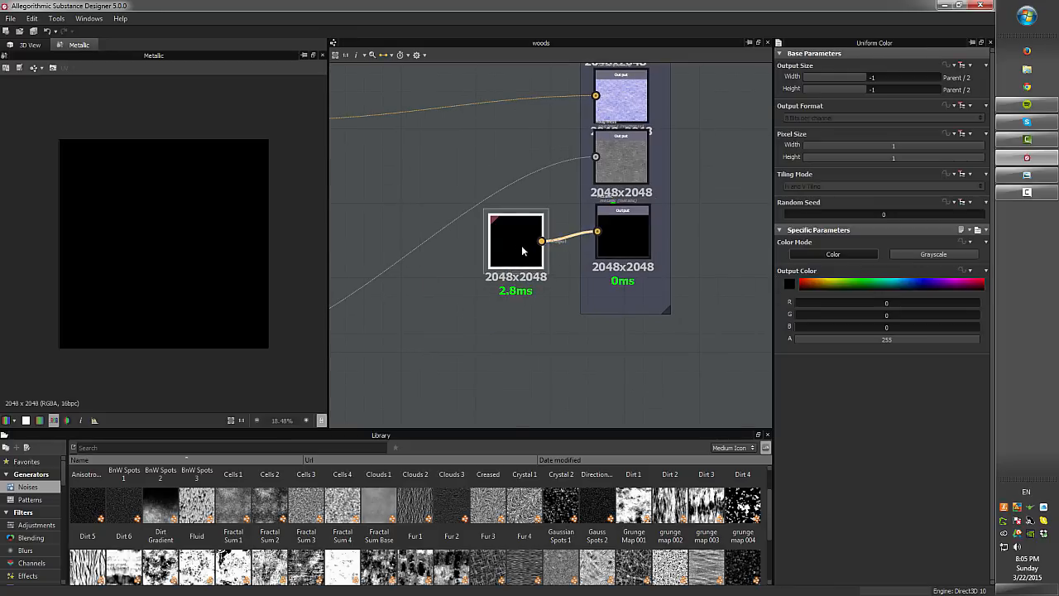
left_click(630, 233)
Bring up the 3D view's channel choices for the Roughness output and dismiss them without assigning one
scroll(610, 295, "down", 4)
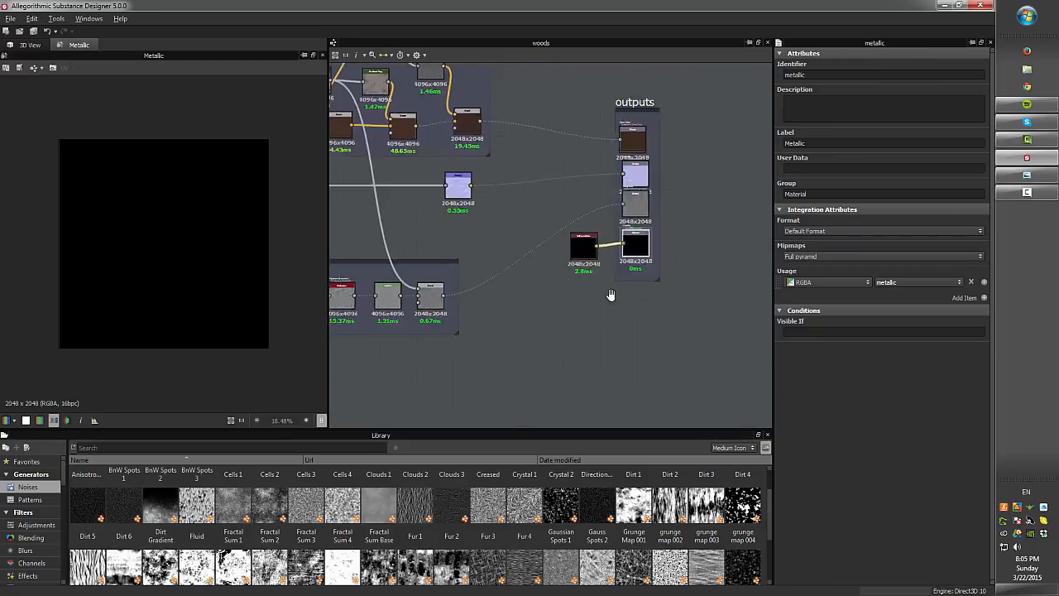
scroll(502, 234, "up", 2)
scroll(629, 248, "up", 2)
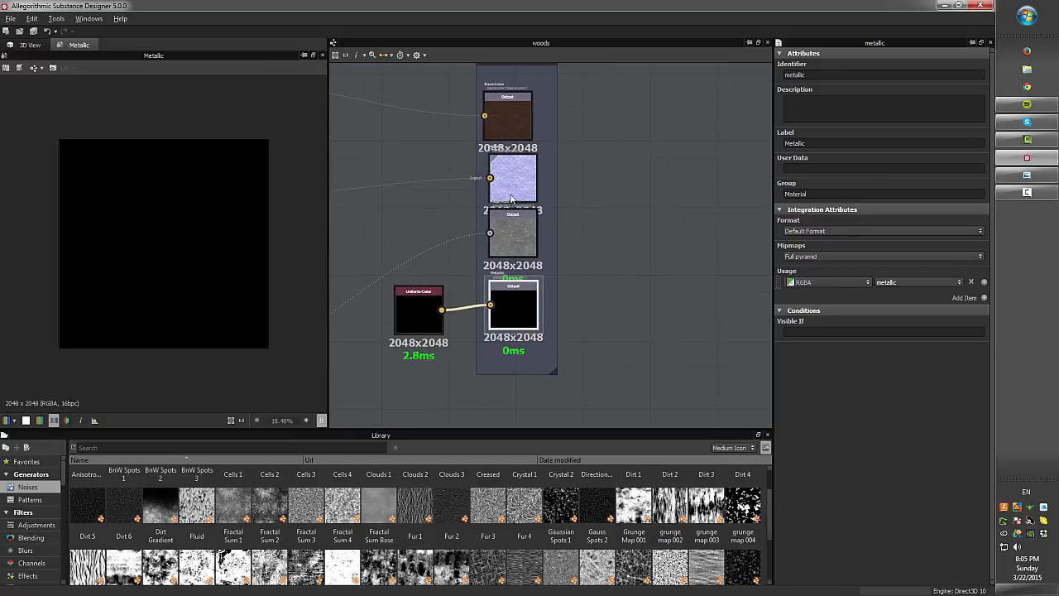
right_click(515, 238)
left_click(574, 265)
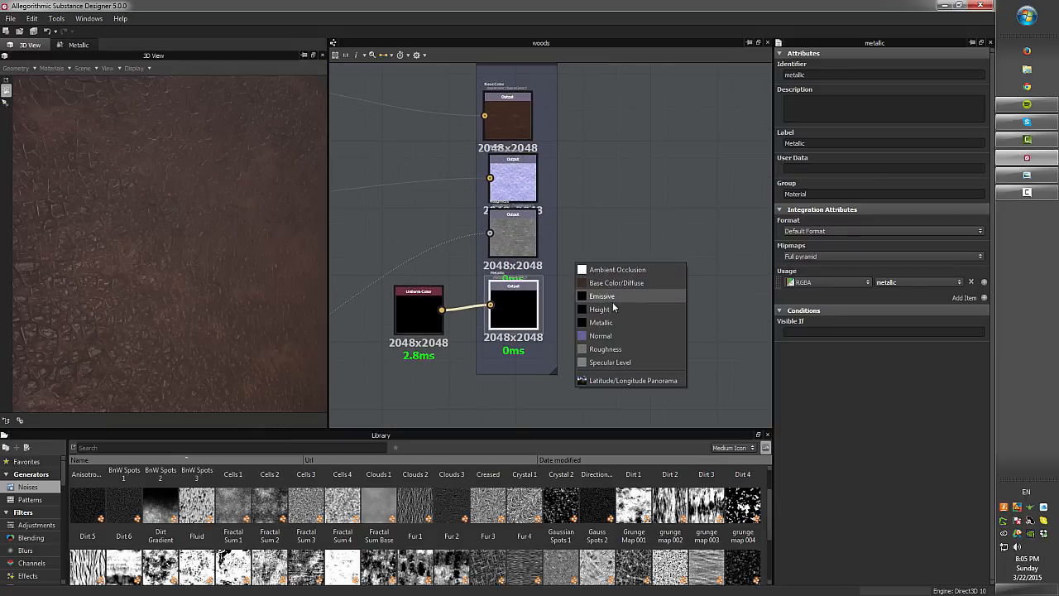
left_click(584, 390)
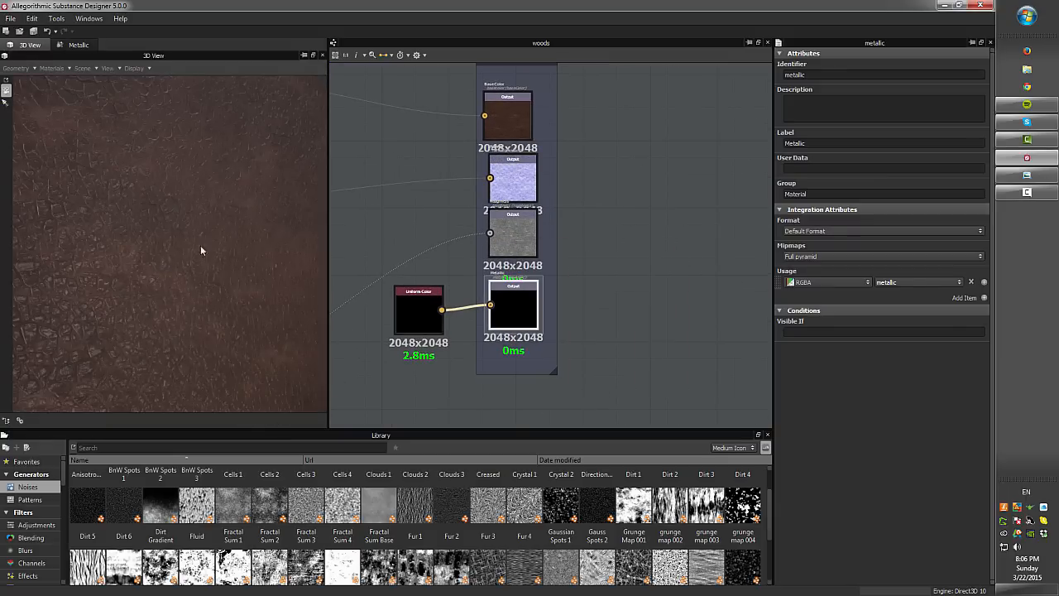
Inspect the leather in the 3D view, then examine leather_substance_color.jpg in an enlarged Windows Photo Viewer window
left_click_drag(201, 250, 295, 175)
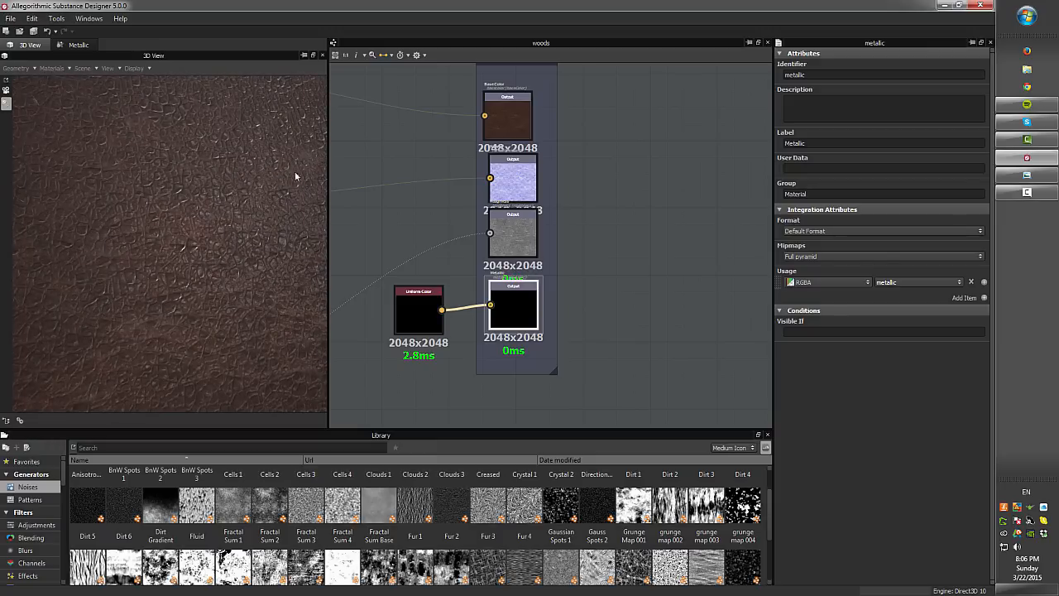
left_click(1027, 175)
left_click_drag(493, 238, 338, 252)
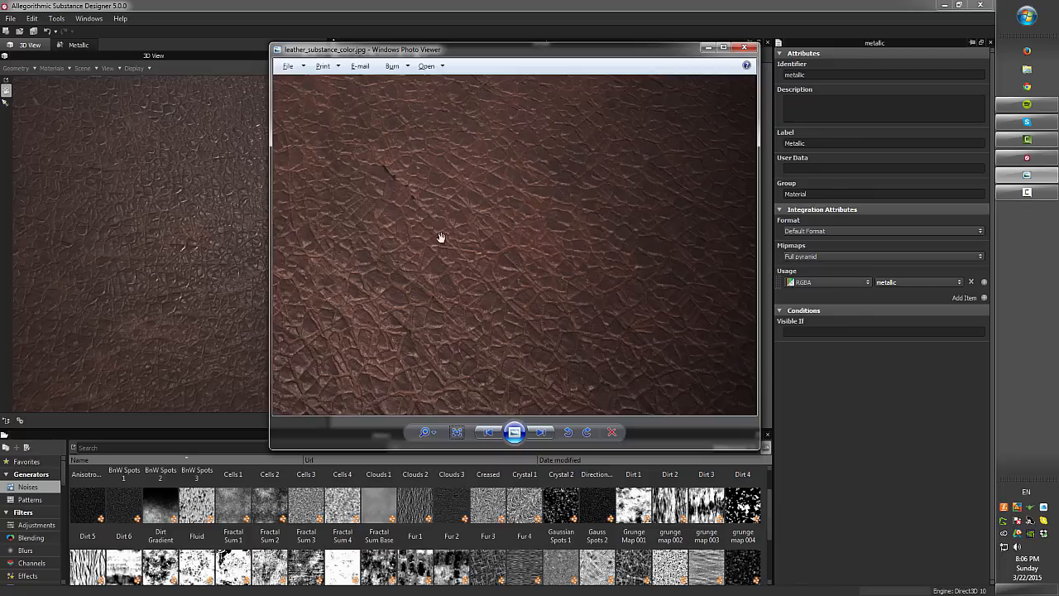
left_click_drag(483, 54, 432, 59)
left_click_drag(708, 451, 858, 579)
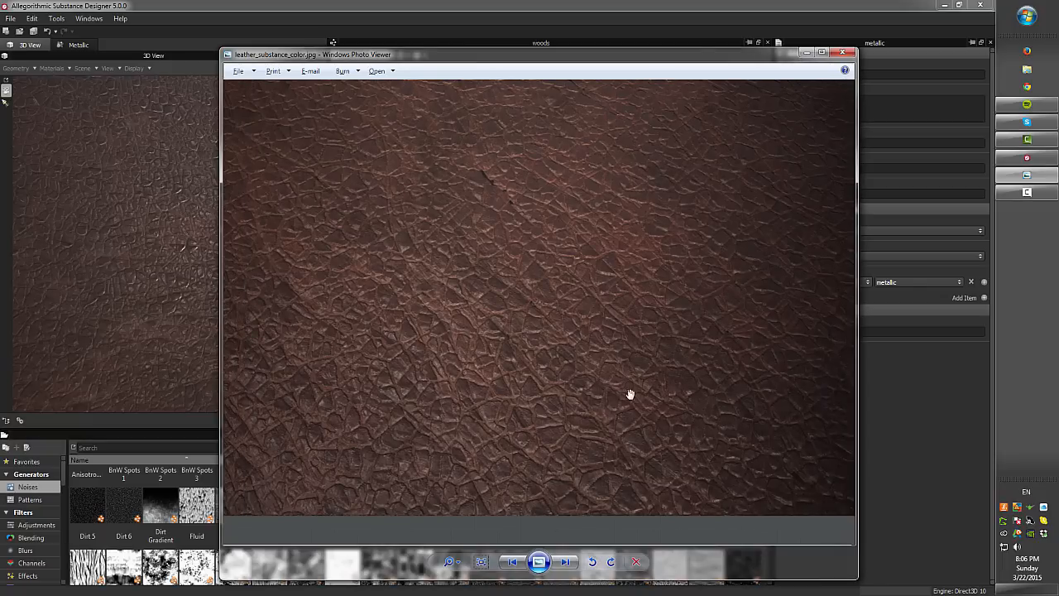